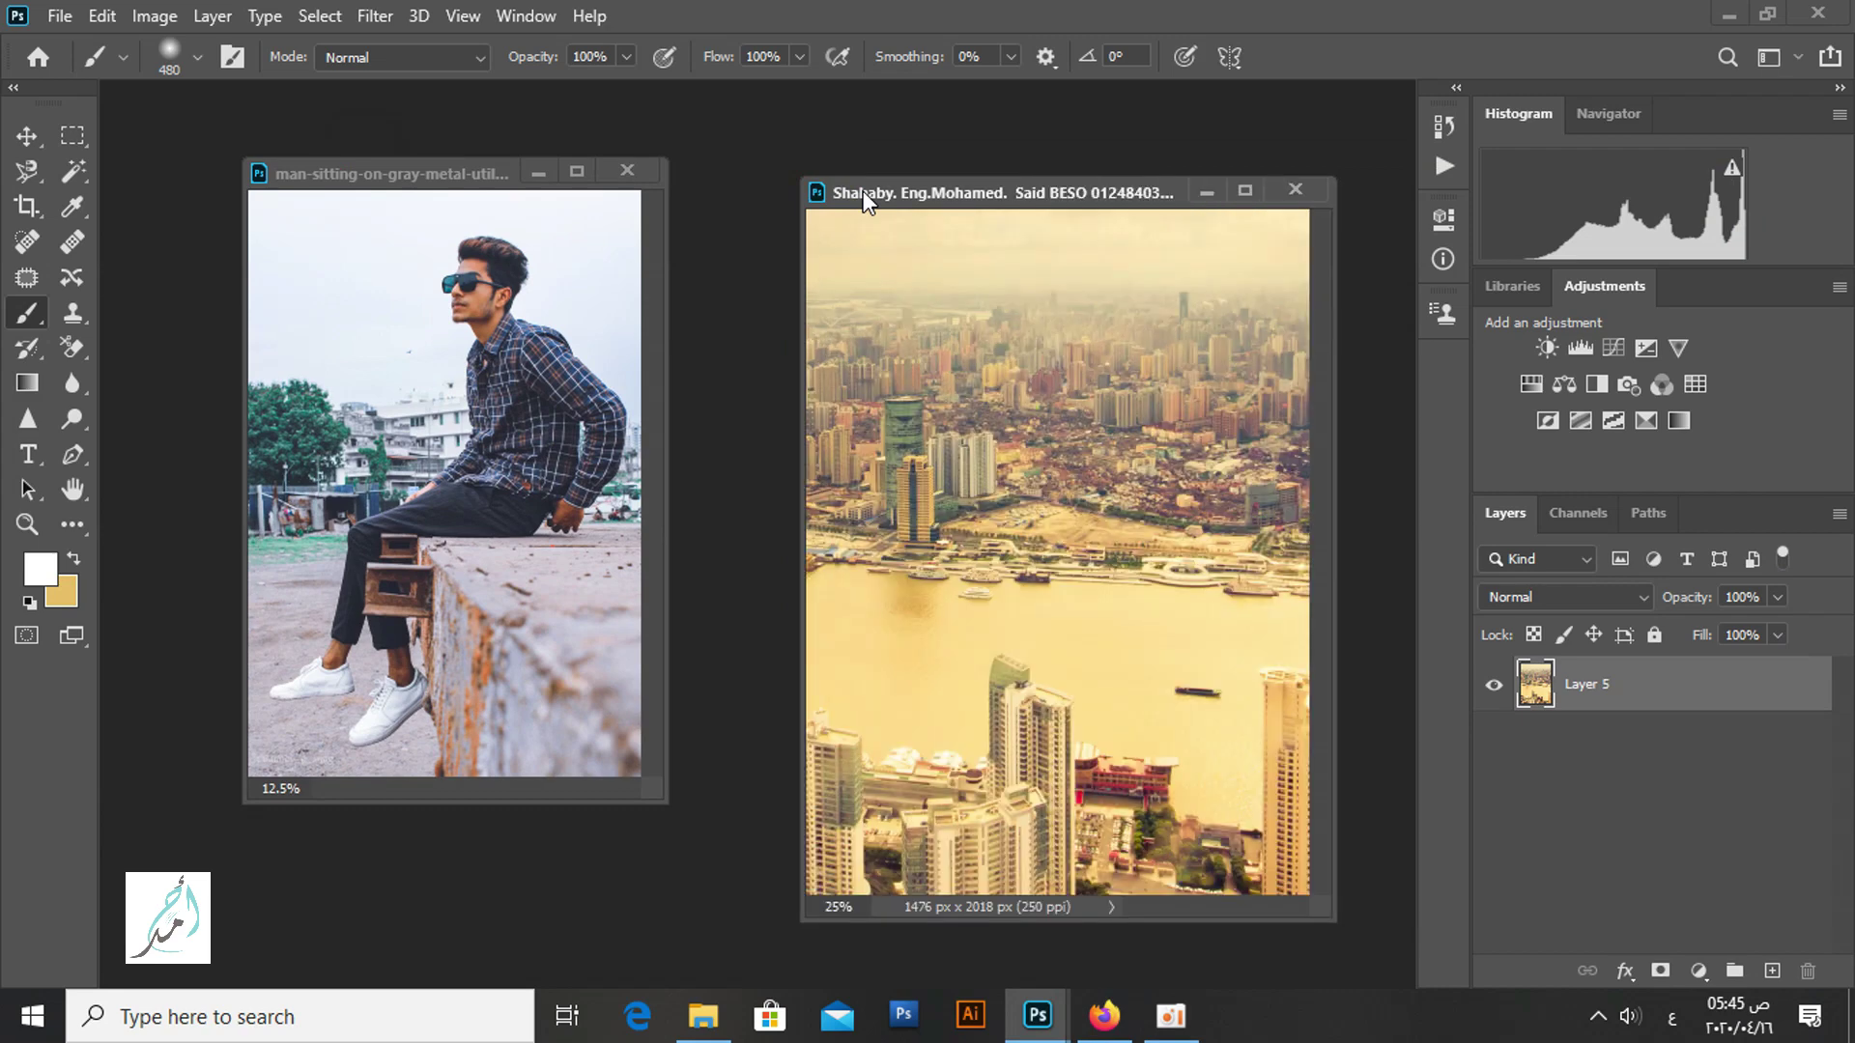
Copy the city image into the portrait document as a new layer and place it beneath the man's cutout layer.
left_click(24, 133)
left_click_drag(1058, 505, 497, 478)
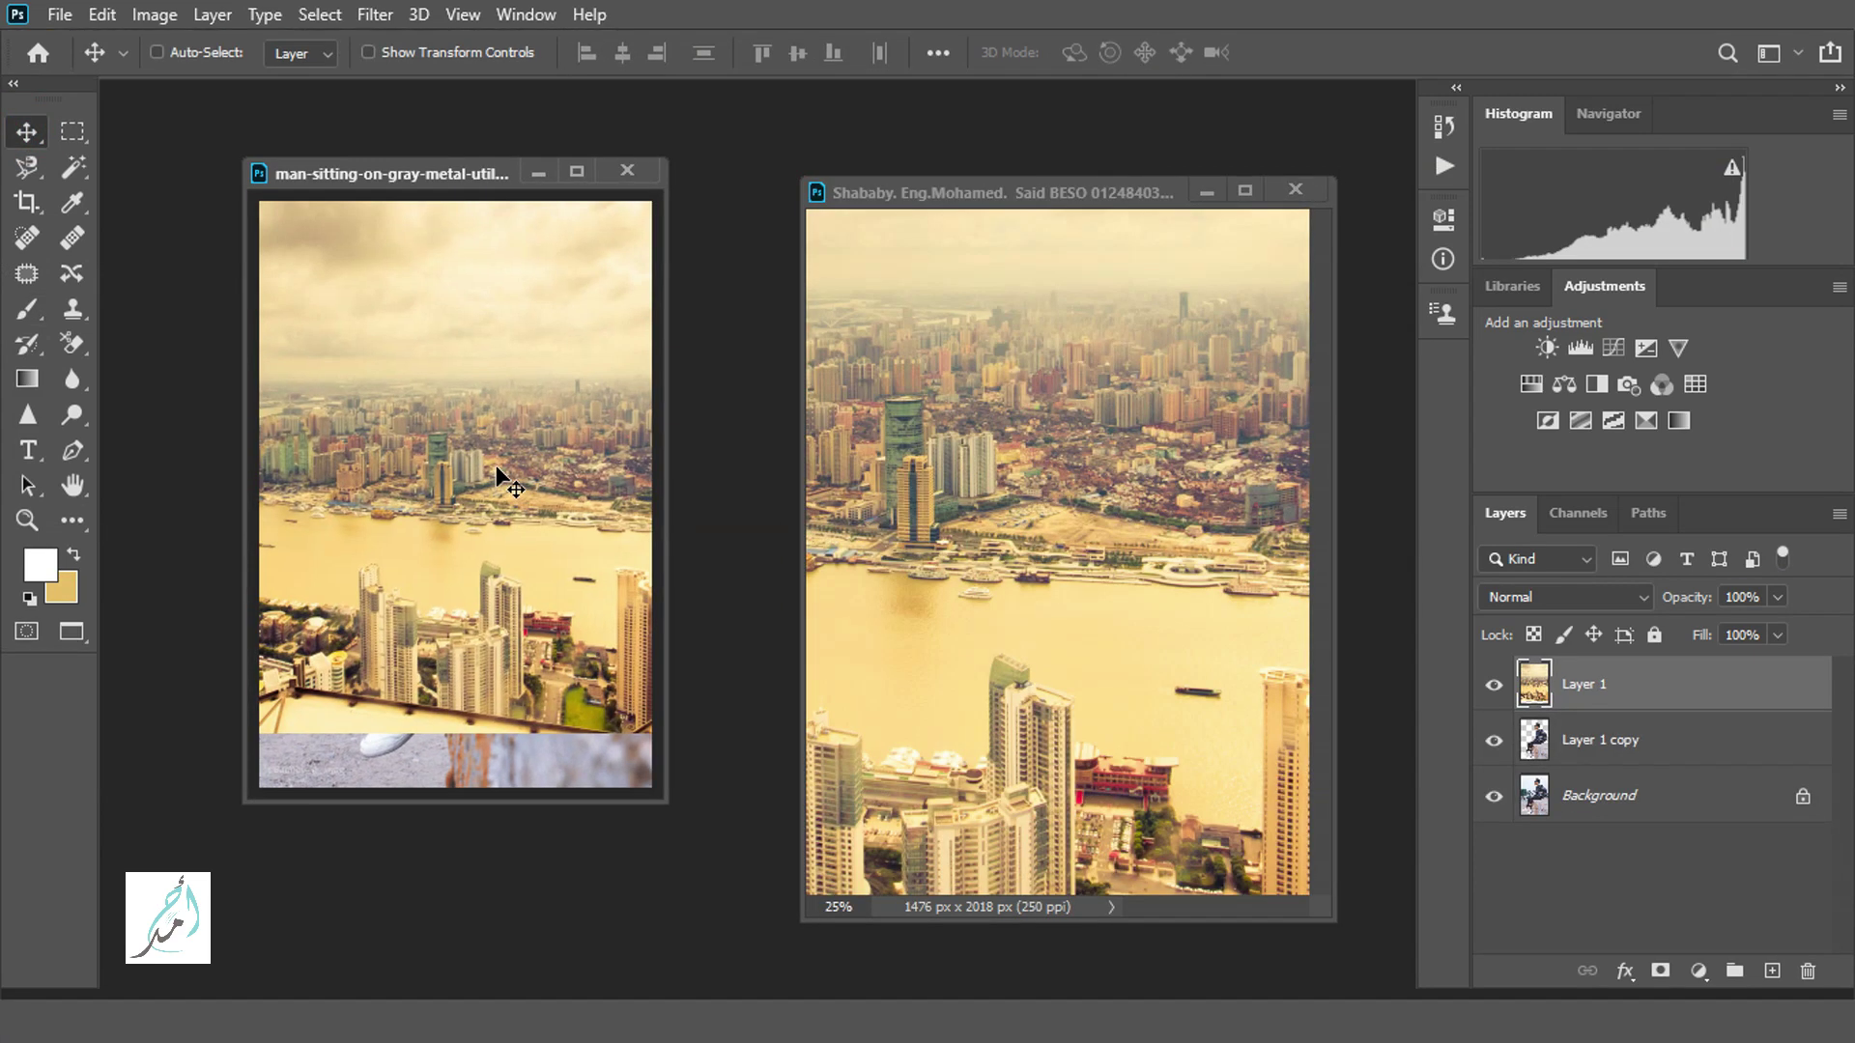
key("f")
key("ctrl+minus")
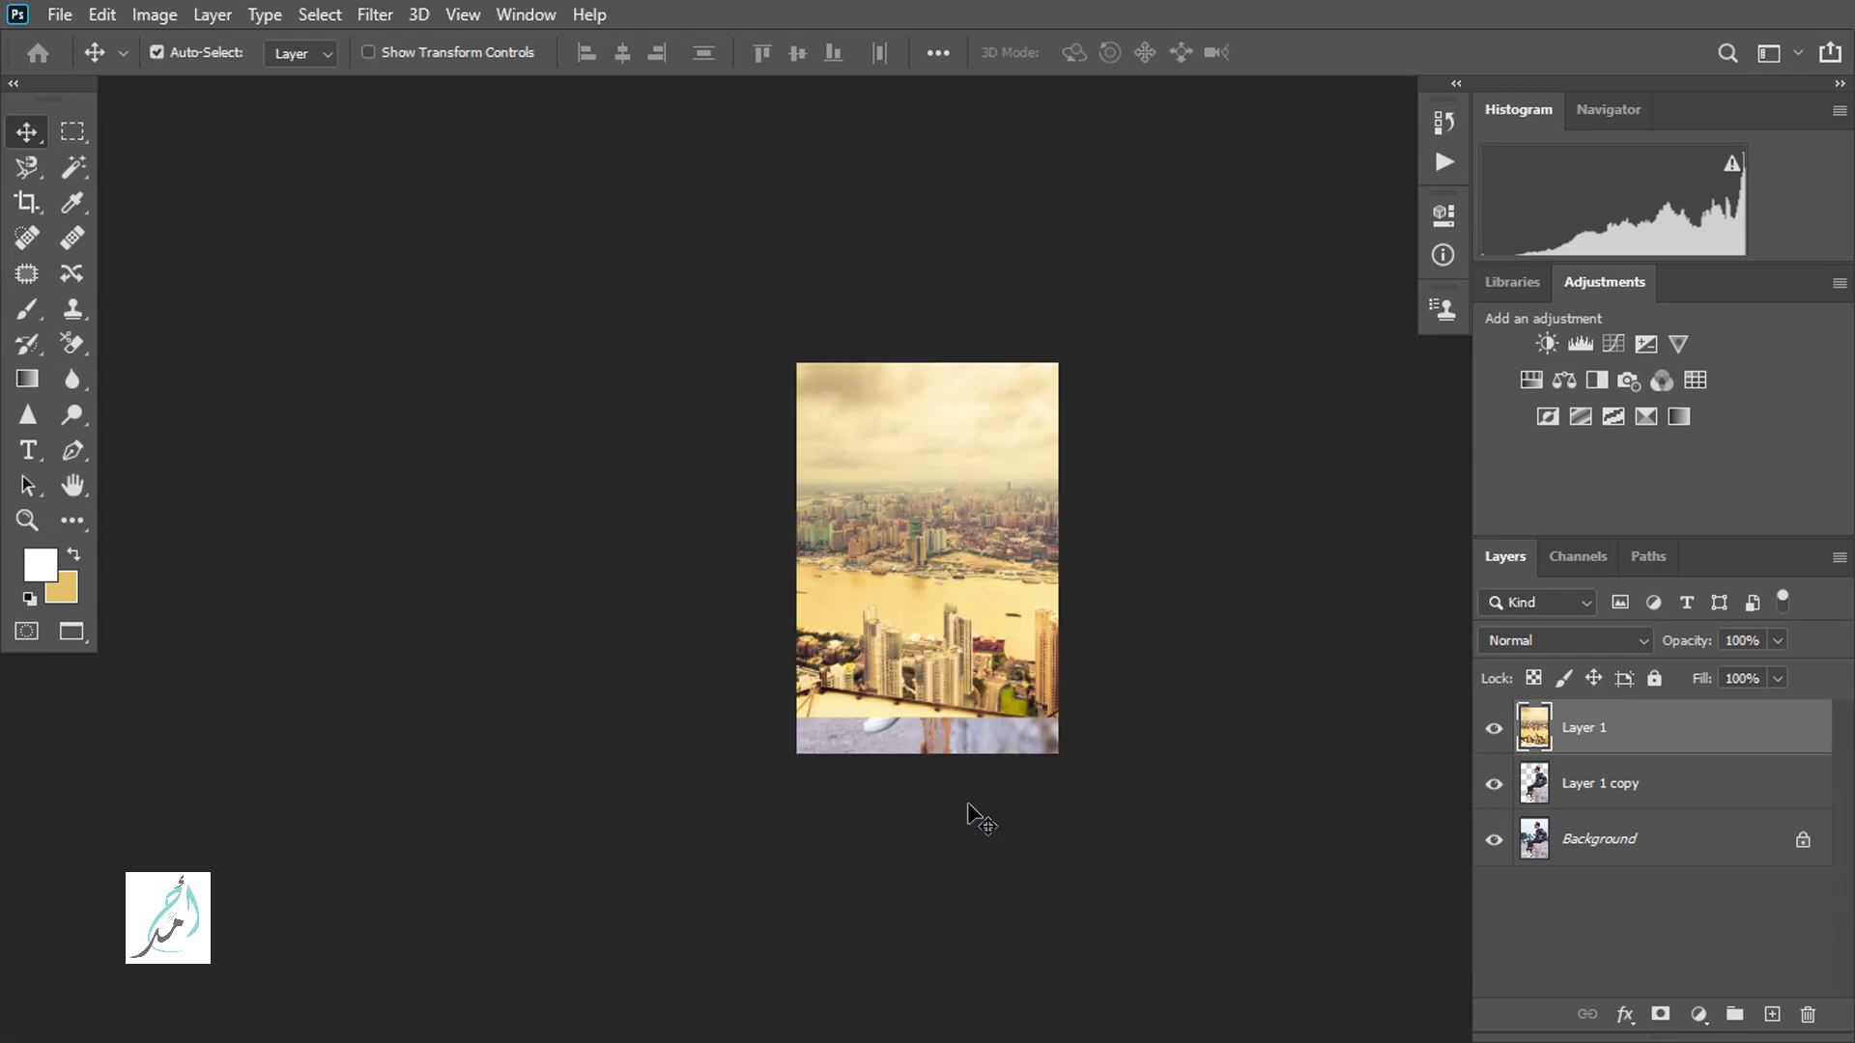
left_click_drag(1611, 756, 1608, 811)
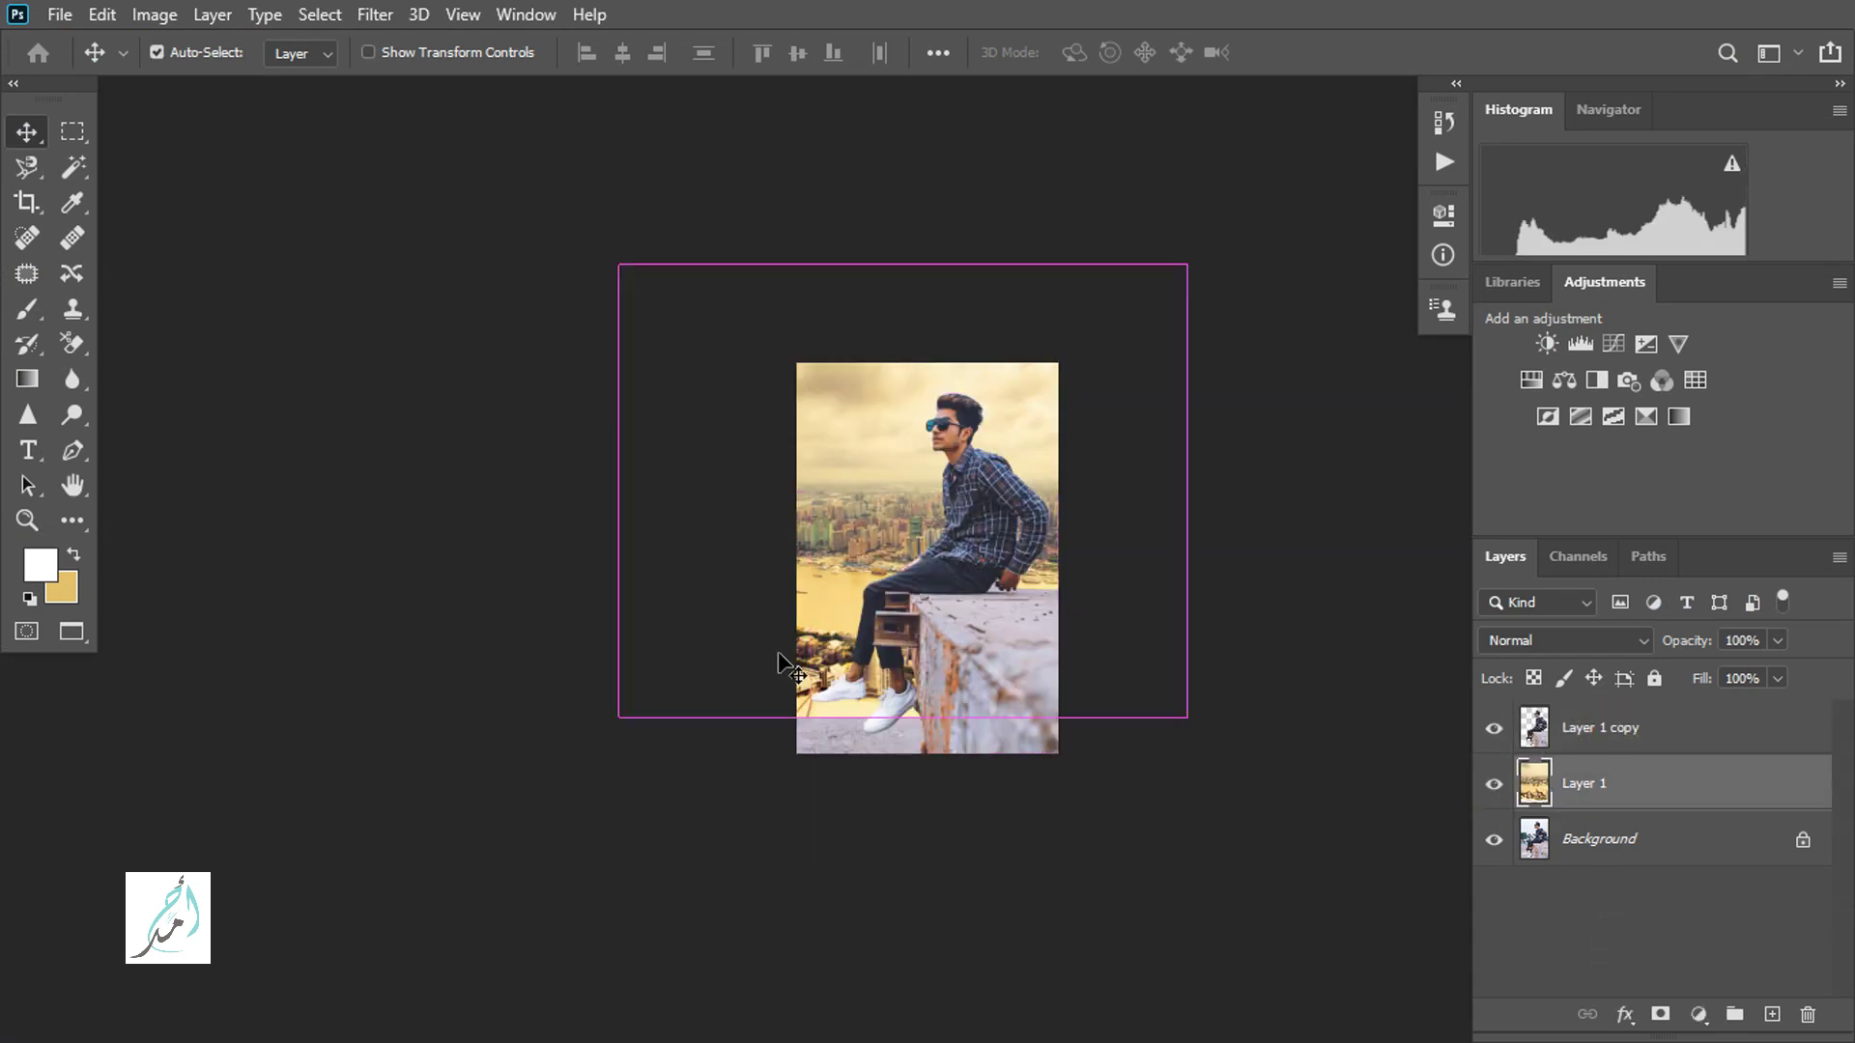
Scale the city layer proportionally to about 195.72% and reposition it so the skyline fills the canvas behind the man.
key("ctrl+t")
left_click_drag(619, 716, 419, 878)
left_click_drag(653, 744, 784, 726)
key("ctrl+minus")
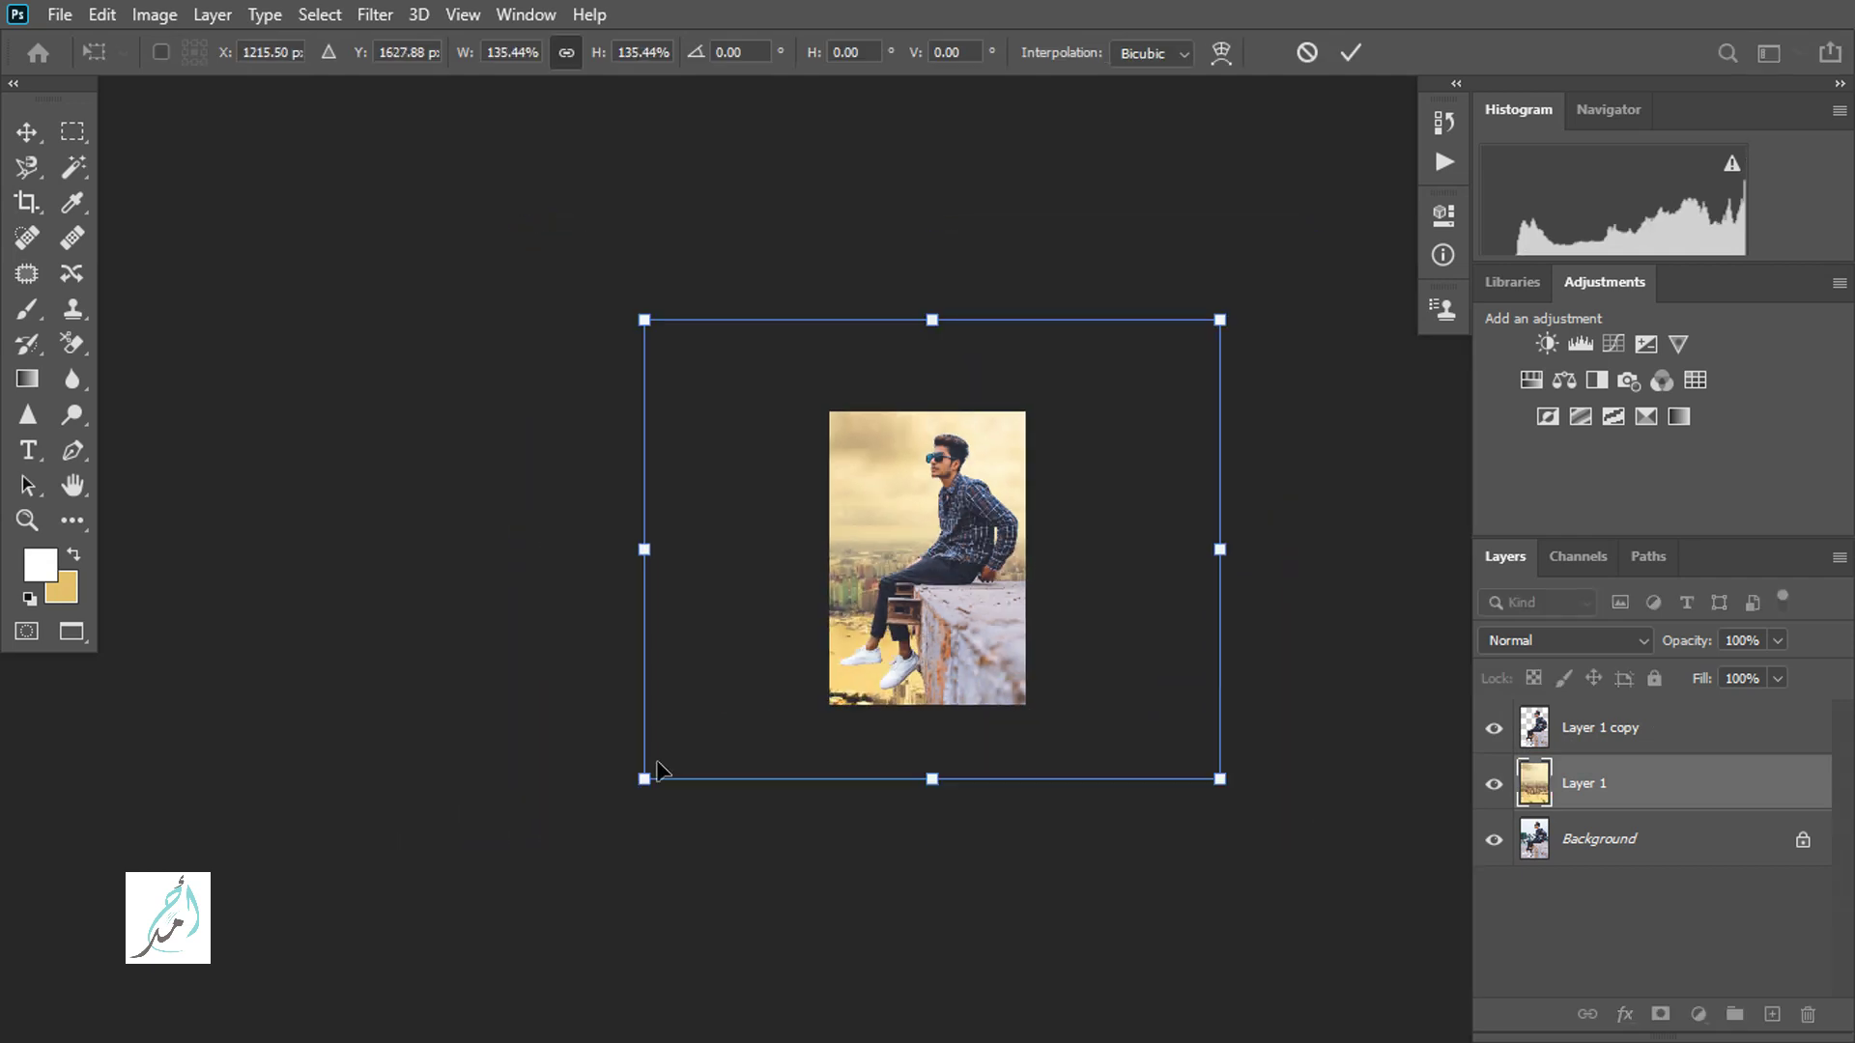
key("ctrl+minus")
left_click_drag(693, 743, 525, 872)
left_click_drag(724, 749, 856, 642)
left_click_drag(652, 767, 624, 790)
left_click_drag(715, 725, 750, 712)
key("Return")
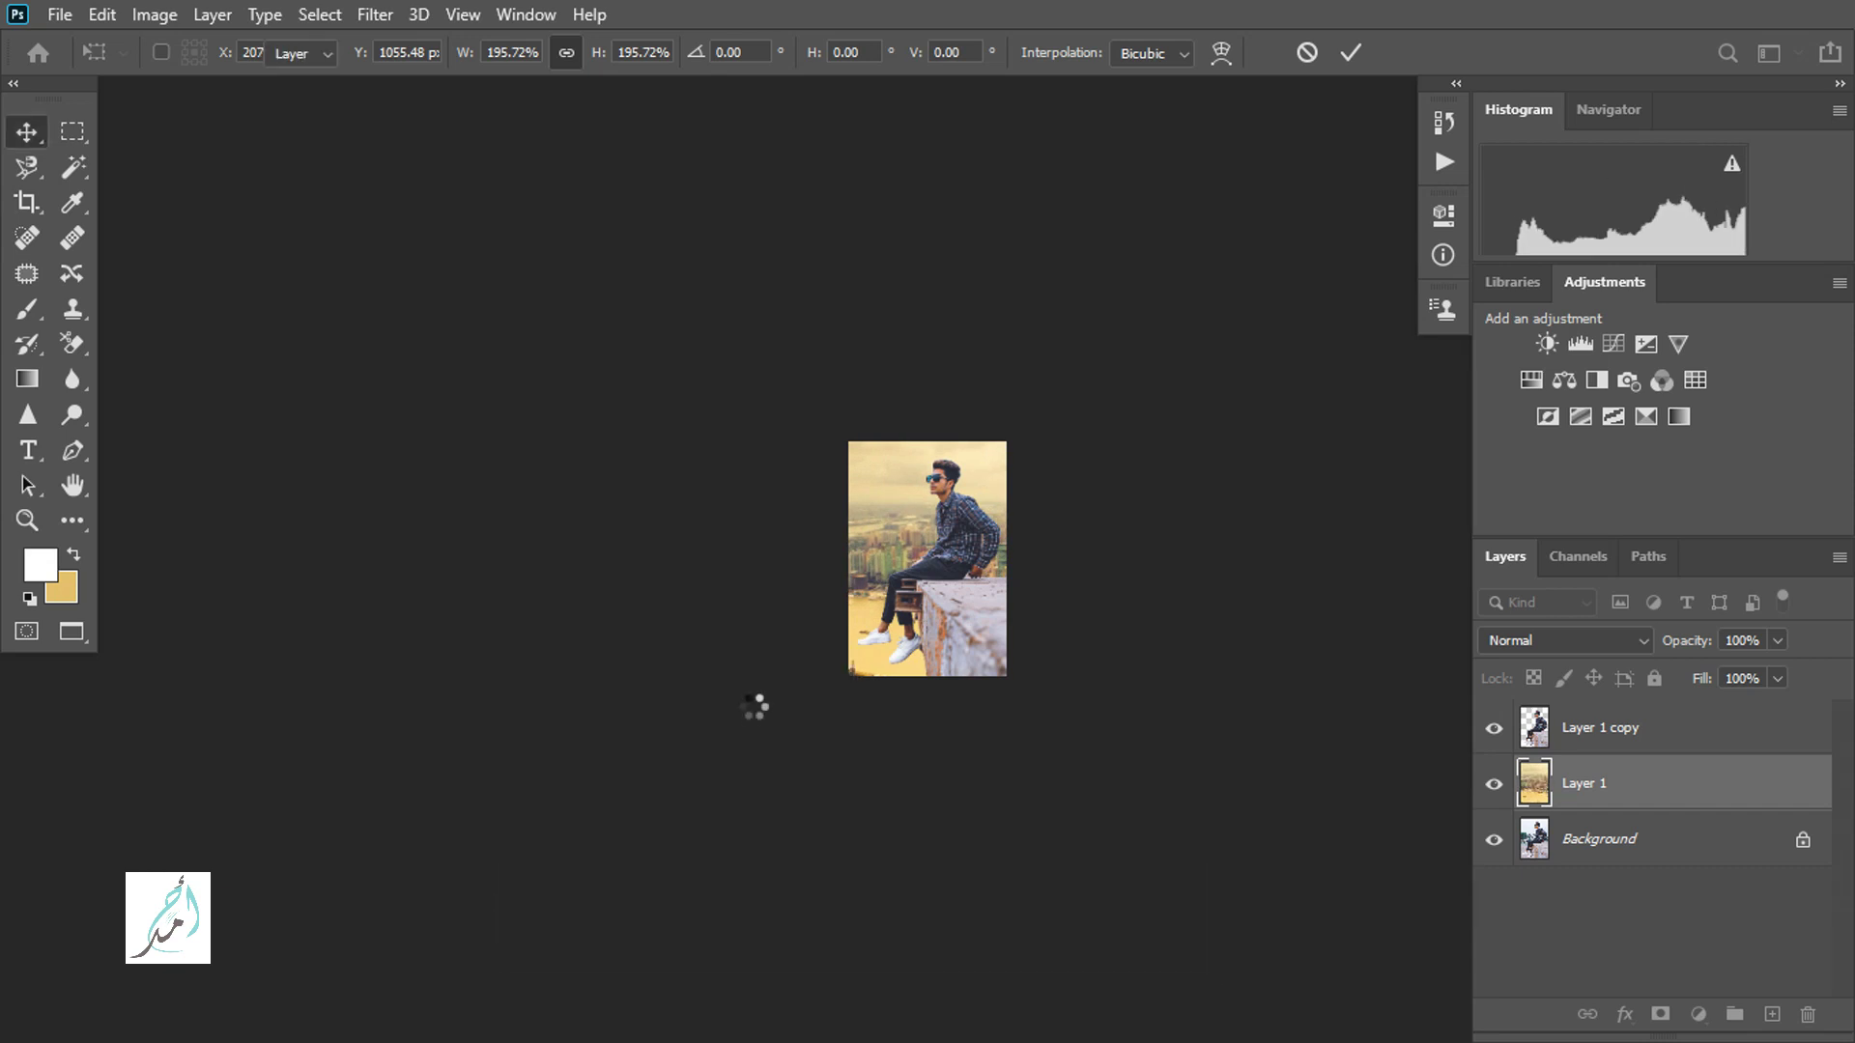
key("ctrl+0")
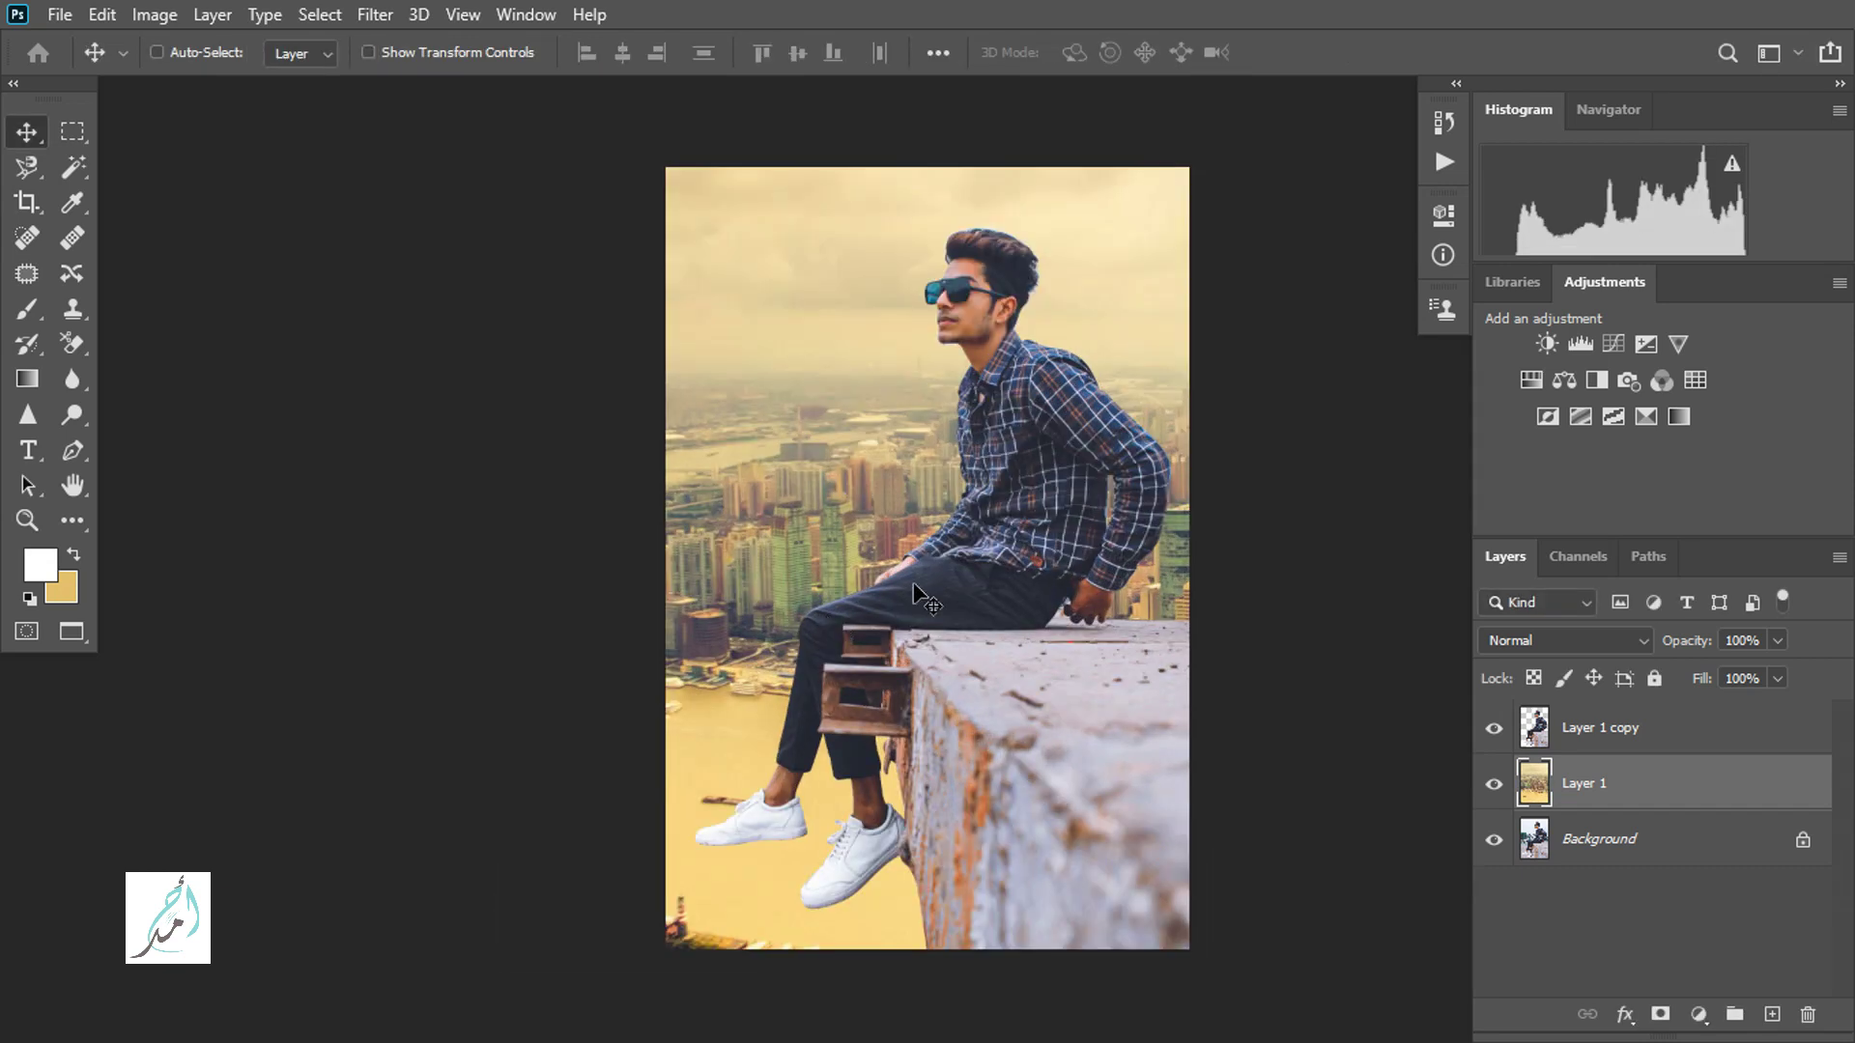
Apply Levels to Layer 1 copy with a black input of 16 and a white input of 237.
left_click_drag(1205, 456, 1203, 509)
left_click(1570, 724)
key("ctrl")
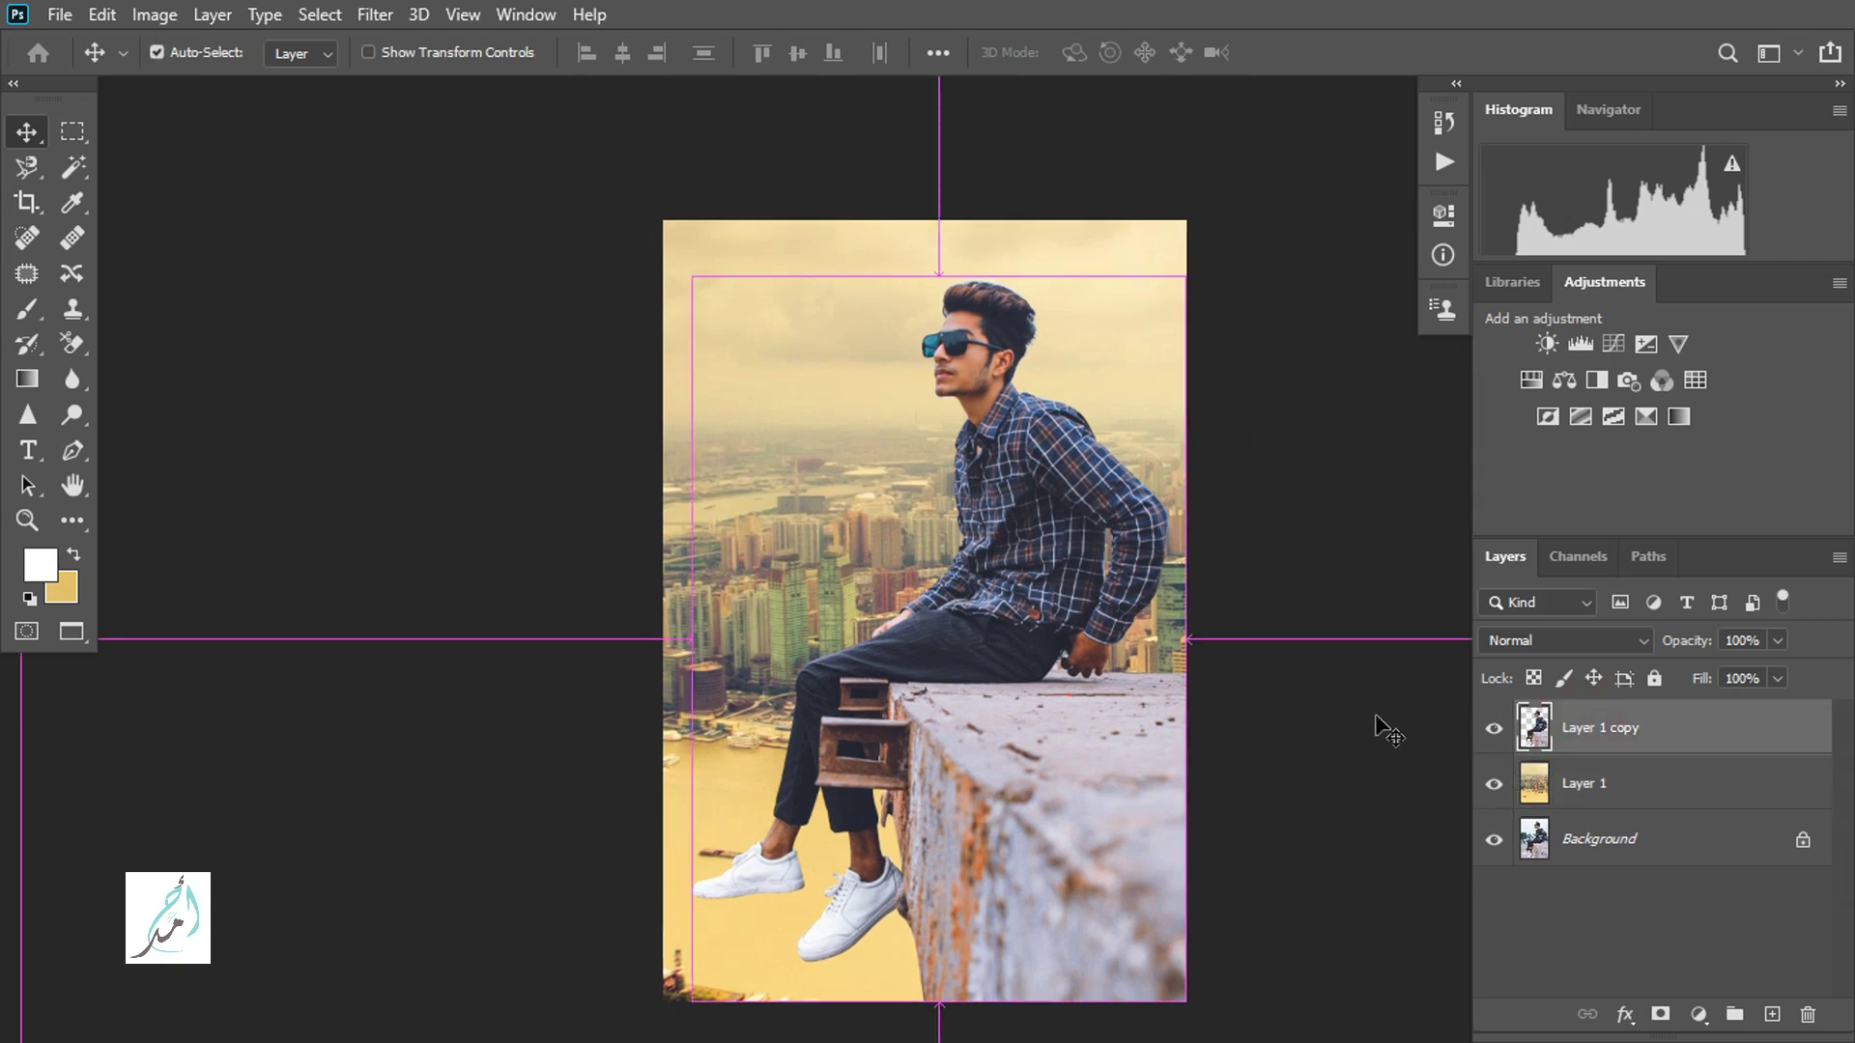
key("ctrl+l")
left_click_drag(1285, 379, 1252, 504)
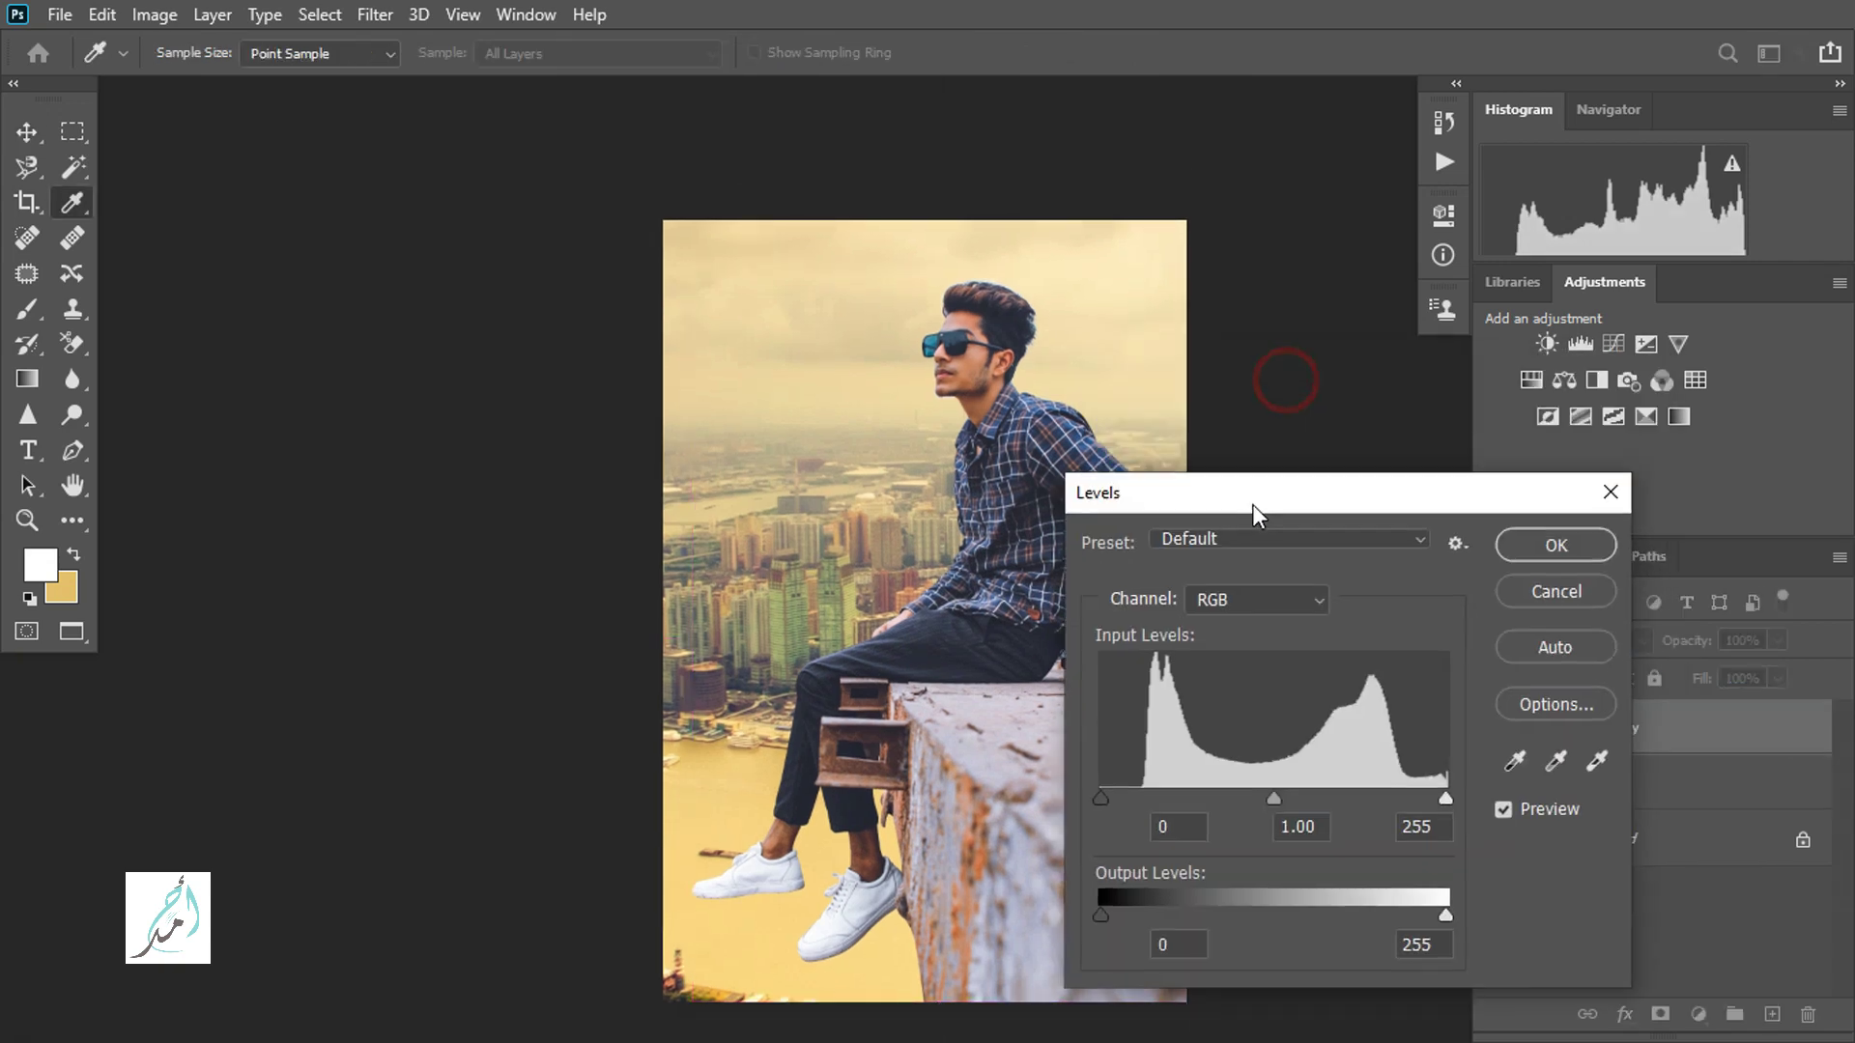
left_click_drag(1440, 798, 1423, 798)
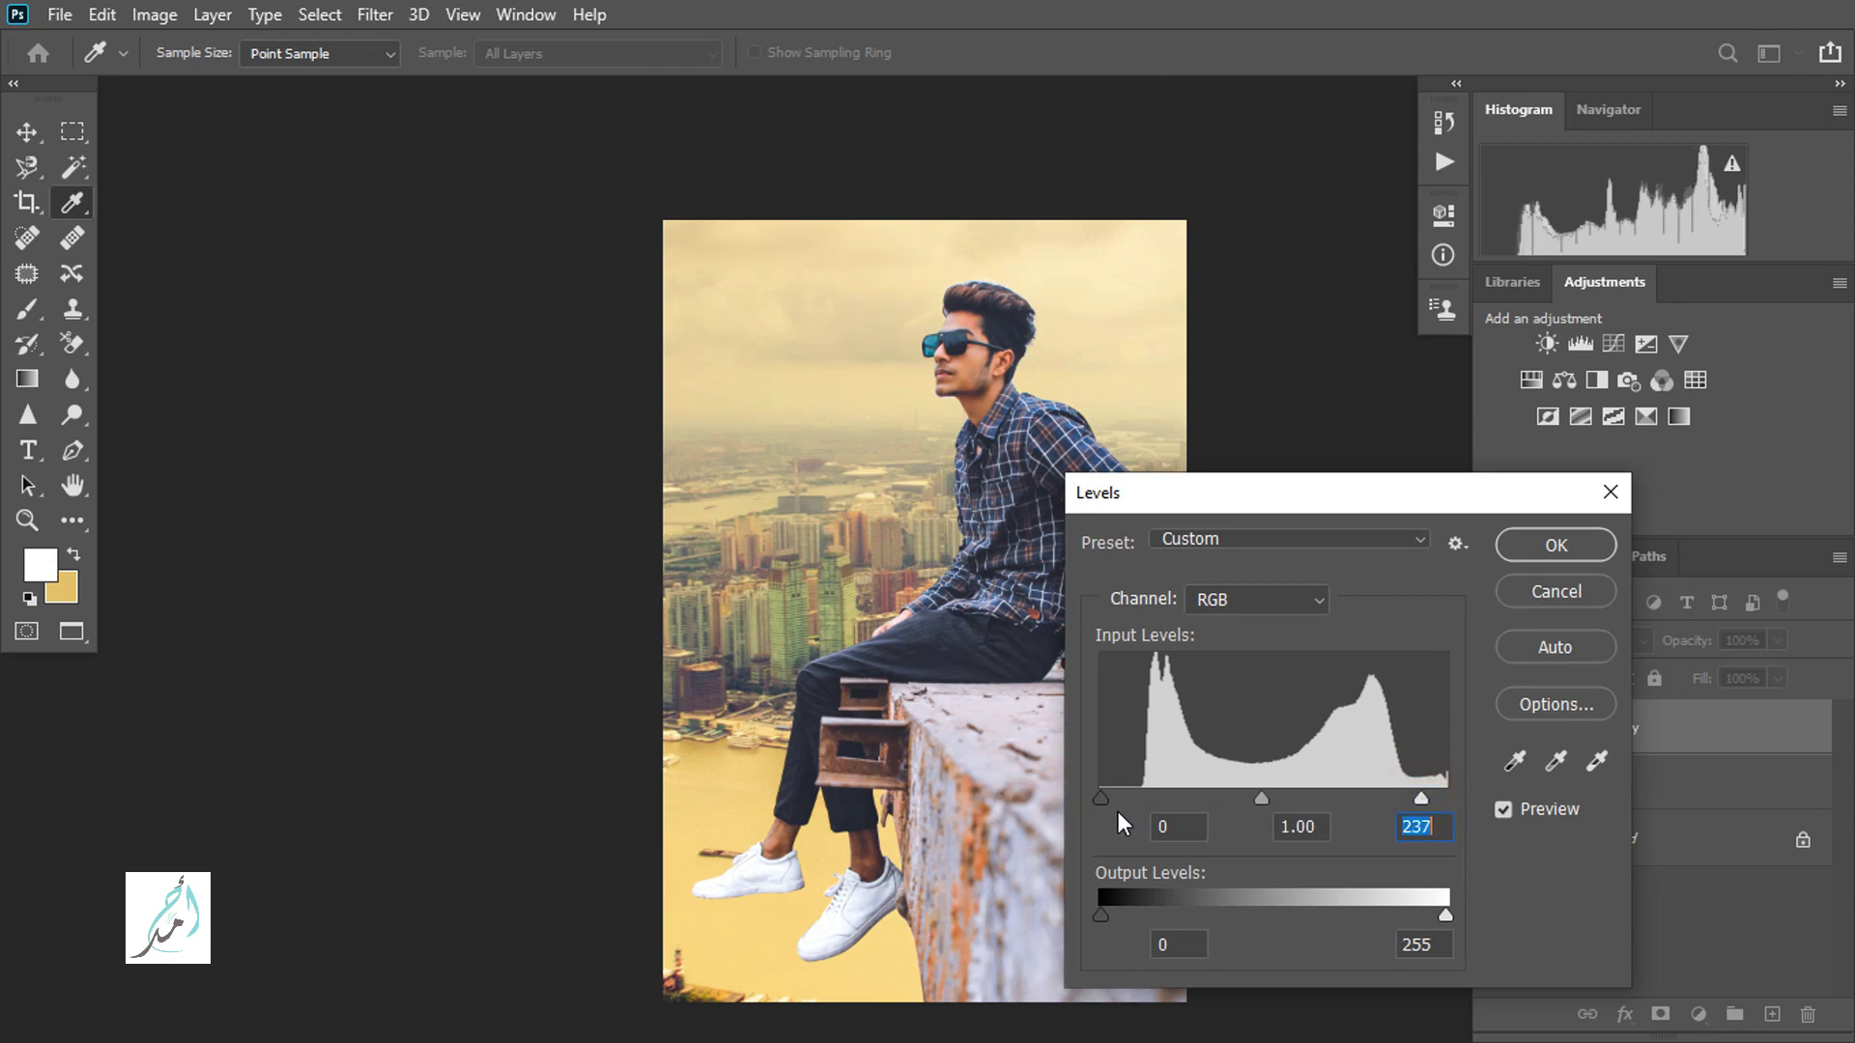
left_click_drag(1104, 804, 1122, 803)
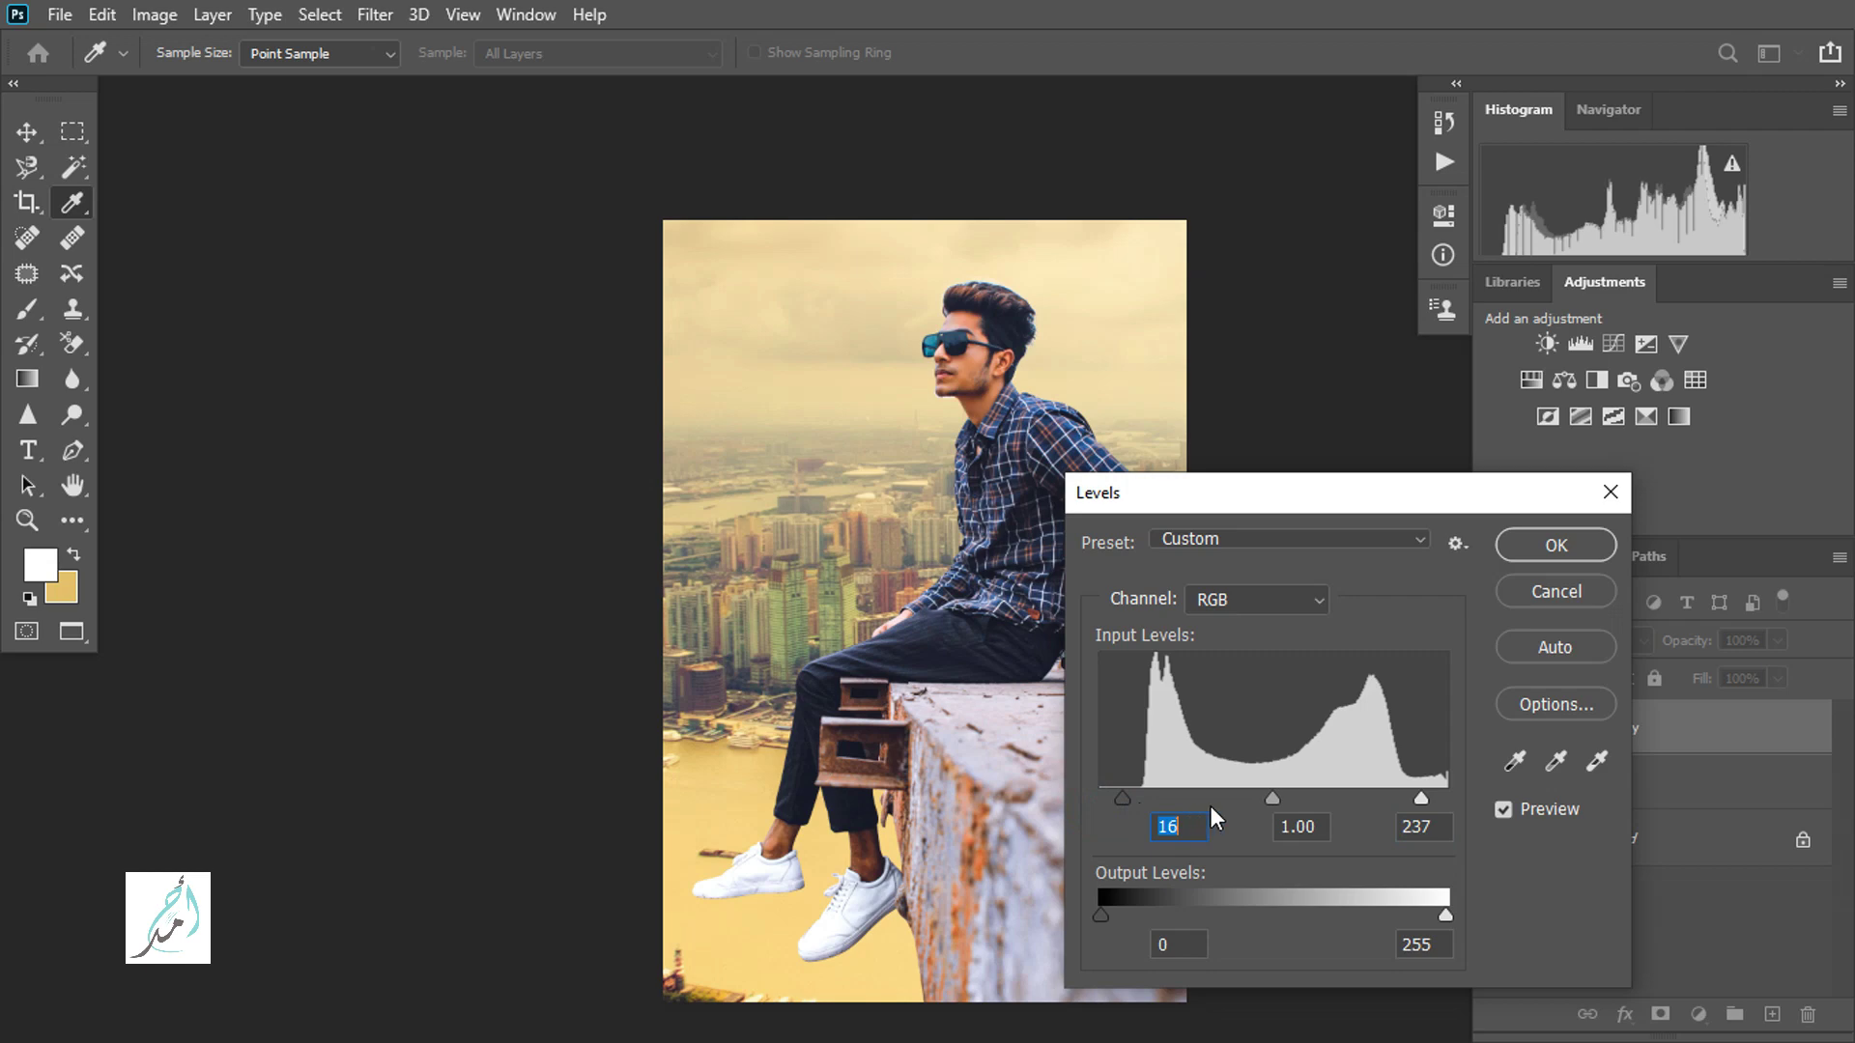
left_click(1284, 801)
left_click(1536, 546)
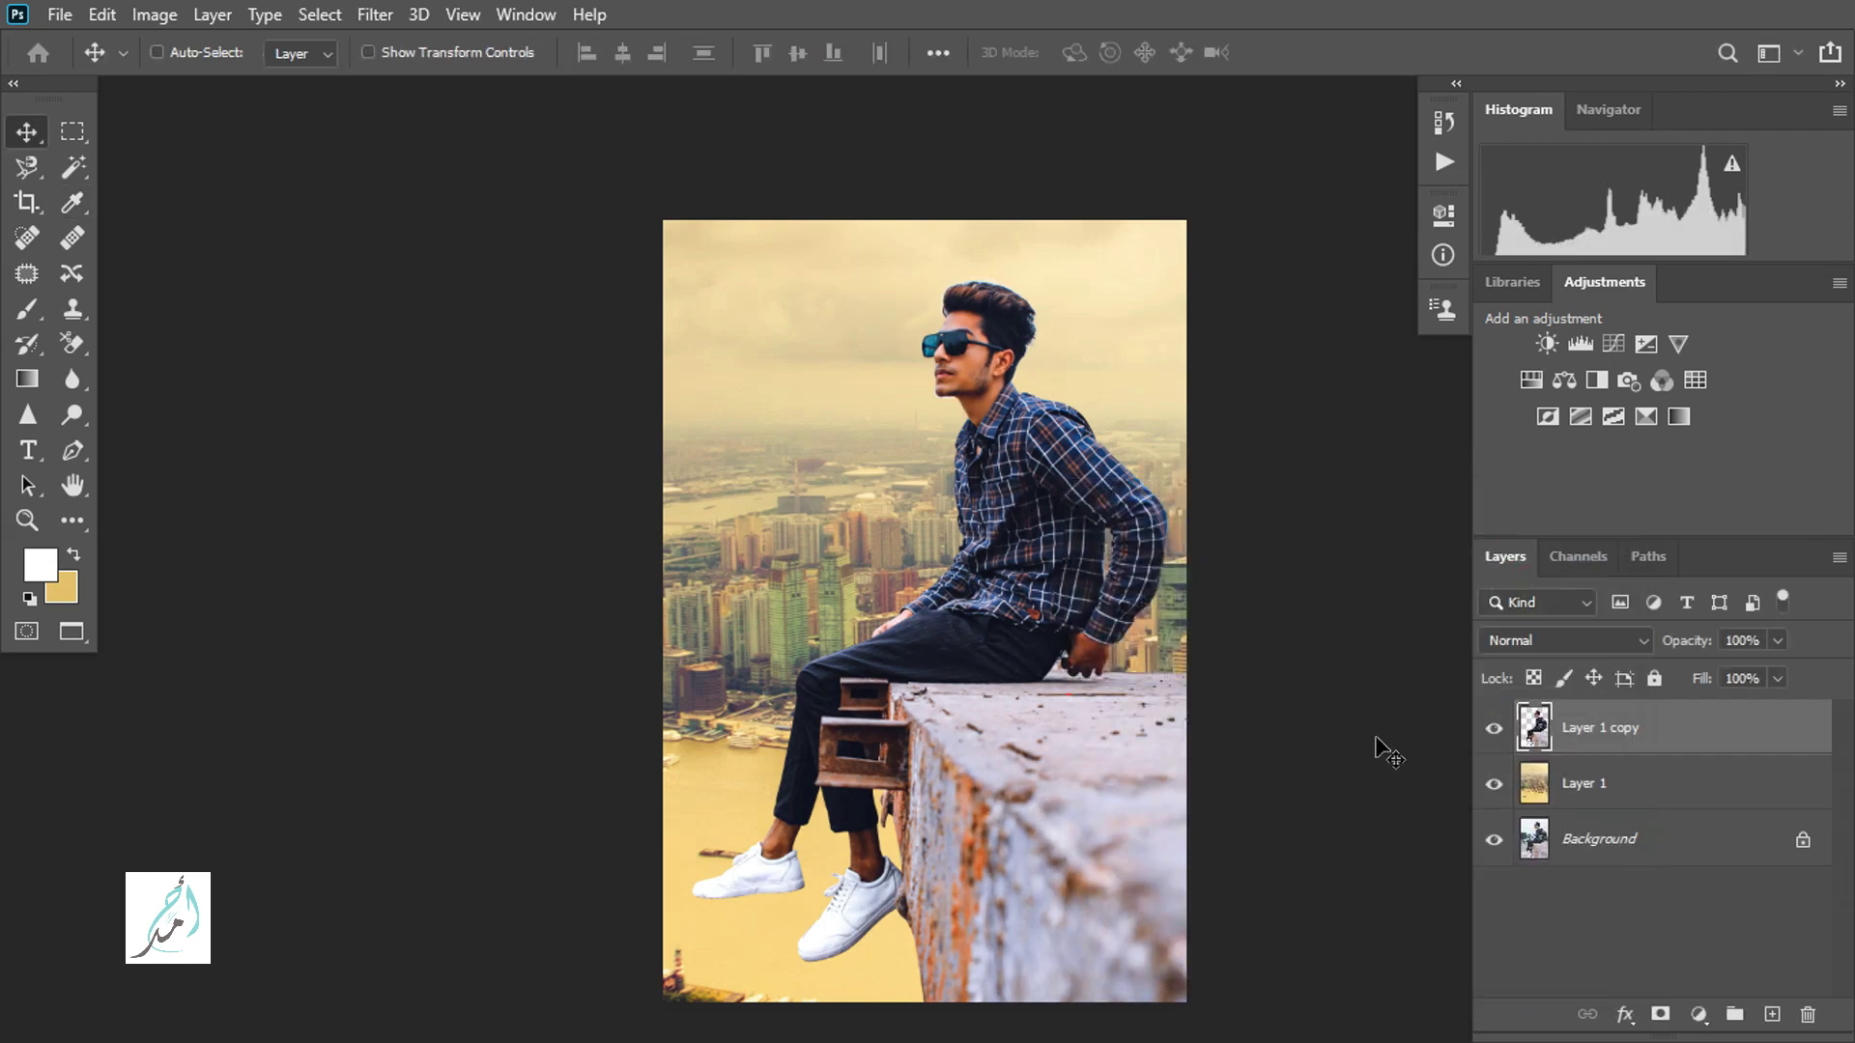
Duplicate the man's cutout layer and apply a white linear Gradient Overlay at 100% opacity to the lower copy.
scroll(1107, 601, "down", 1)
left_click_drag(1650, 747, 1772, 1014)
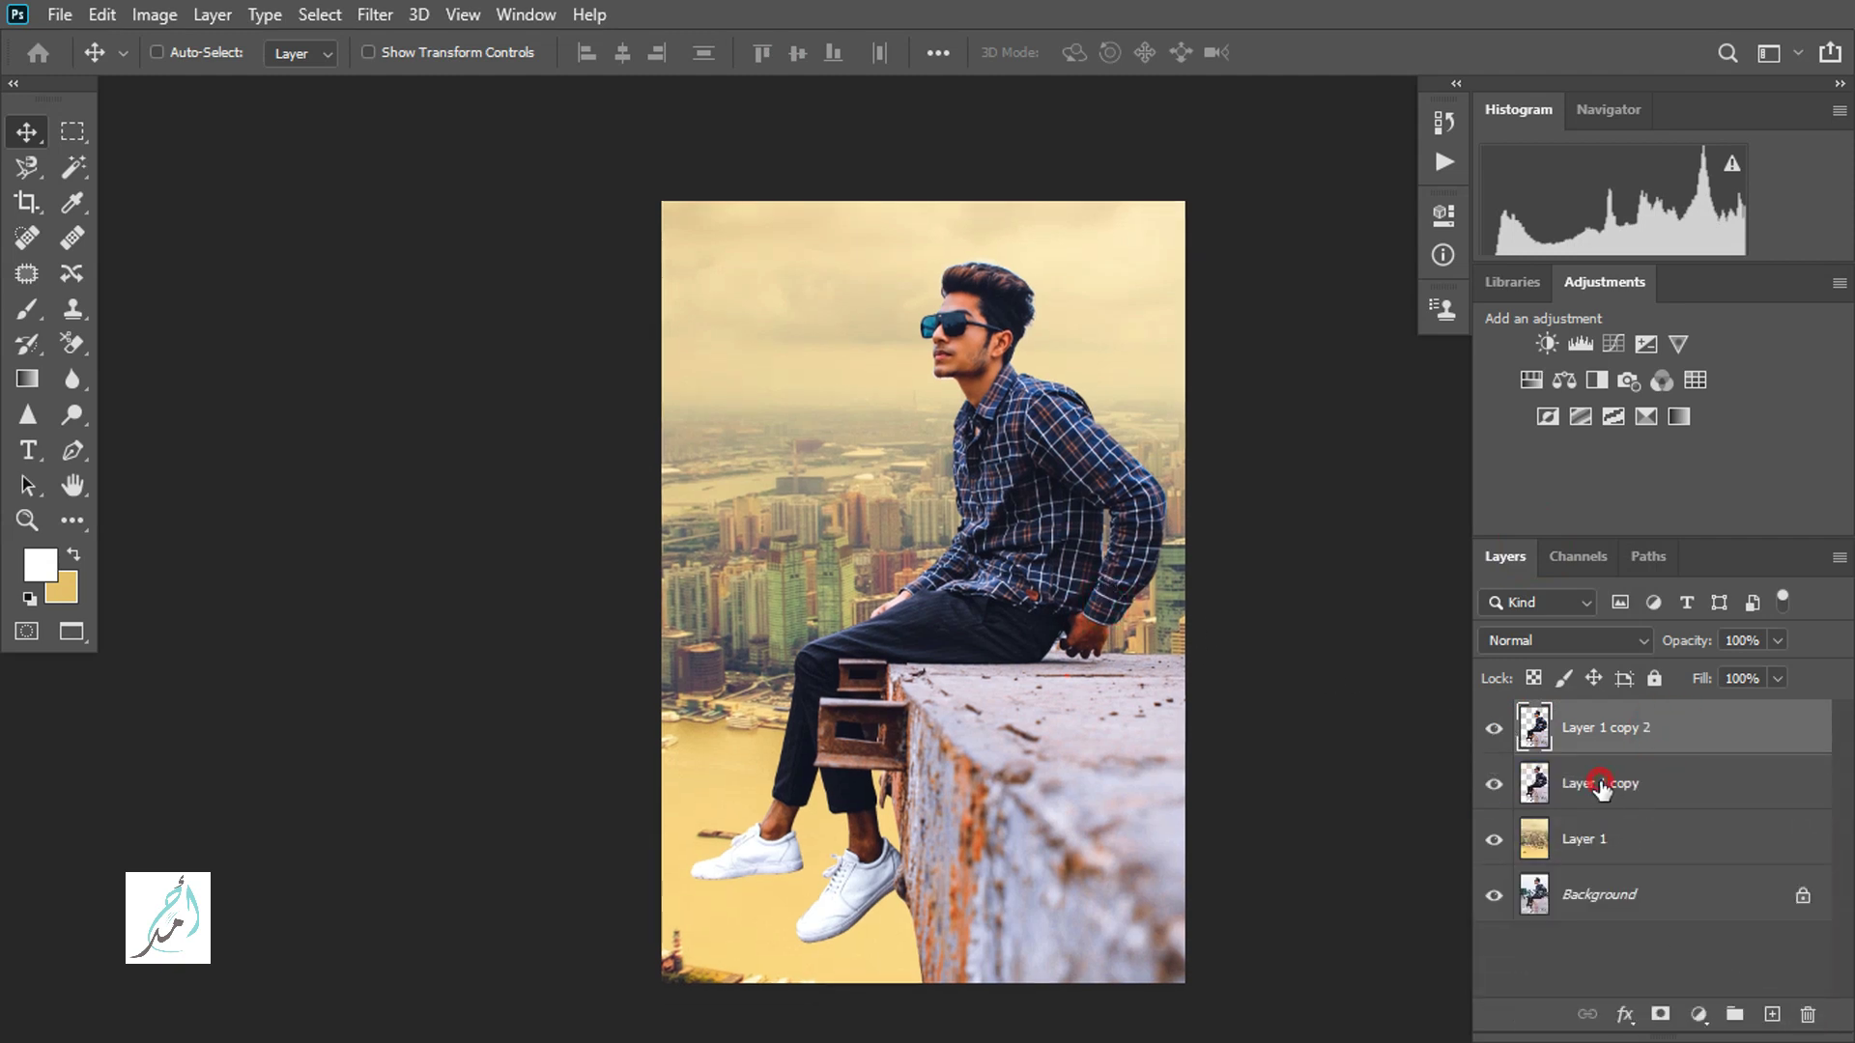
left_click(1600, 784)
left_click(1626, 1014)
left_click(1665, 951)
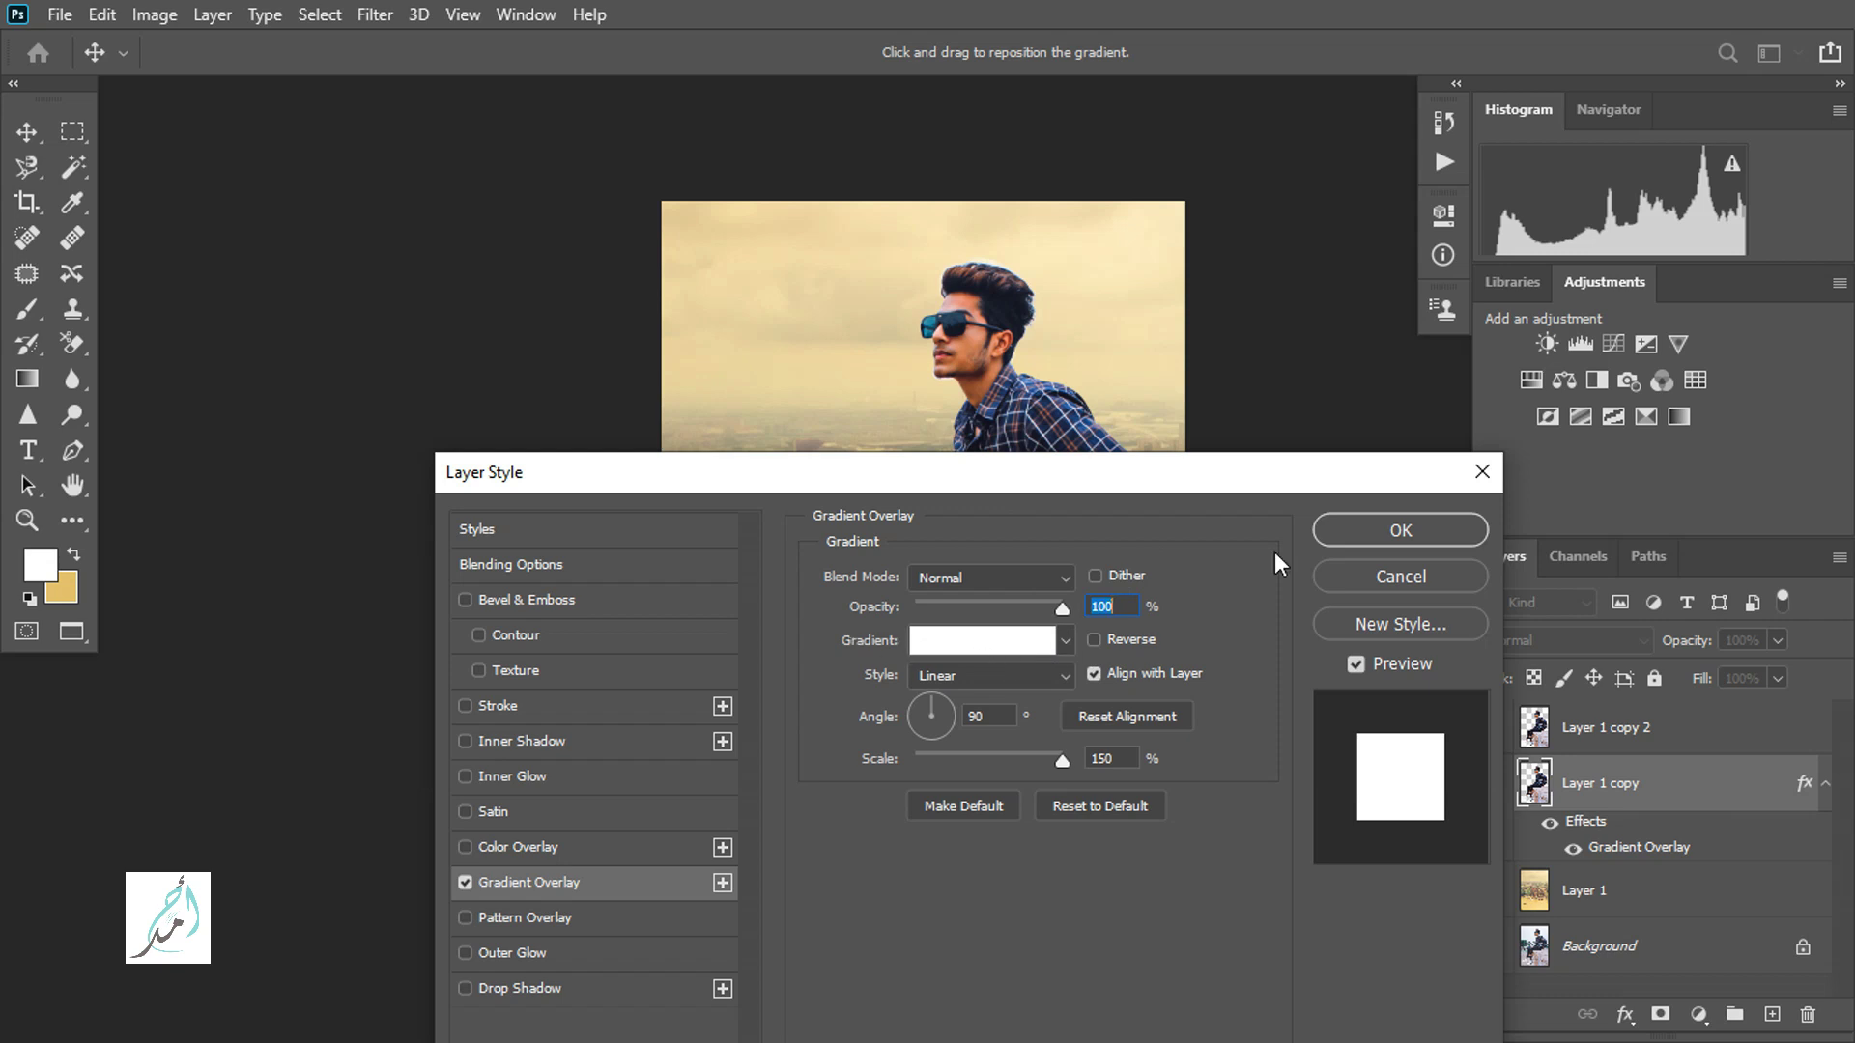
left_click(1355, 531)
Nudge the white copy leftward so it peeks out as an outline along the man's front edge.
key("Left")
key("Left")
key("Left")
key("Left")
key("Left")
key("Left")
key("Right")
key("Left")
key("Left")
Rotate the white copy by about -1.59° with Free Transform.
key("ctrl+minus")
key("ctrl+t")
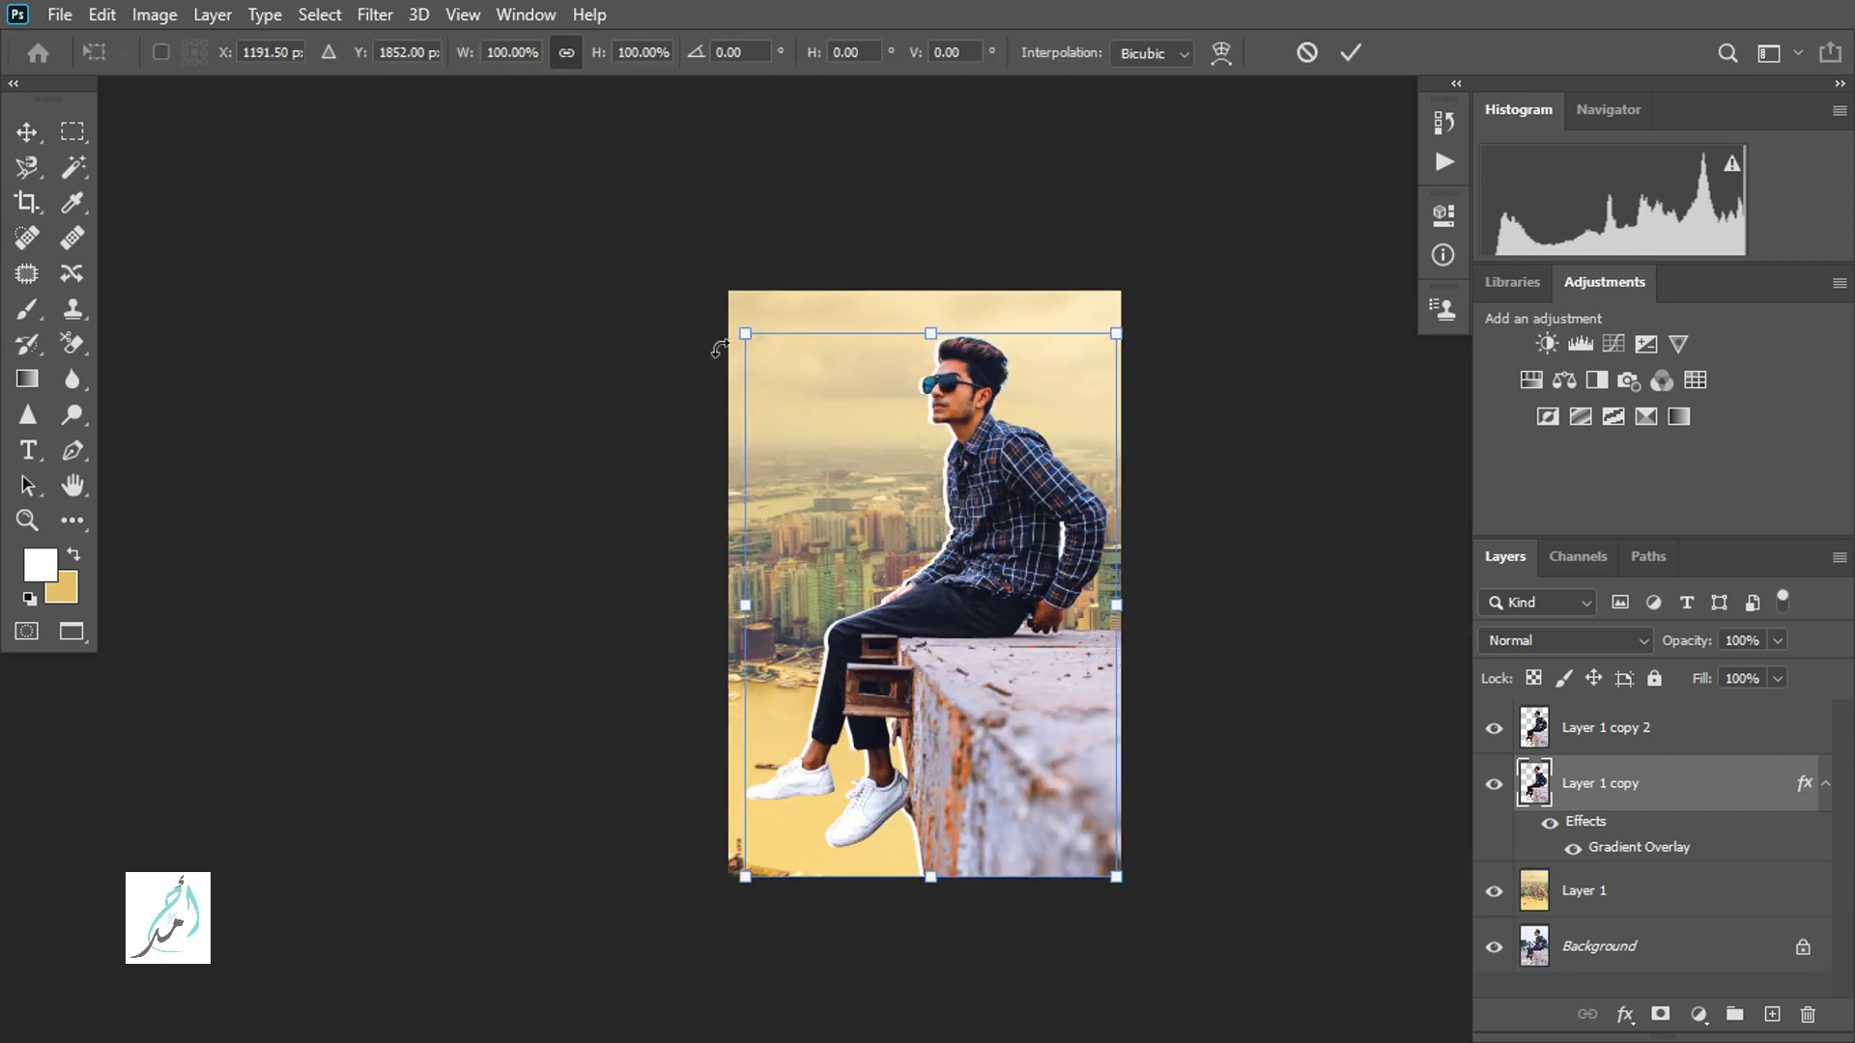
left_click_drag(731, 307, 727, 300)
key("Return")
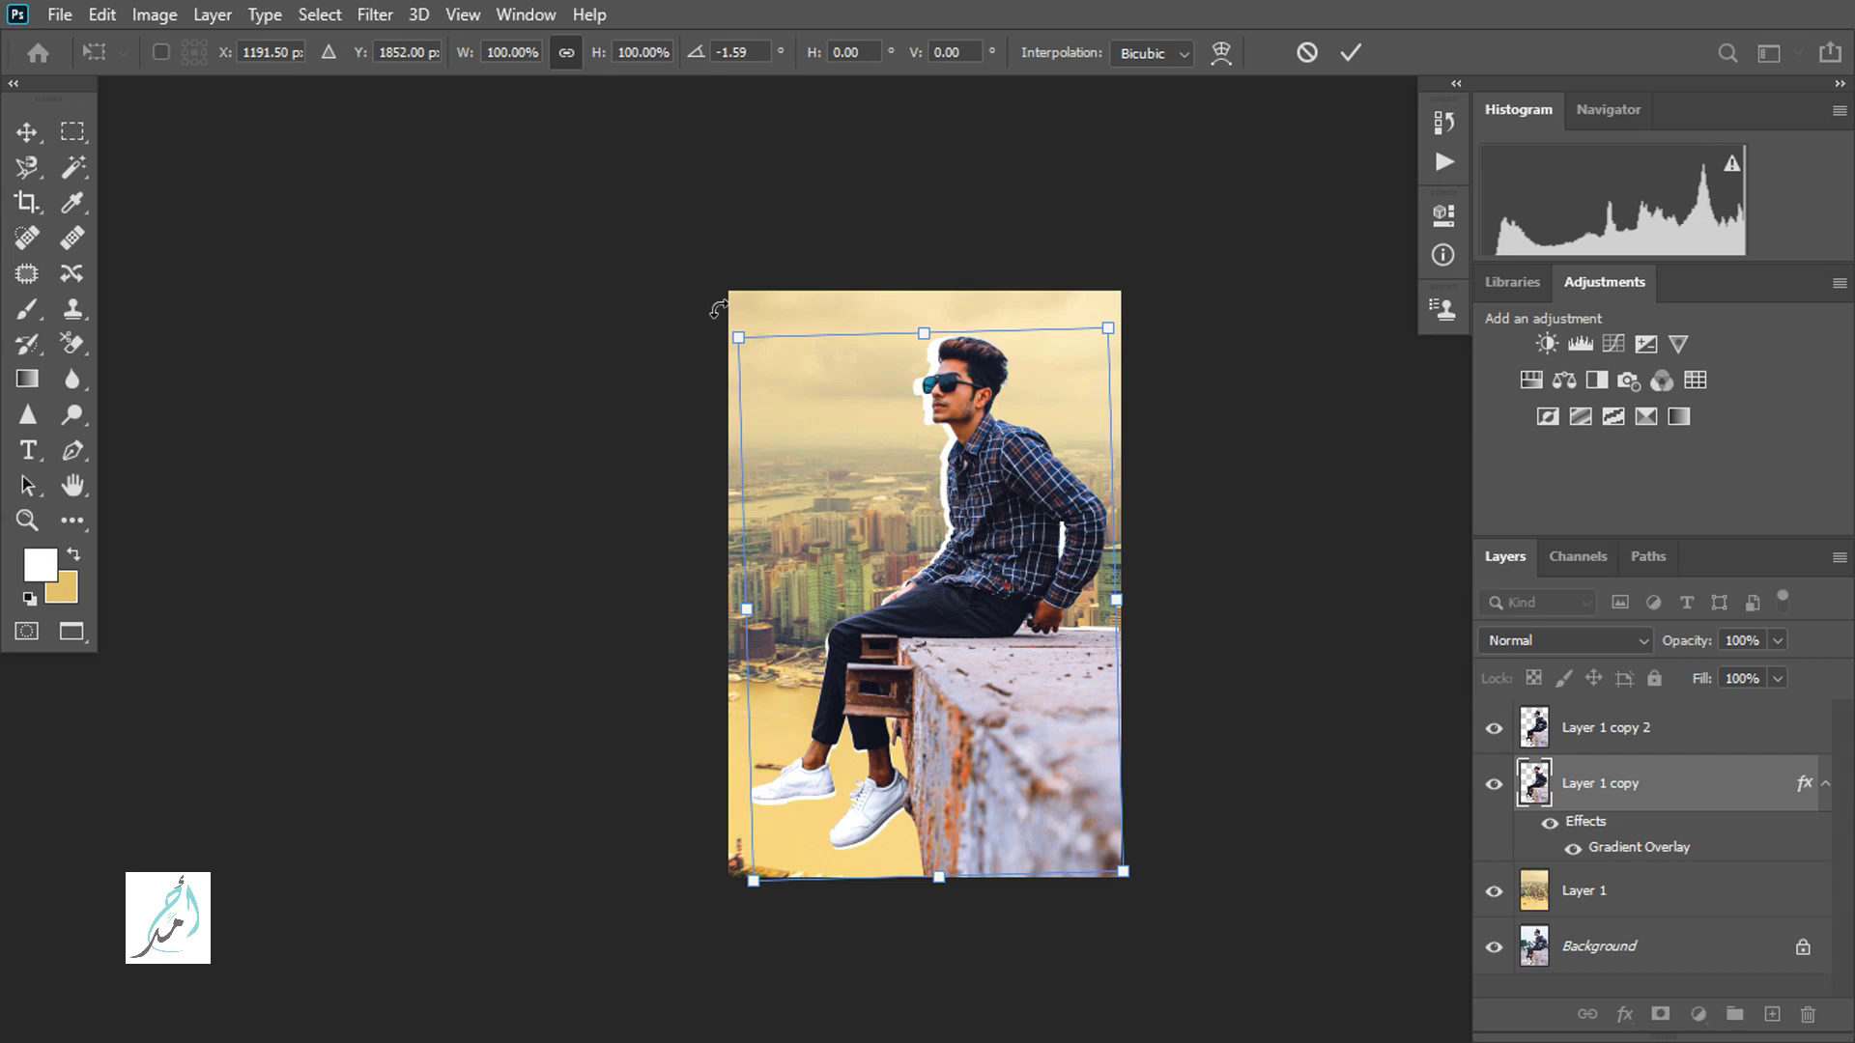
key("ctrl+plus")
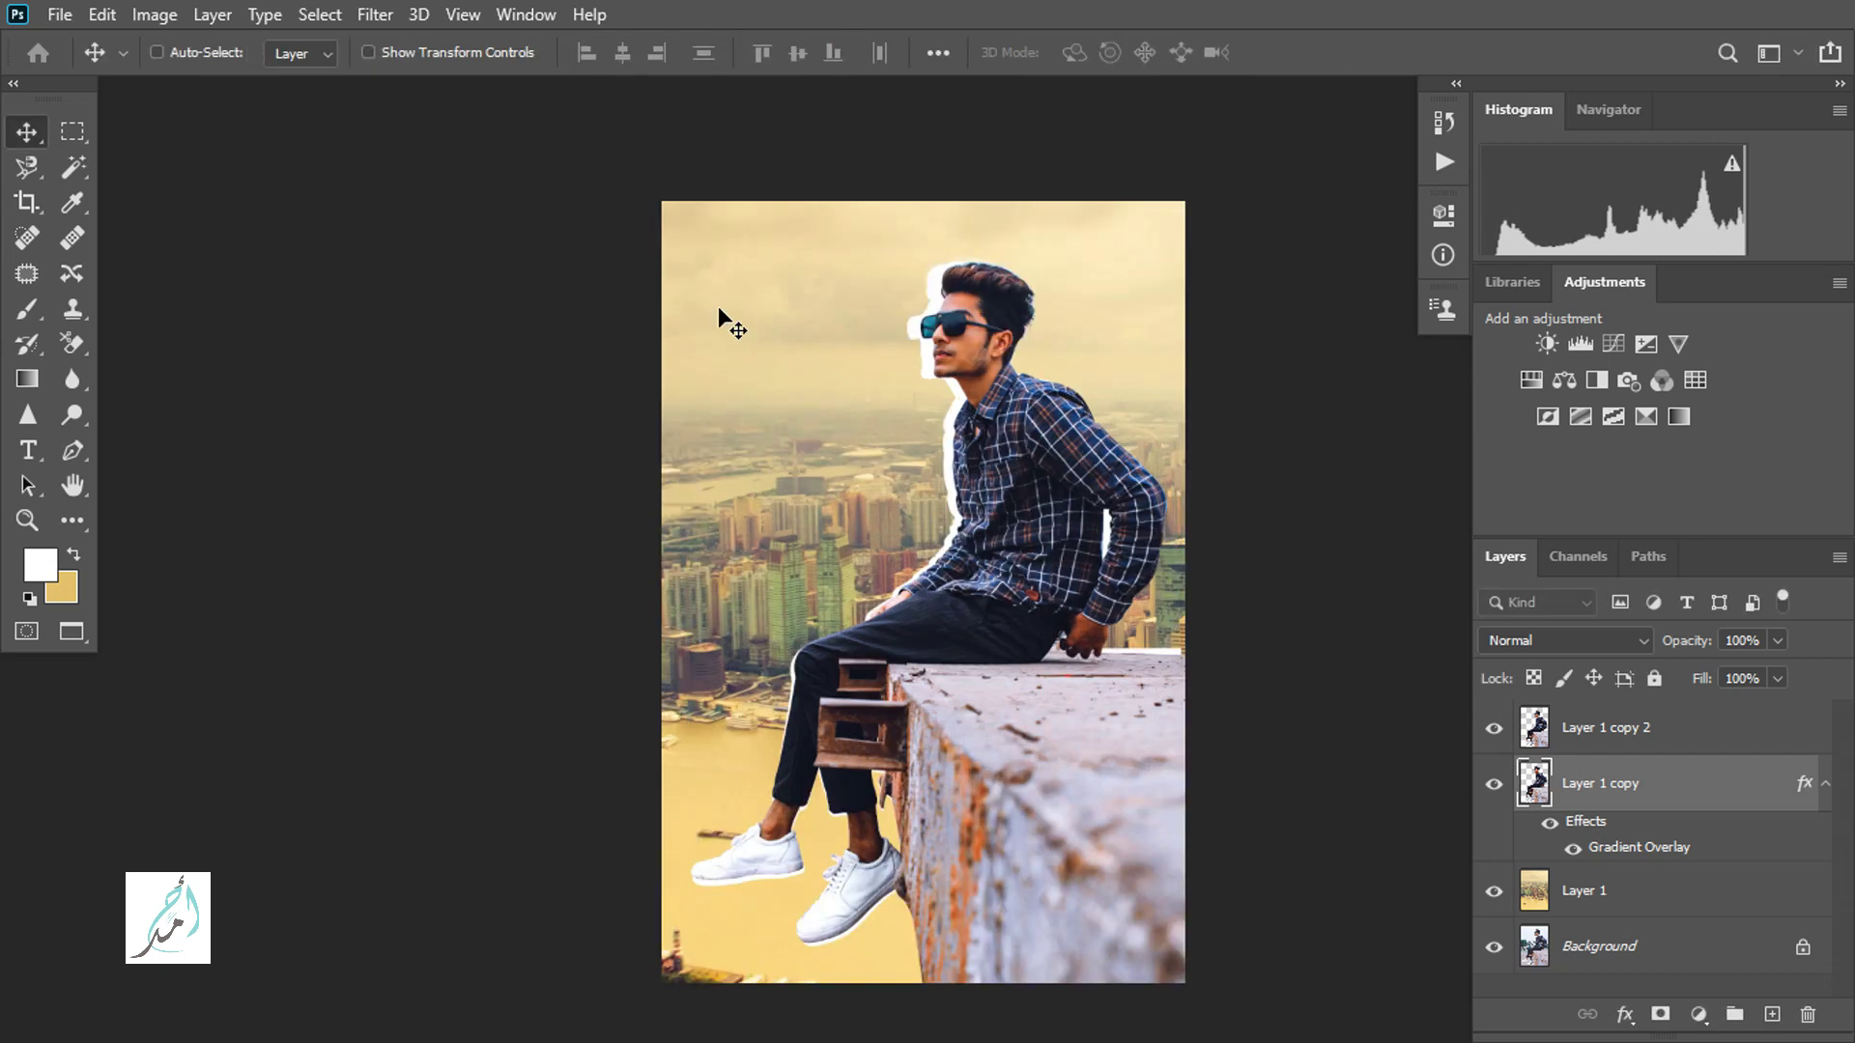
Nudge the white copy slightly rightward to thin the white outline along the man's face and chest.
key("Right")
key("Right")
key("Right")
key("Right")
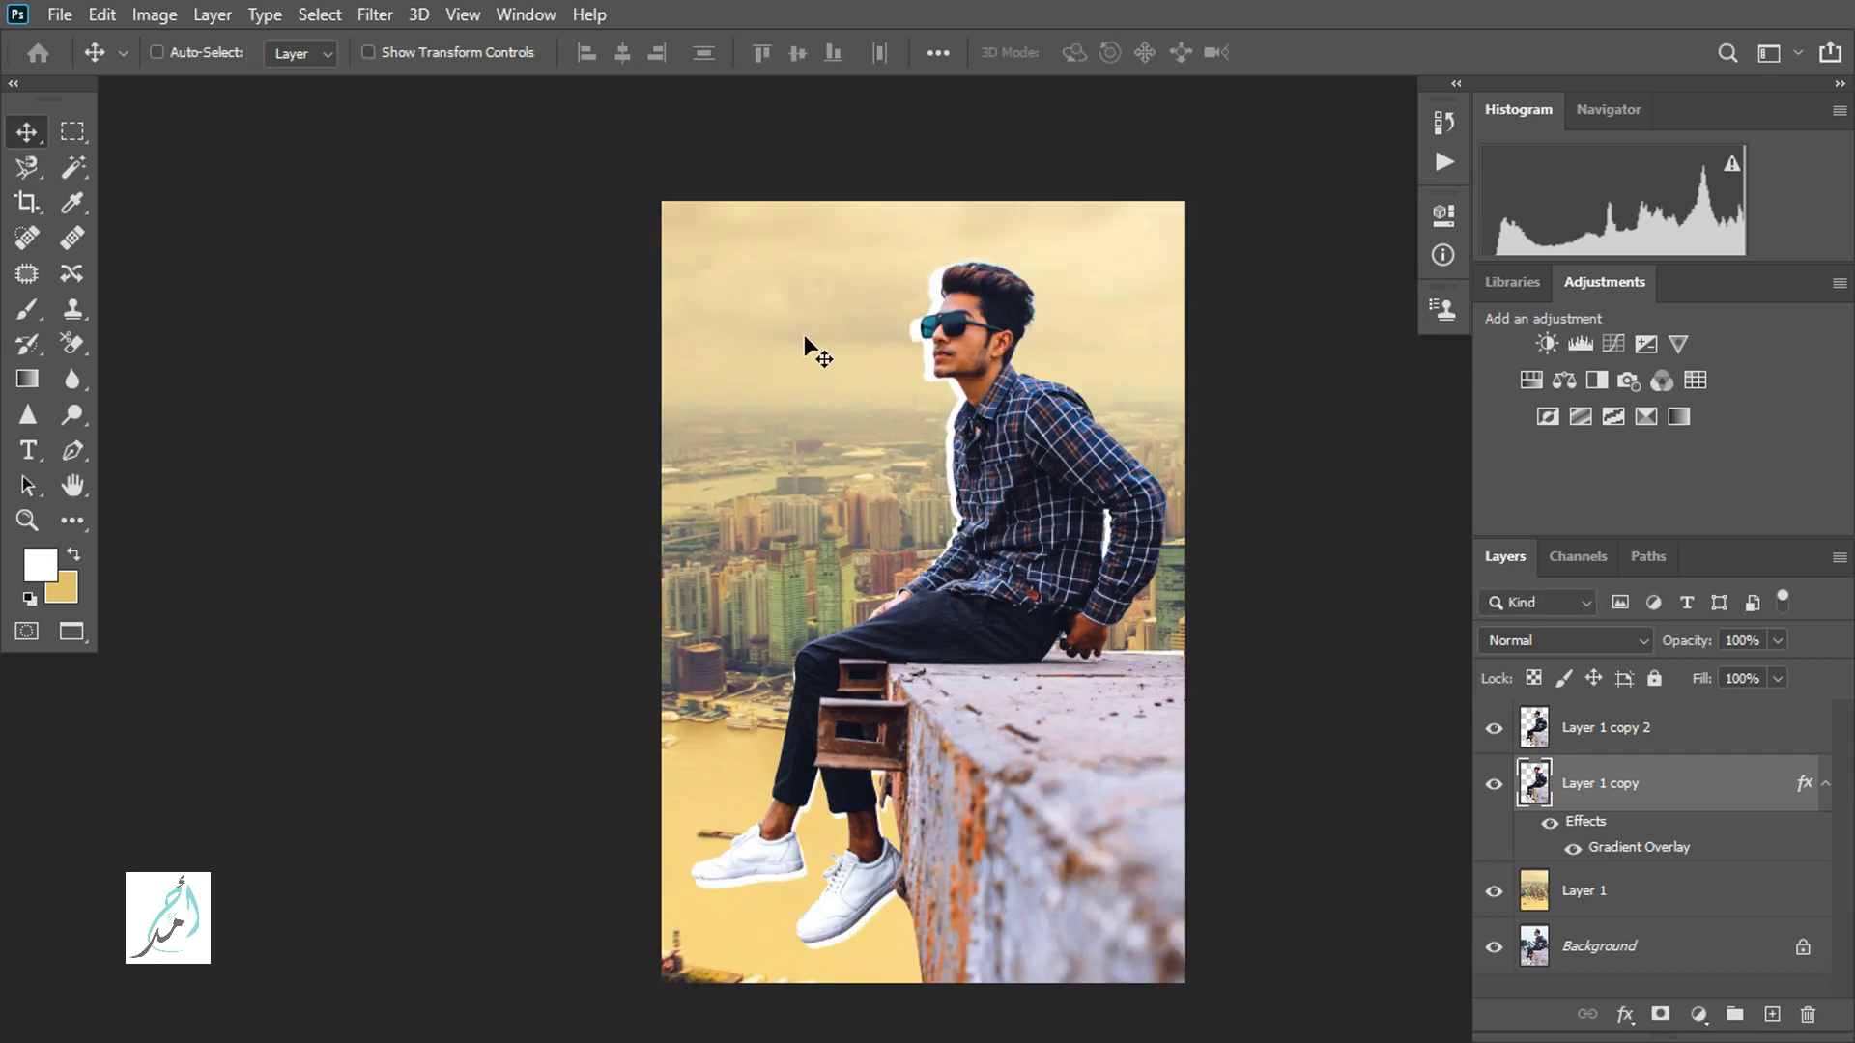
key("Right")
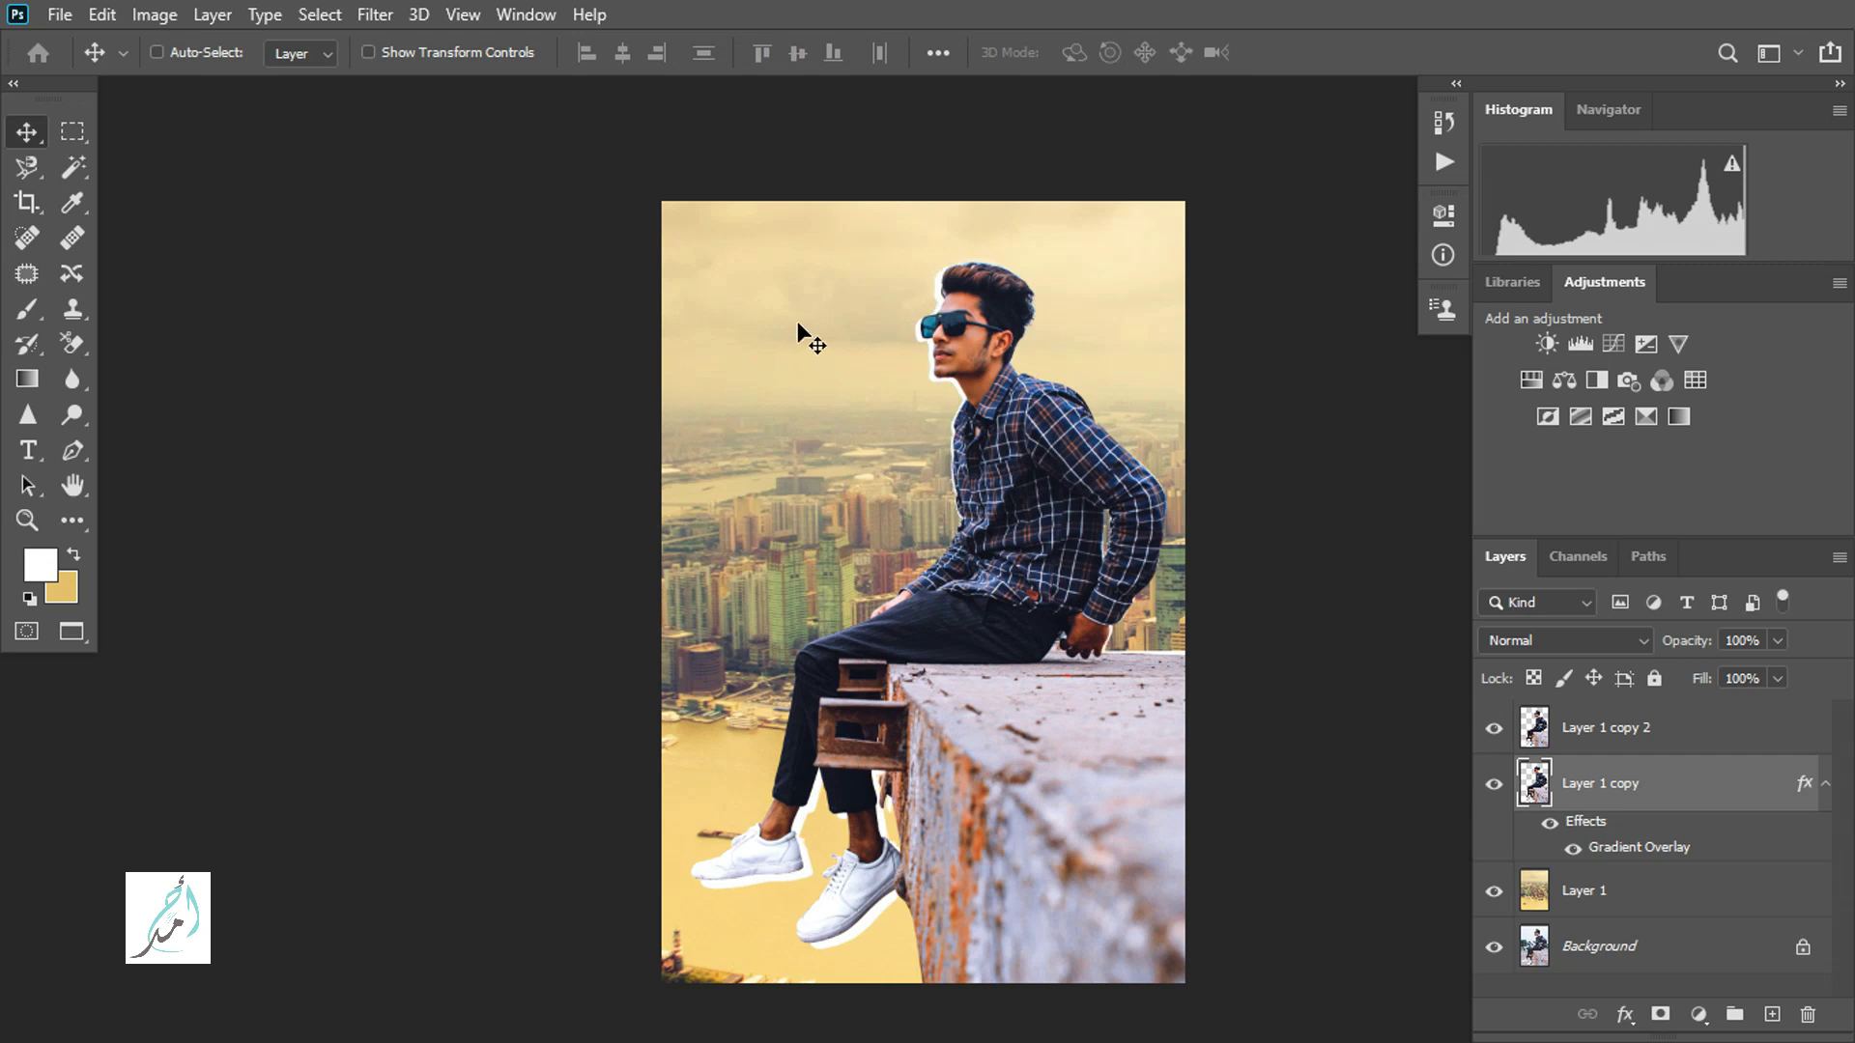
key("Left")
key("Left")
key("Left")
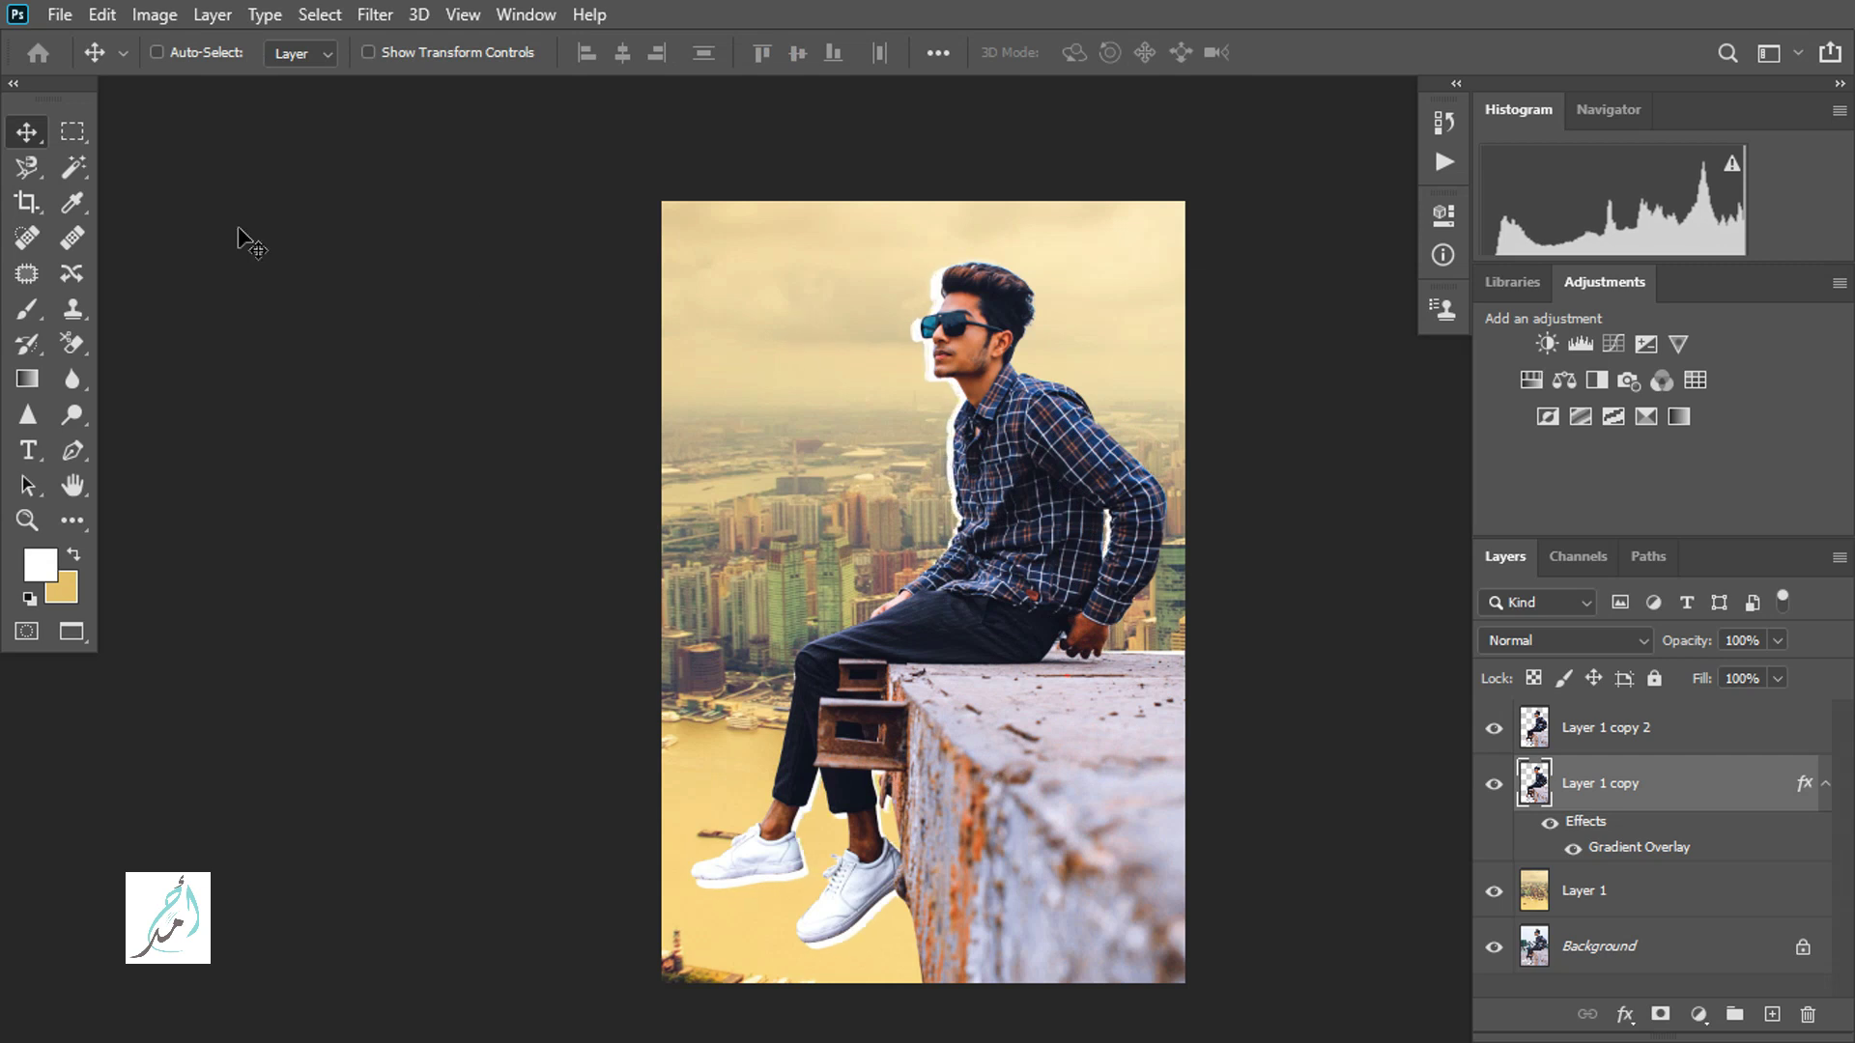
Delete the part of the white copy below the man's waist using a rectangular selection across the canvas, and deselect.
left_click(72, 131)
scroll(1272, 953, "down", 1)
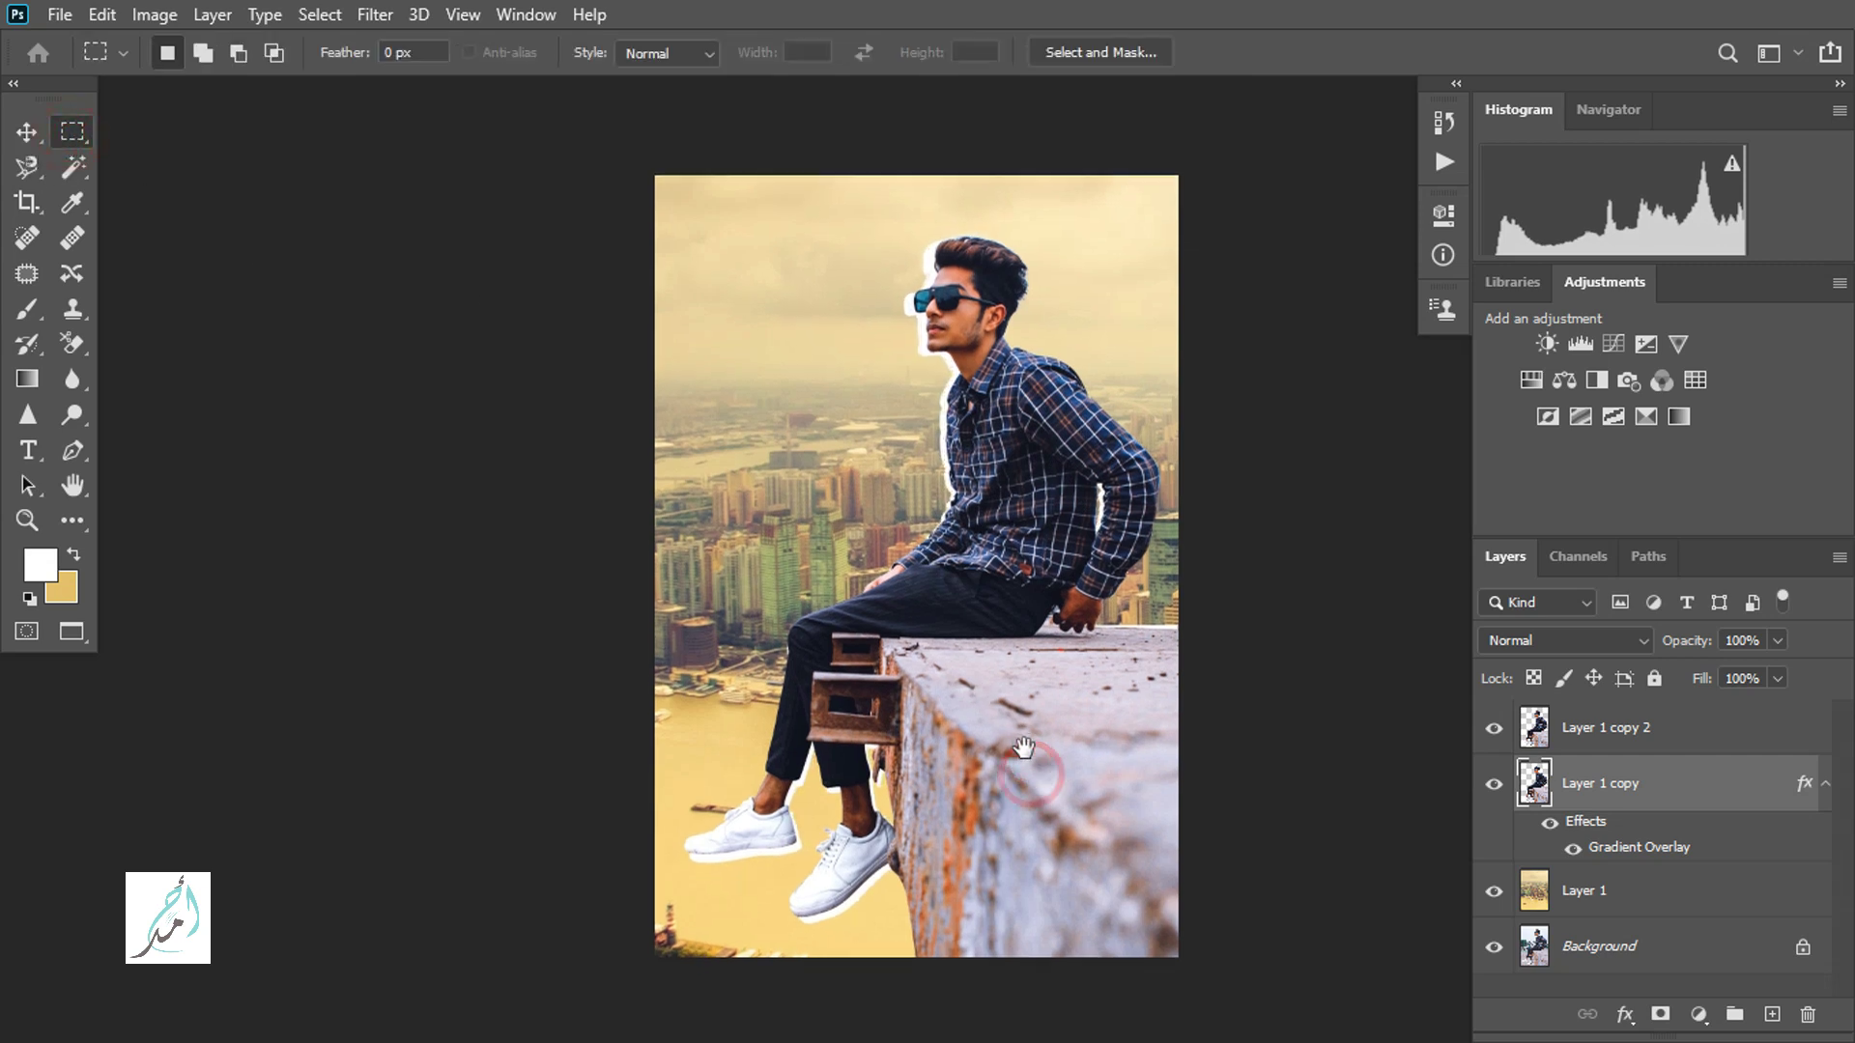
left_click_drag(1272, 953, 571, 596)
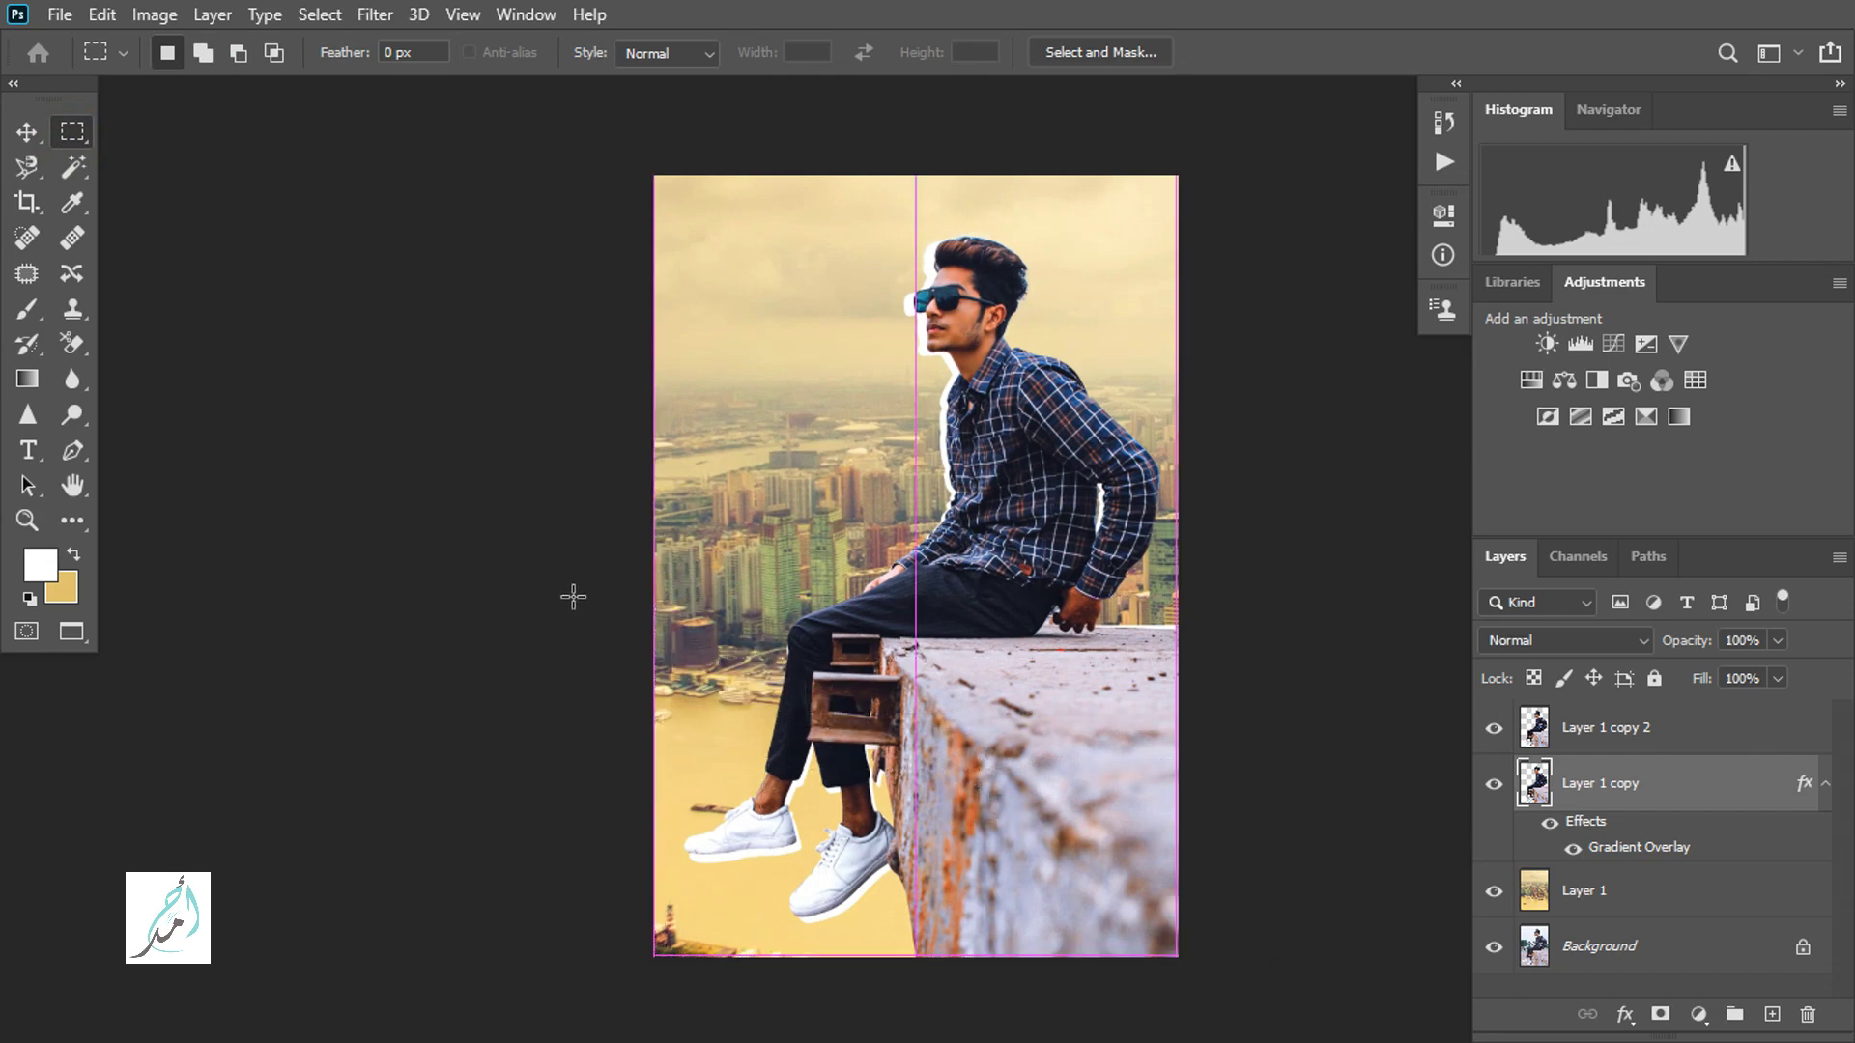
key("Delete")
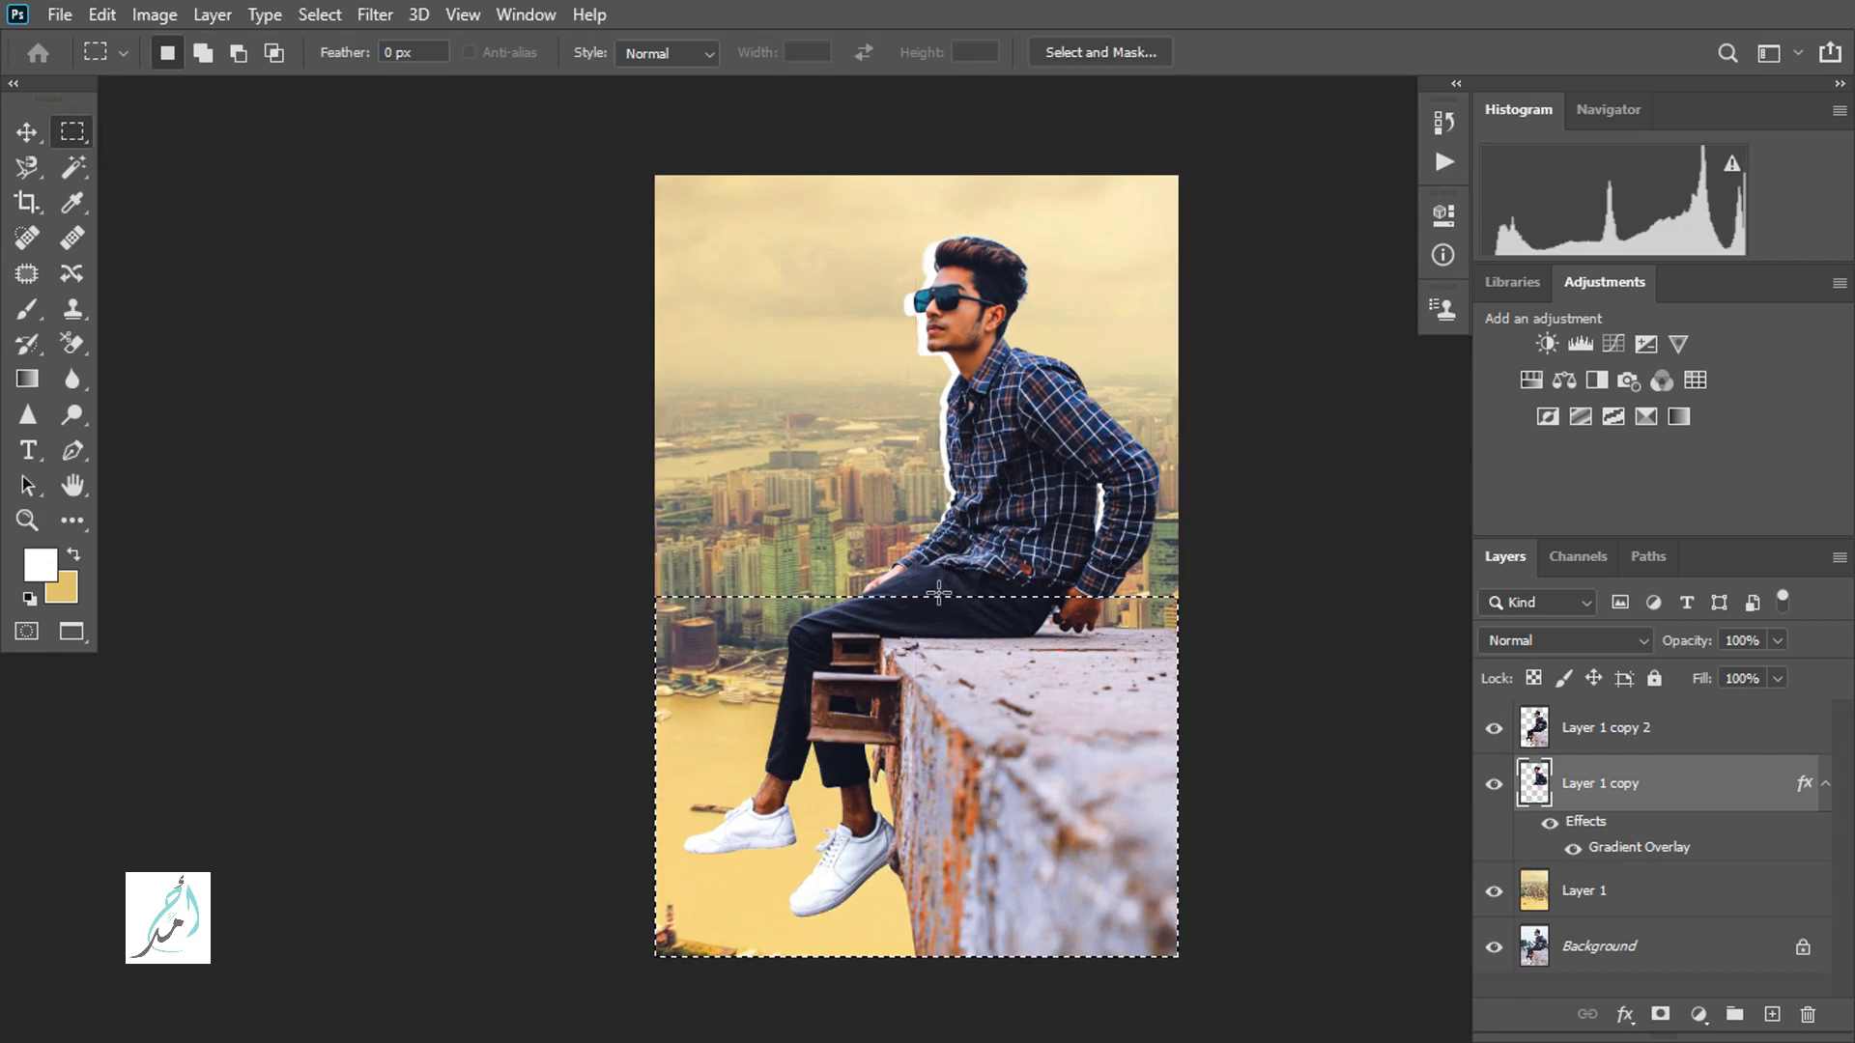
left_click(947, 558)
Add a new layer above Layer 1 copy 2 and dab a soft white 480 px brush spot in the sky facing the man.
left_click_drag(919, 350, 1005, 441)
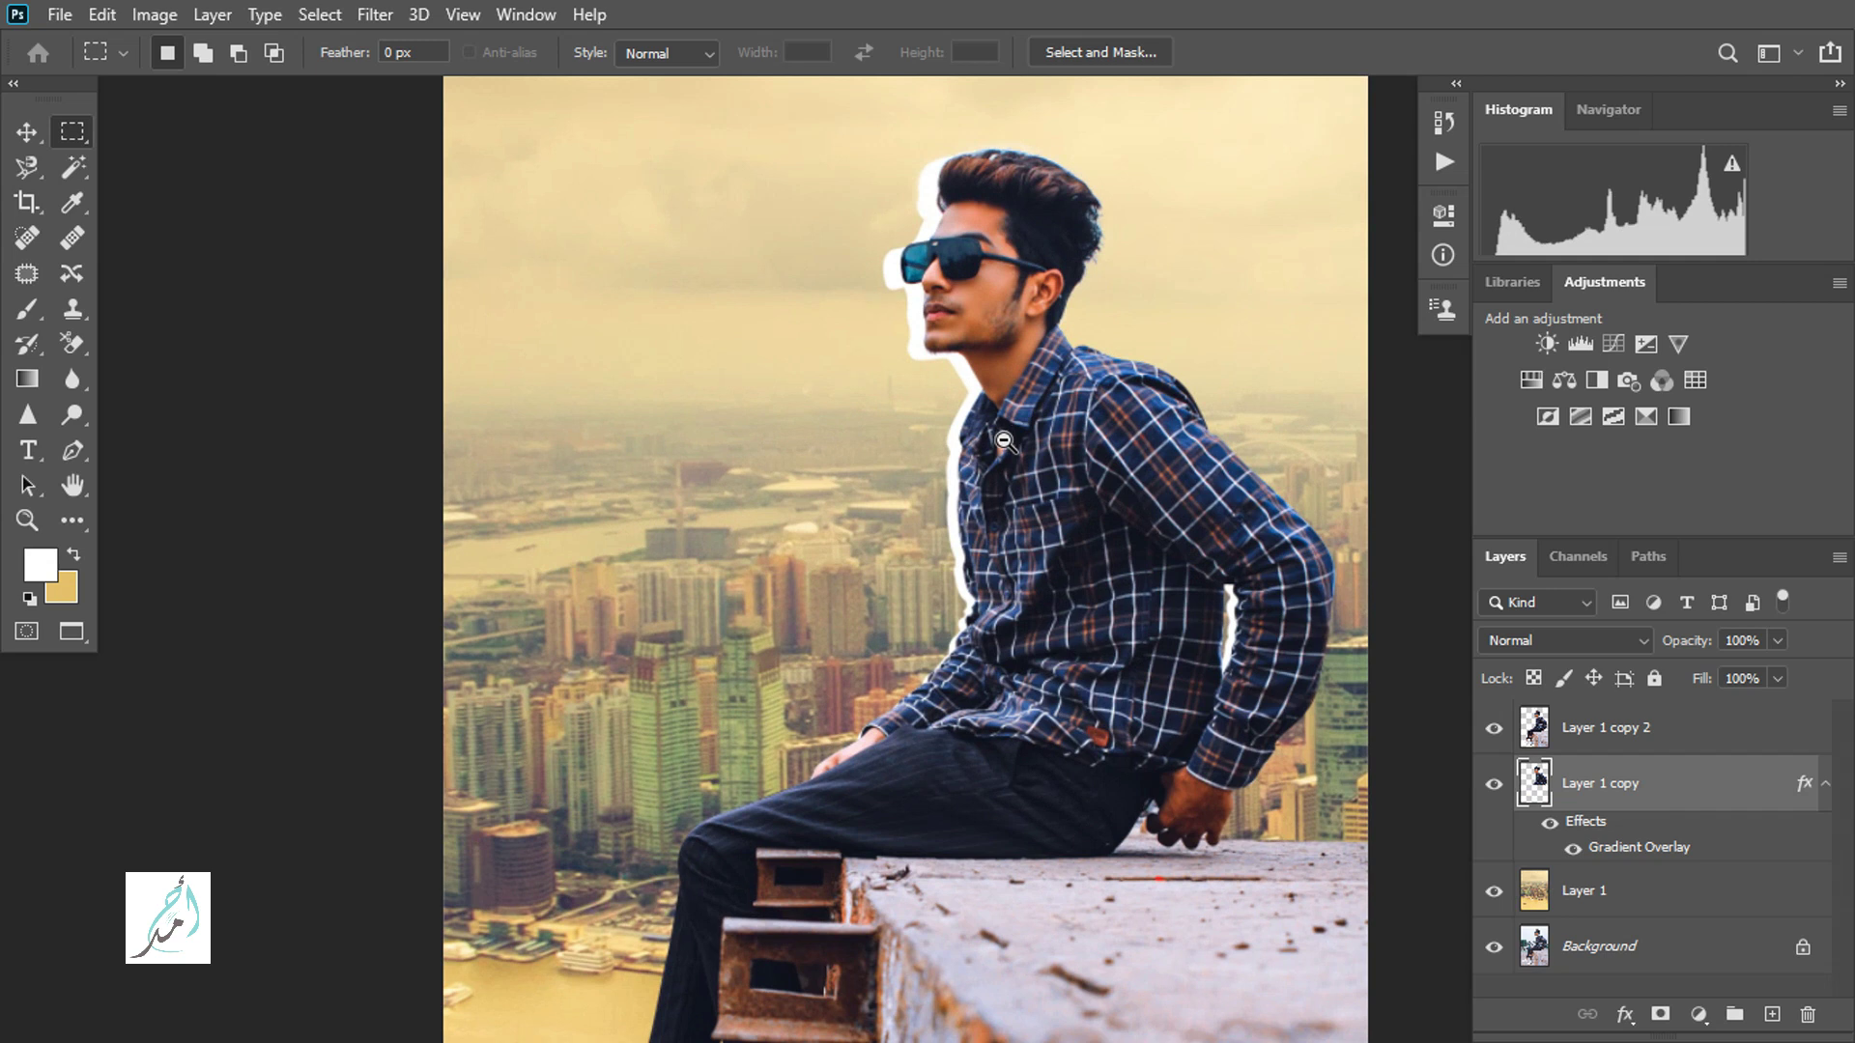
scroll(947, 430, "up", 2)
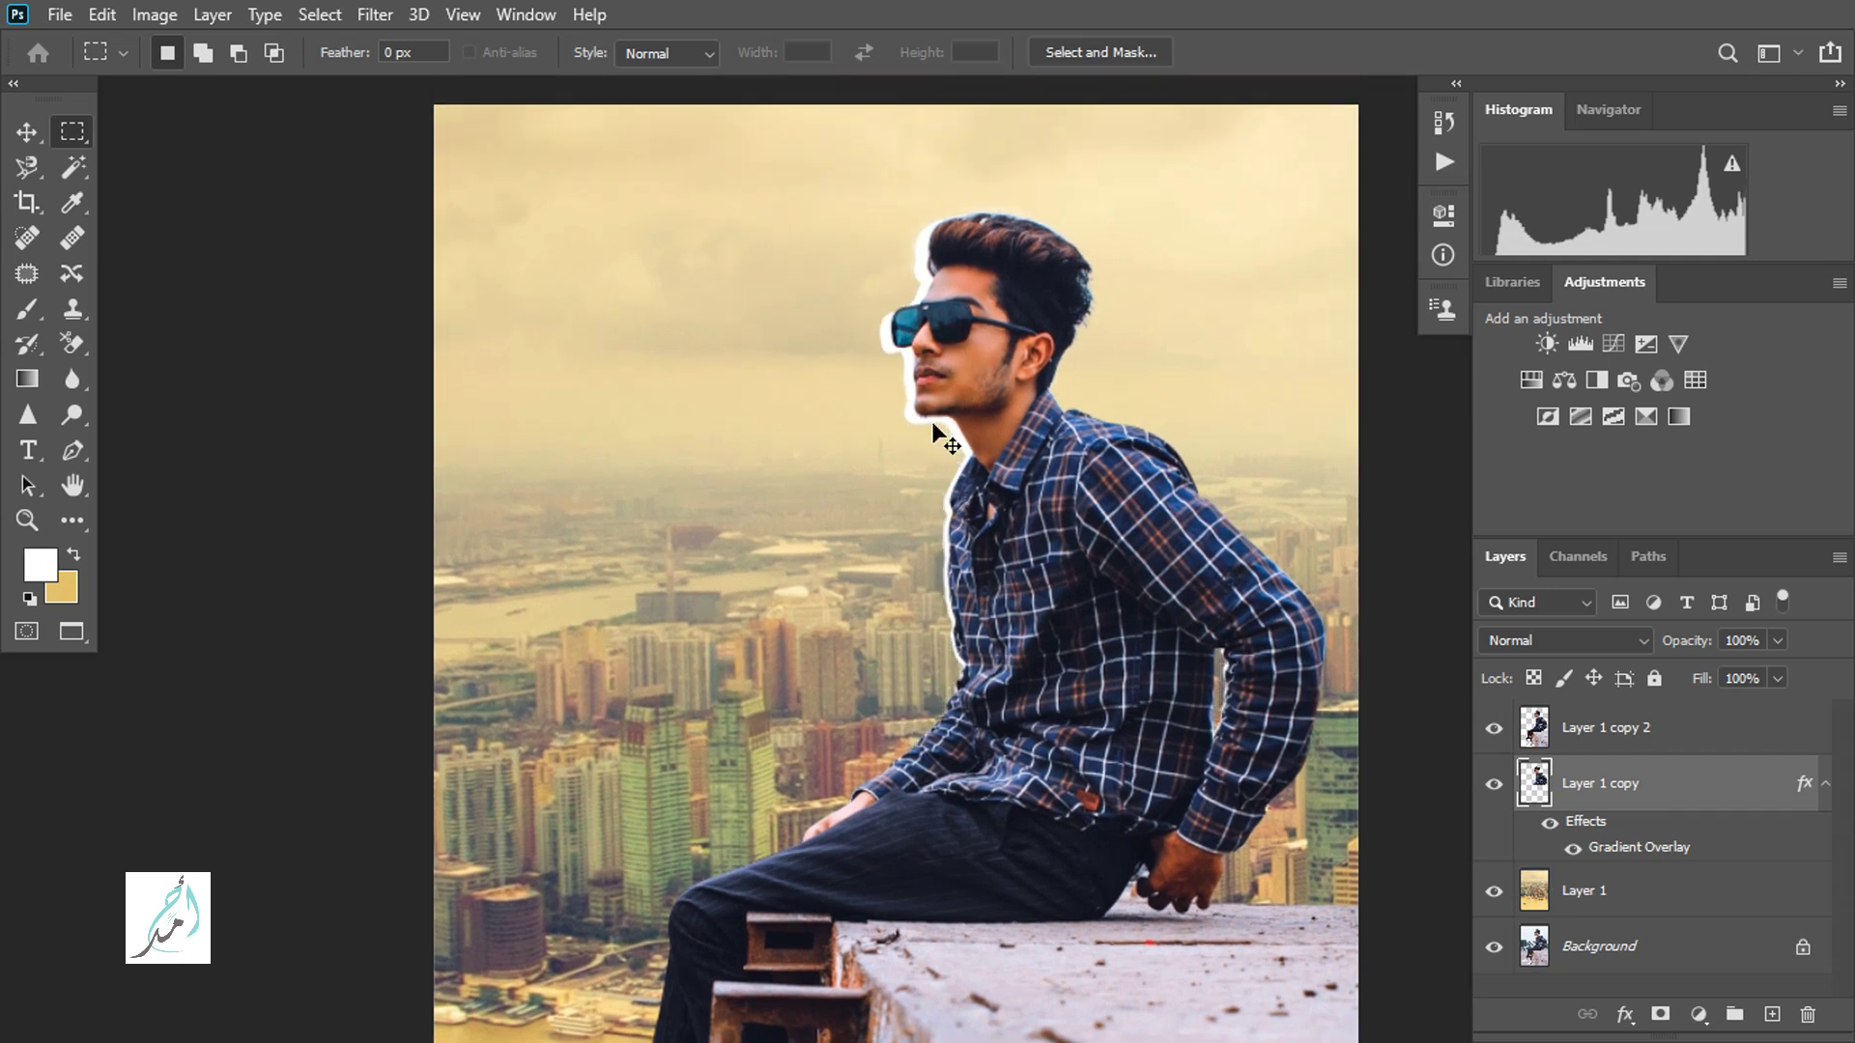
scroll(933, 425, "down", 1)
scroll(1008, 490, "down", 1)
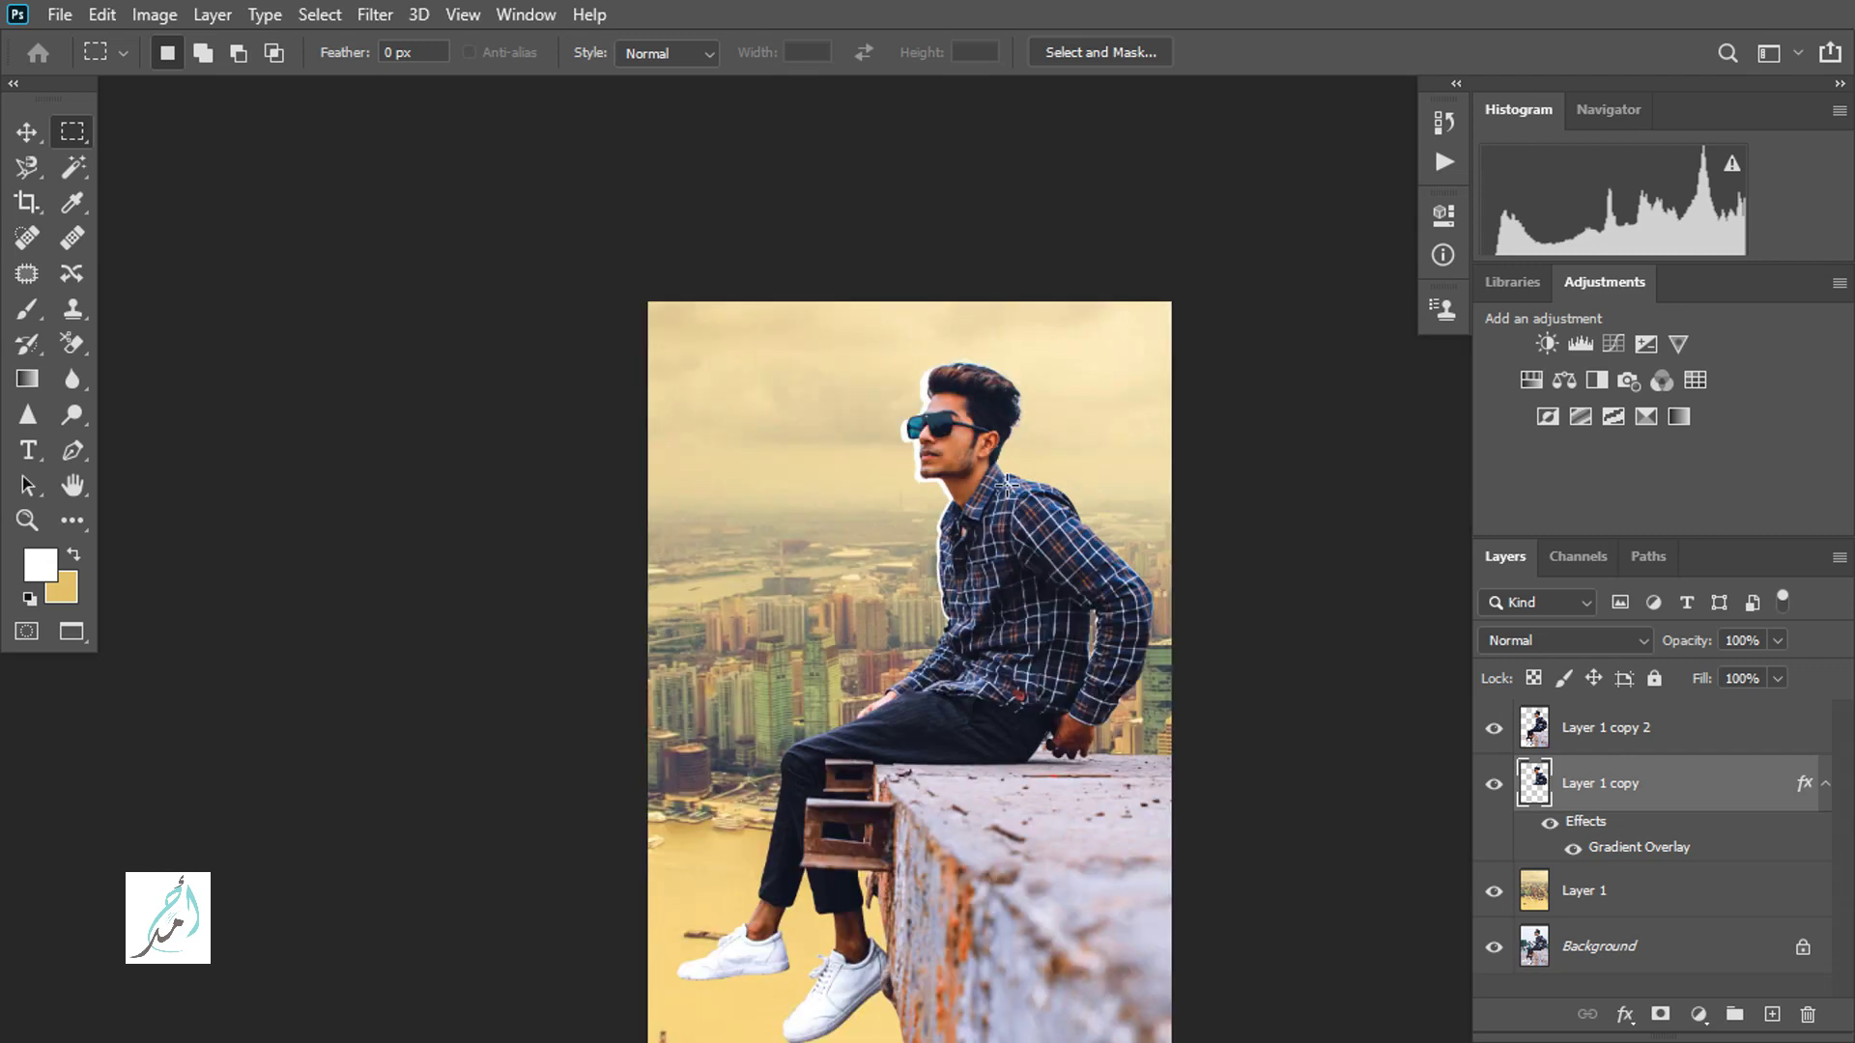
left_click_drag(1005, 630, 1028, 611)
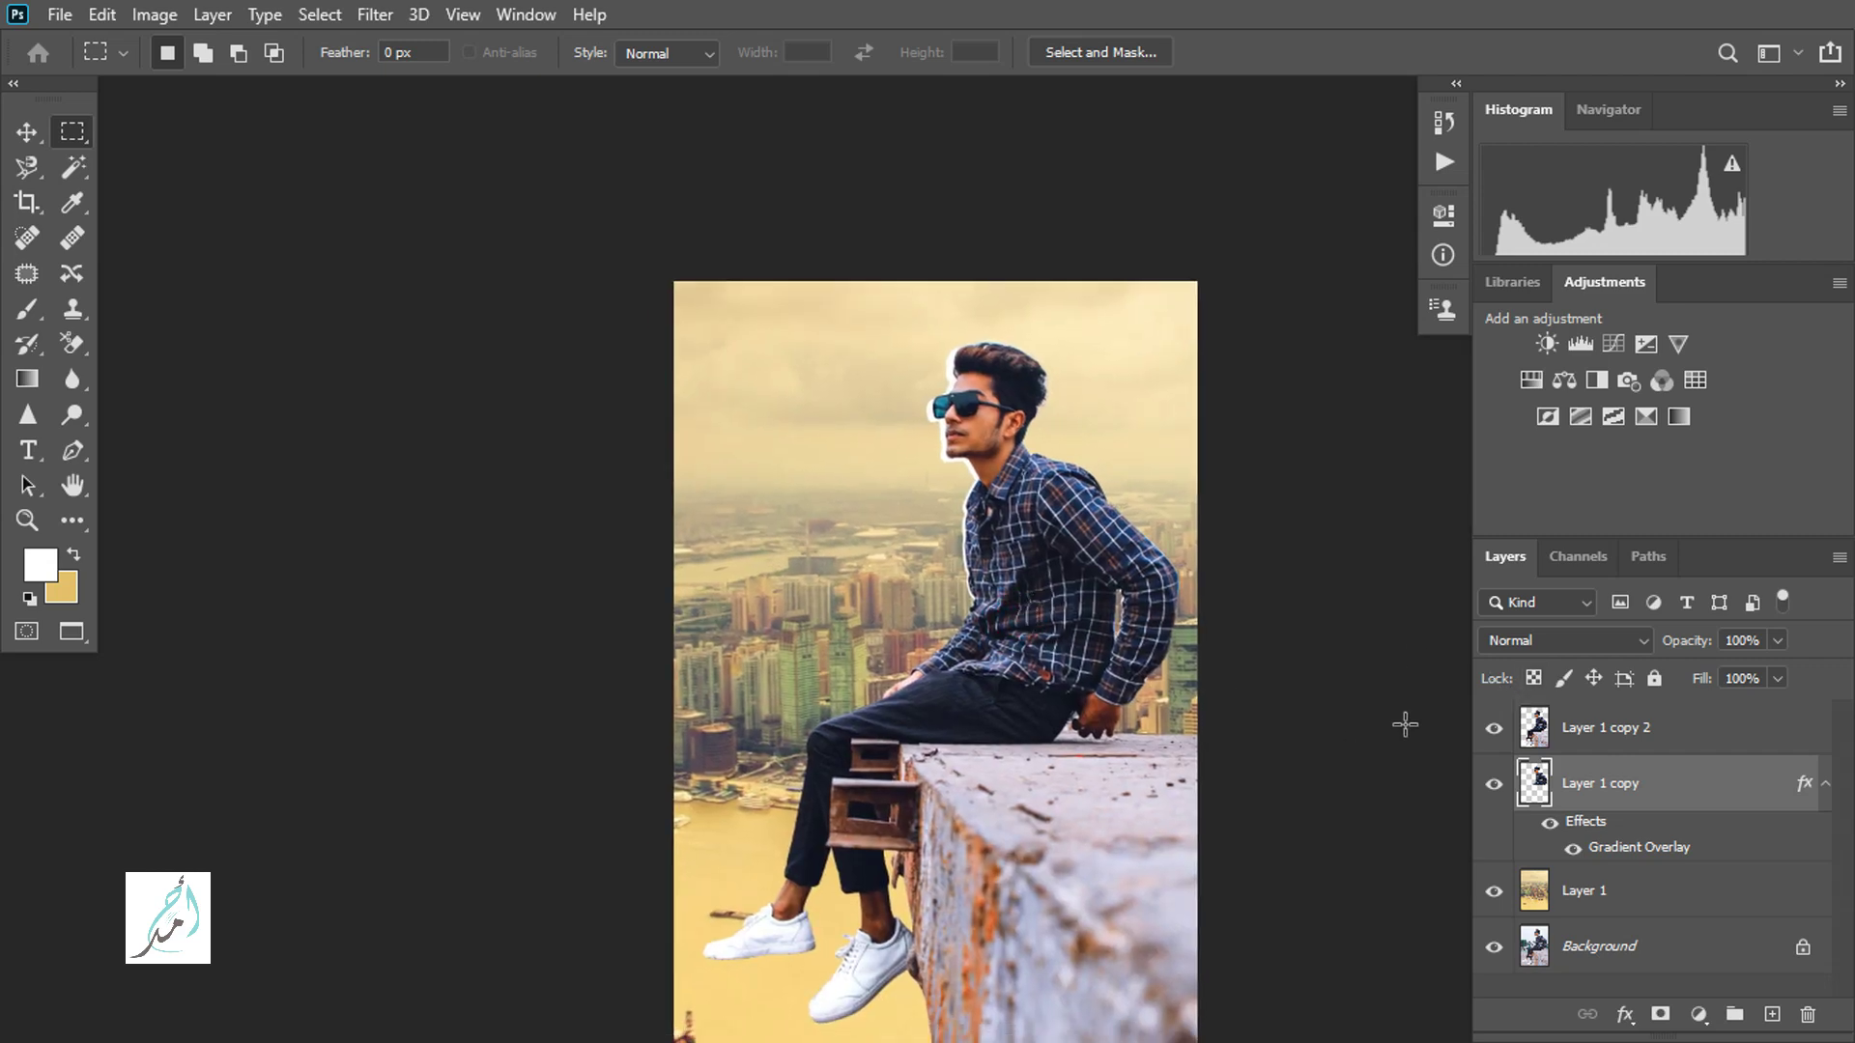
left_click_drag(1290, 716, 1301, 698)
left_click(1691, 732)
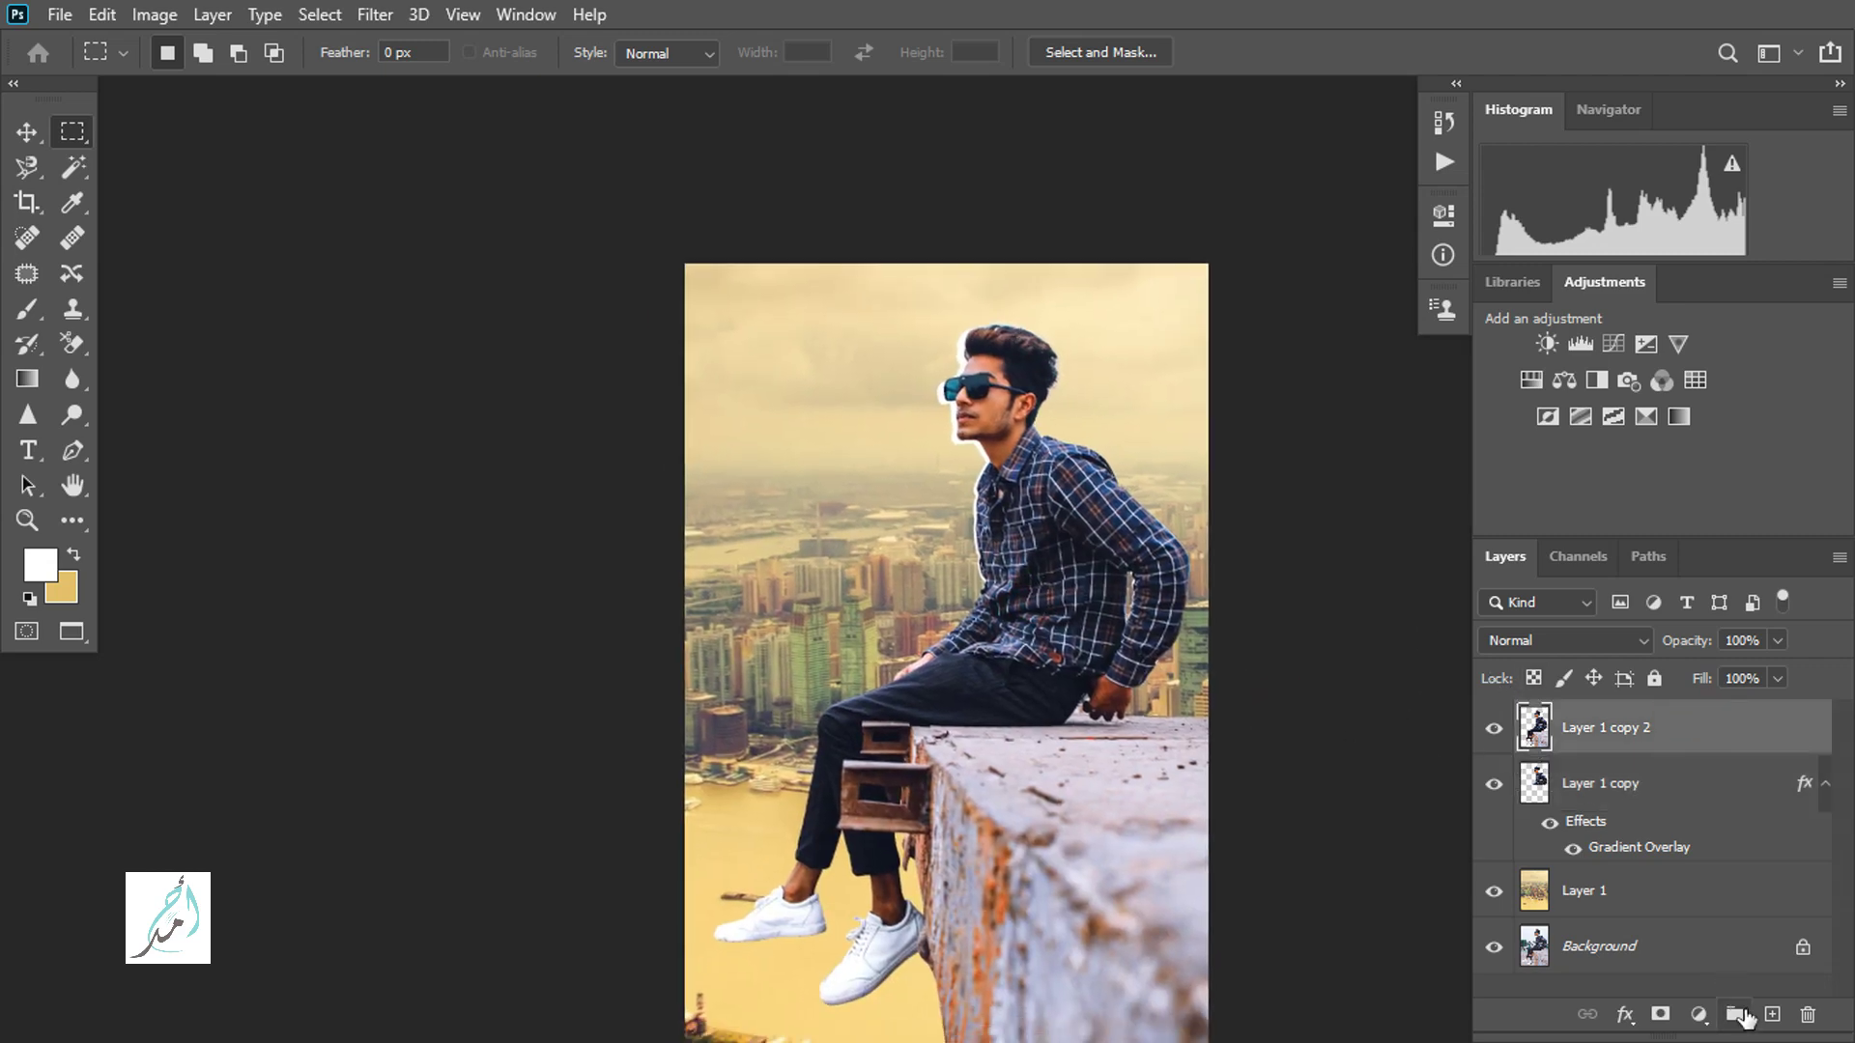
left_click(1772, 1015)
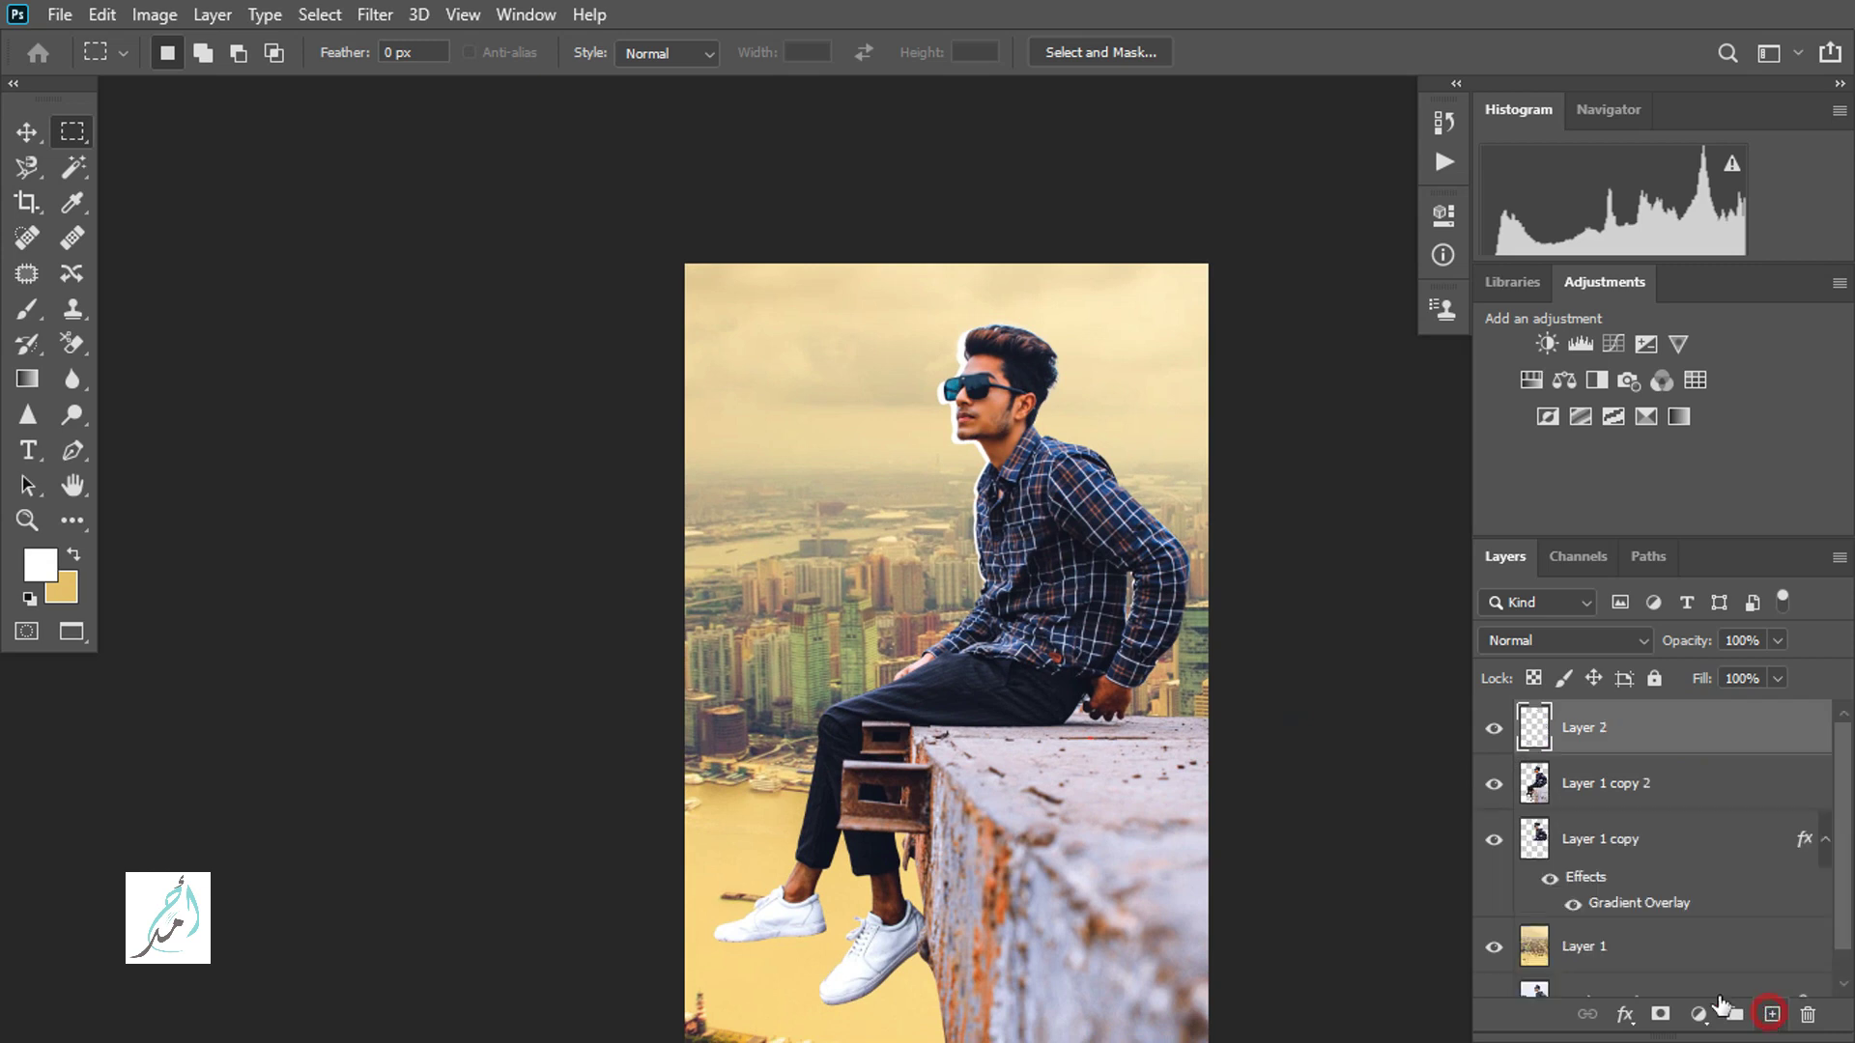
left_click(35, 316)
left_click(773, 402)
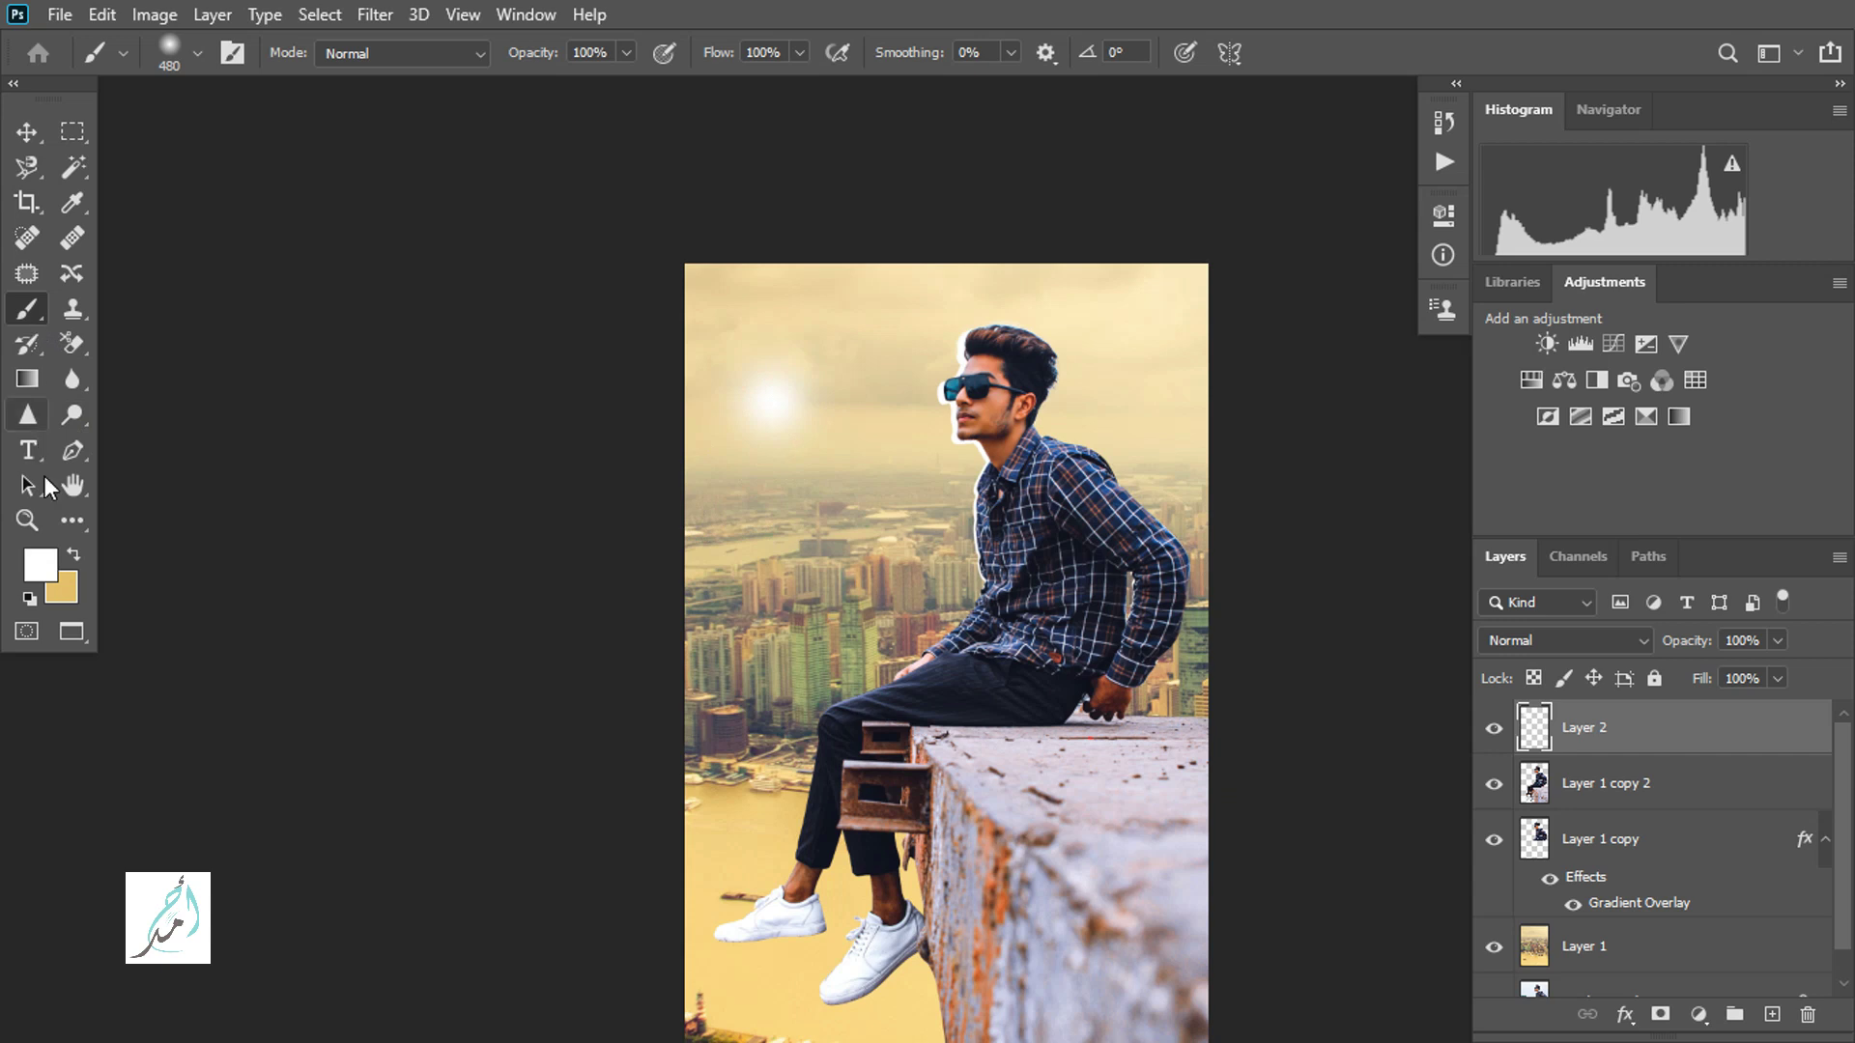
Set Layer 2 to Soft Light and paint gold over the white sky spot with the brush enlarged to 1300 px.
left_click(74, 555)
key("bracketright")
key("bracketright")
key("bracketright")
key("bracketright")
key("bracketright")
key("bracketright")
key("bracketright")
key("bracketright")
key("bracketright")
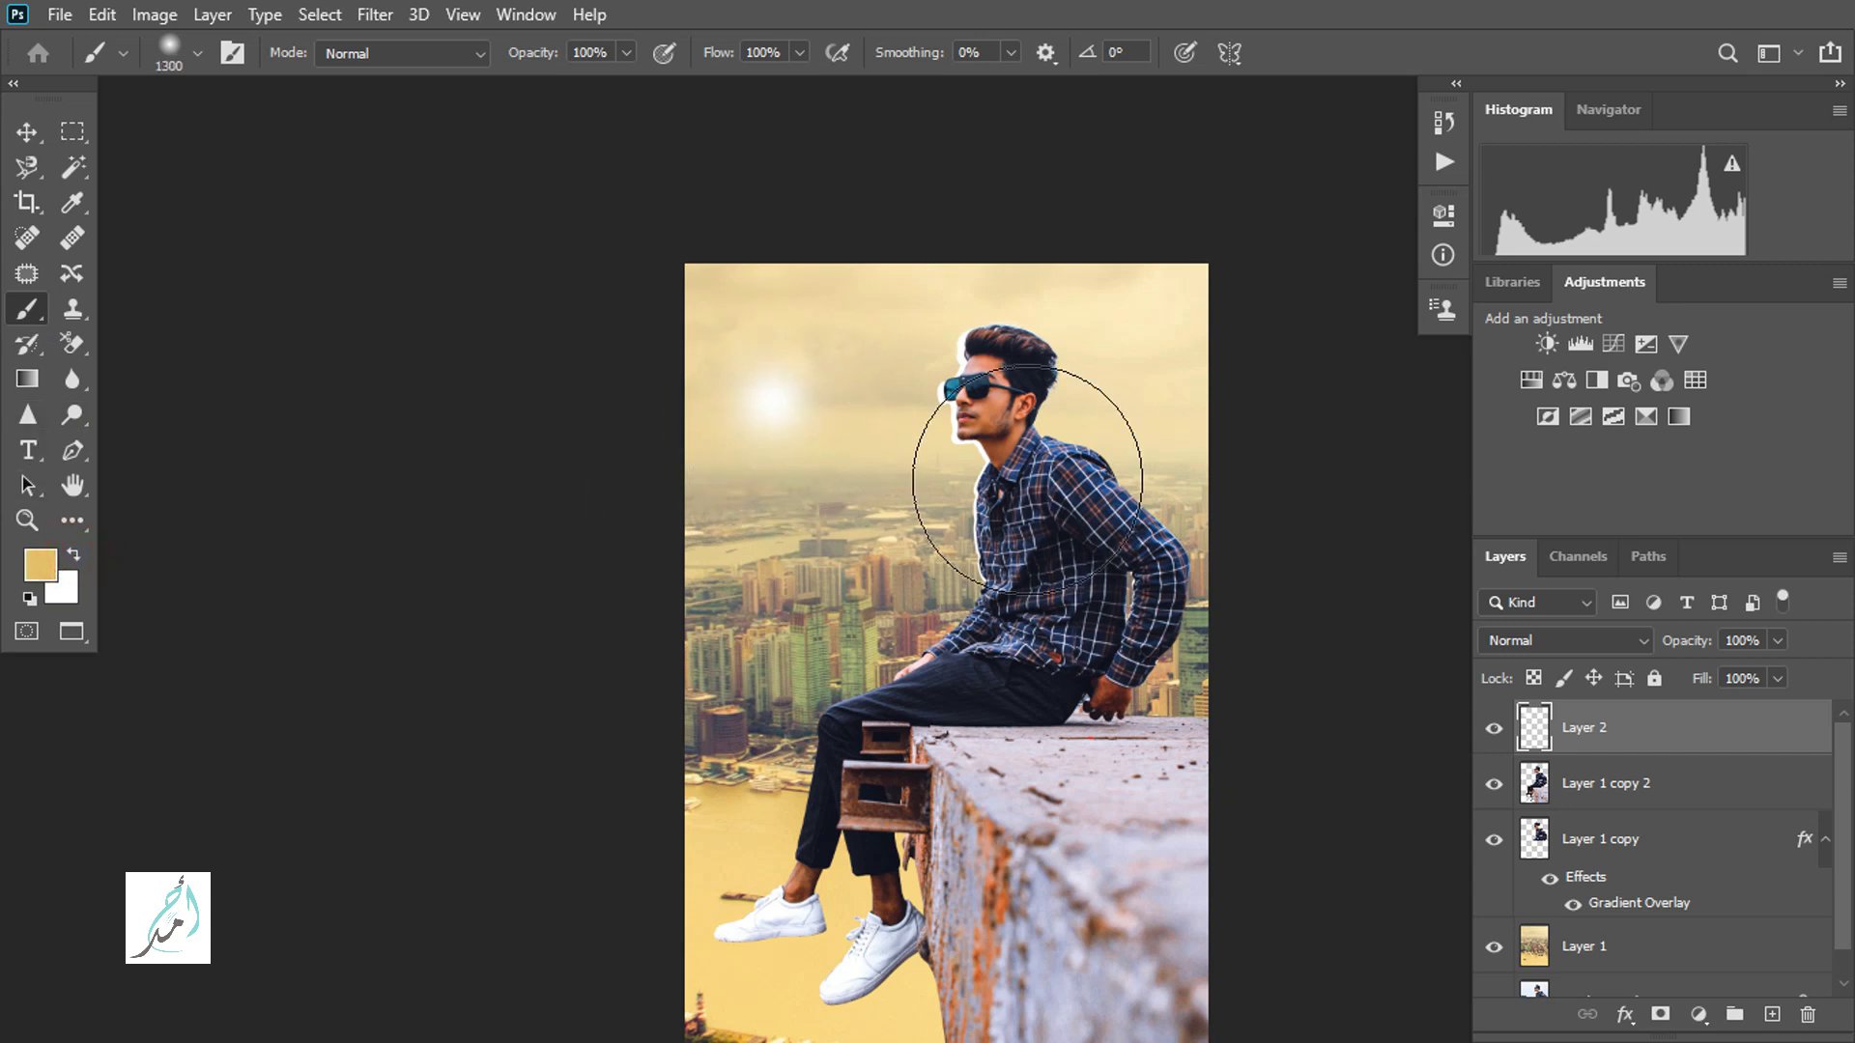
left_click(1513, 642)
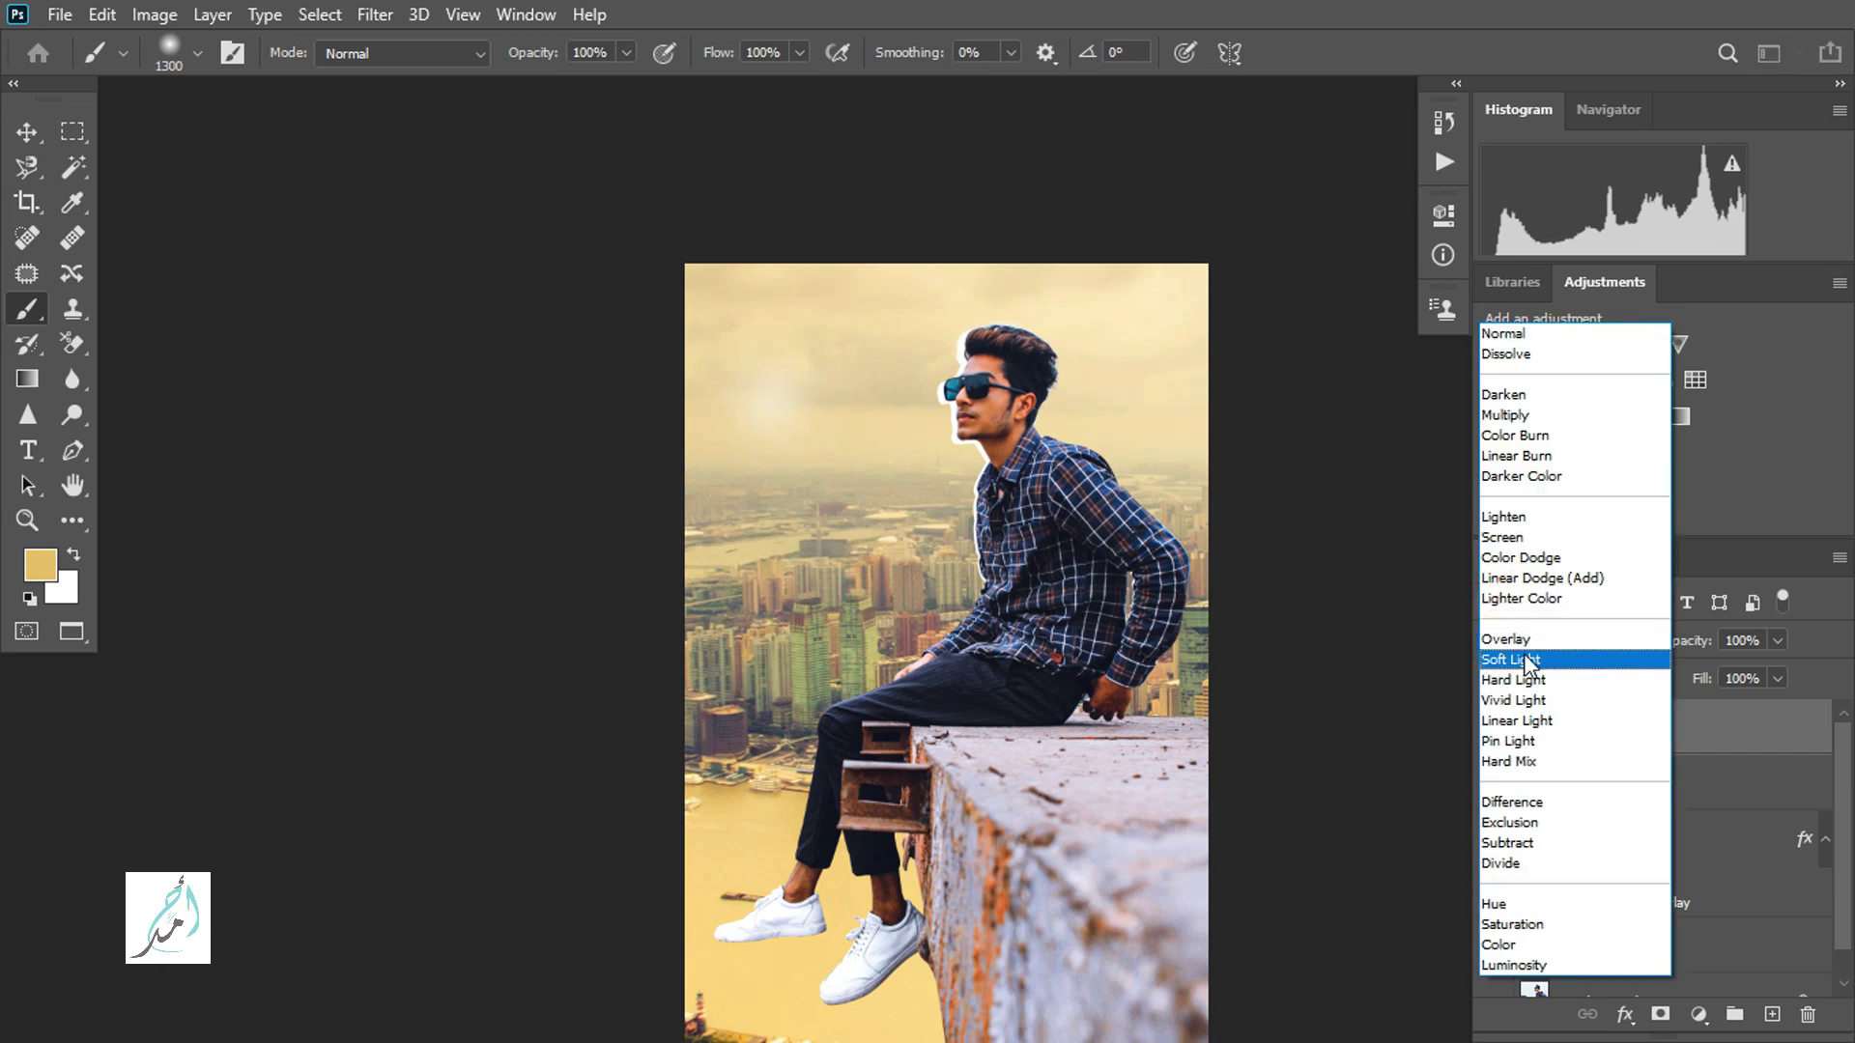
left_click(1525, 660)
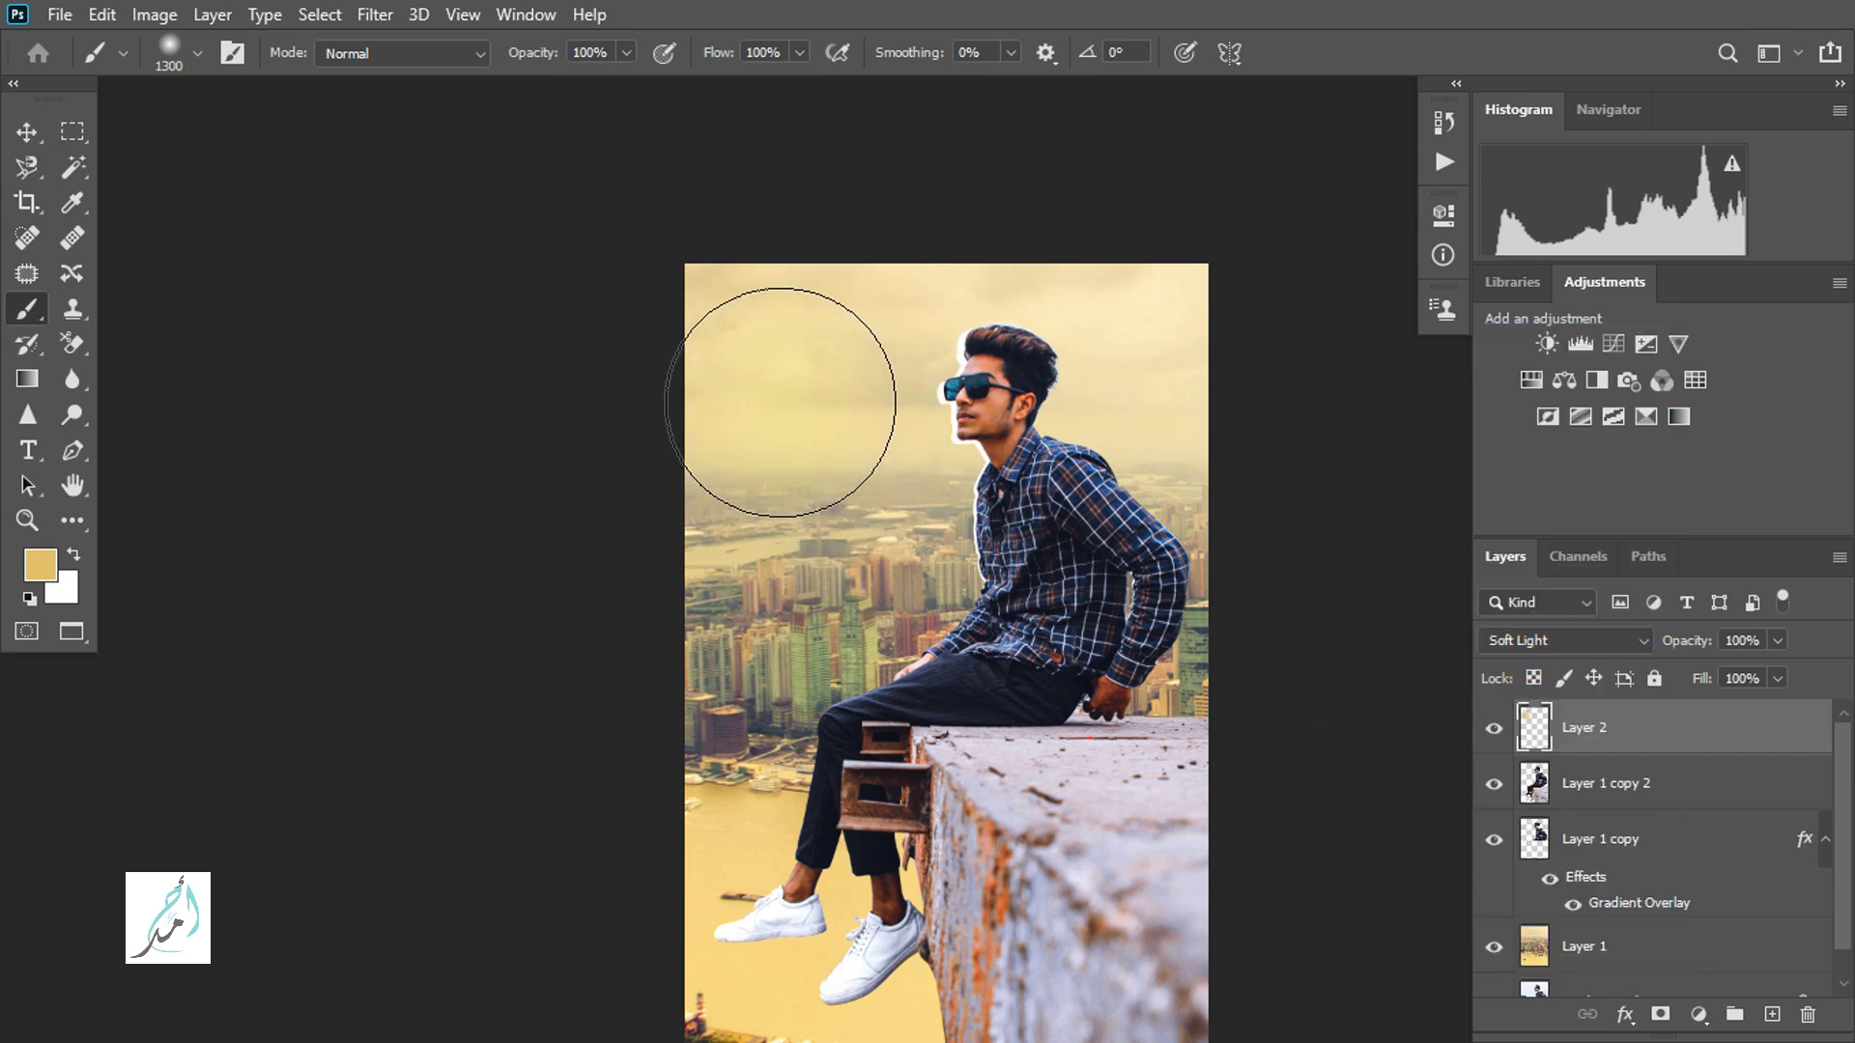
Enlarge the sky glow on Layer 2 proportionally to about 152.36% and reposition it with Free Transform.
key("ctrl+minus")
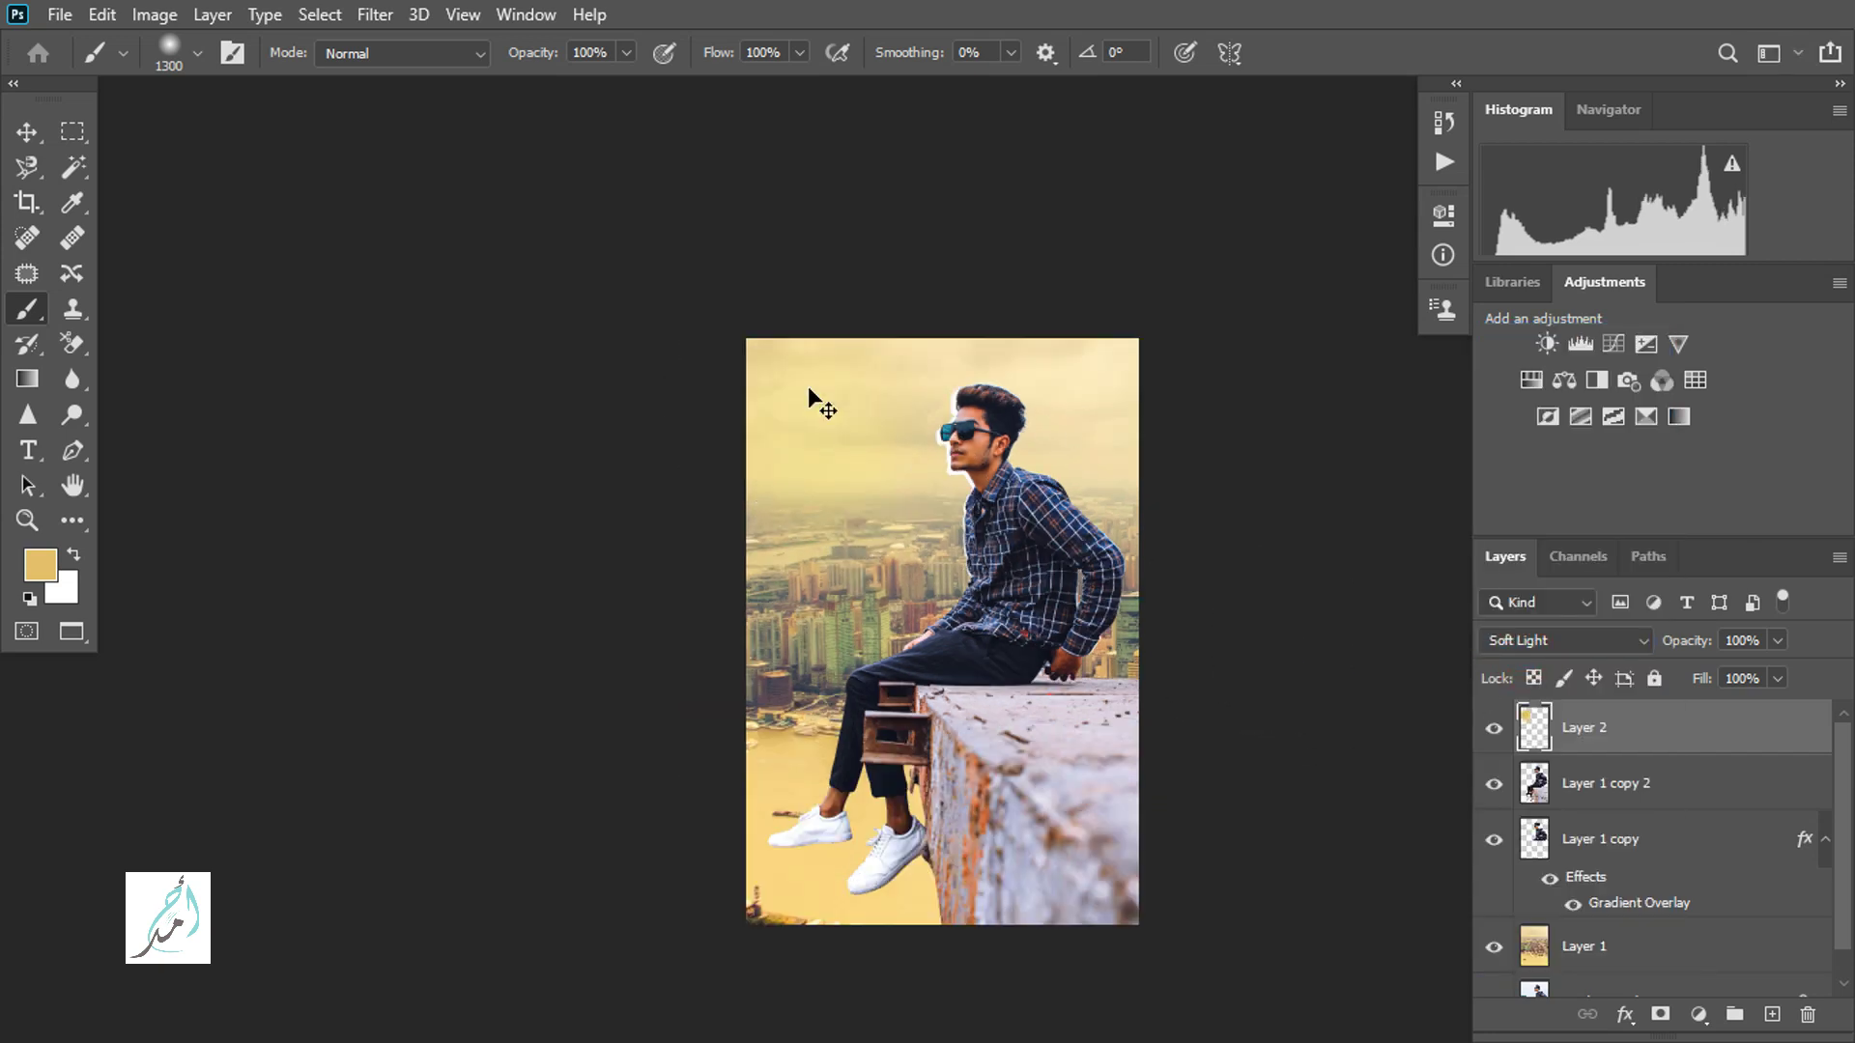
key("ctrl+t")
left_click_drag(1004, 618, 936, 587)
left_click_drag(1063, 677, 1098, 716)
key("b")
key("Return")
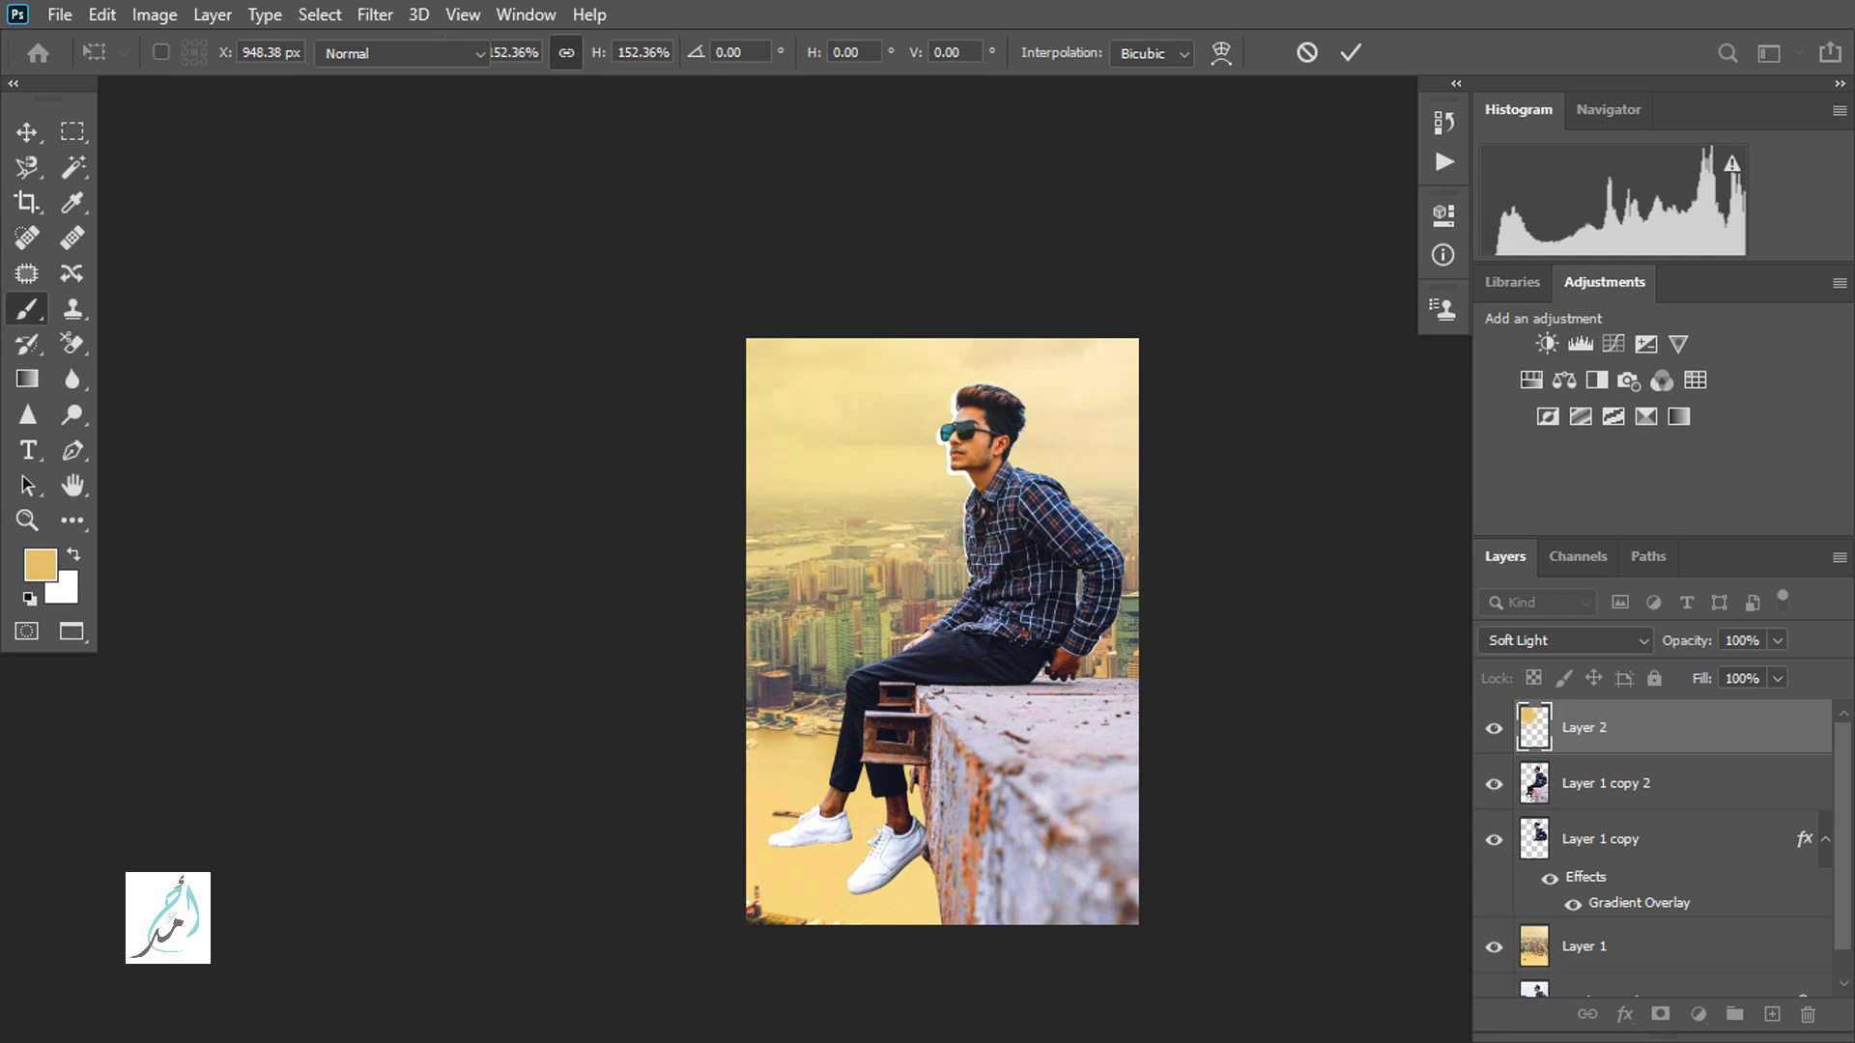
Compare the composite up close with the glow on Layer 2 hidden and shown.
key("ctrl+plus")
mouse_move(982, 441)
left_mouse_down()
mouse_move(1005, 475)
mouse_move(1107, 526)
left_mouse_up()
key("ctrl+plus")
left_click(1493, 726)
left_click(1493, 726)
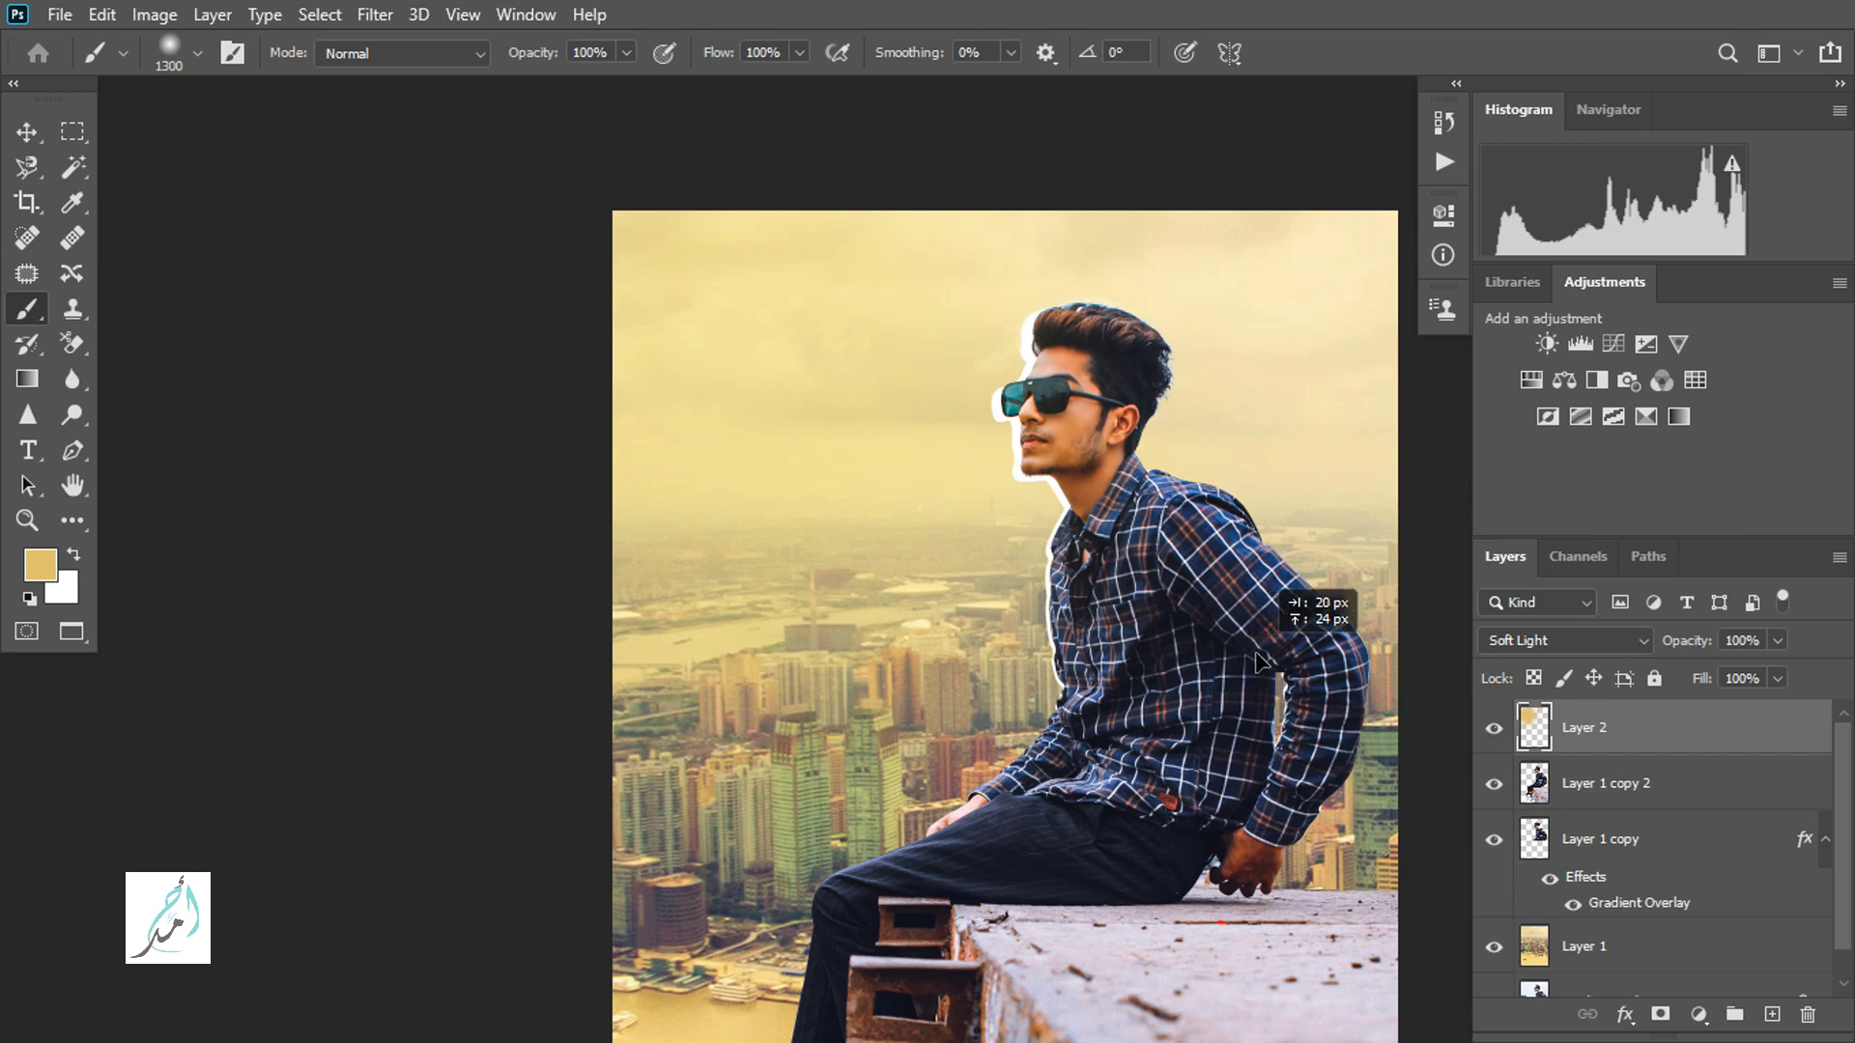
Add a new layer above Layer 1 copy 2 and clip it to that layer.
left_click(1494, 731)
left_click(1494, 730)
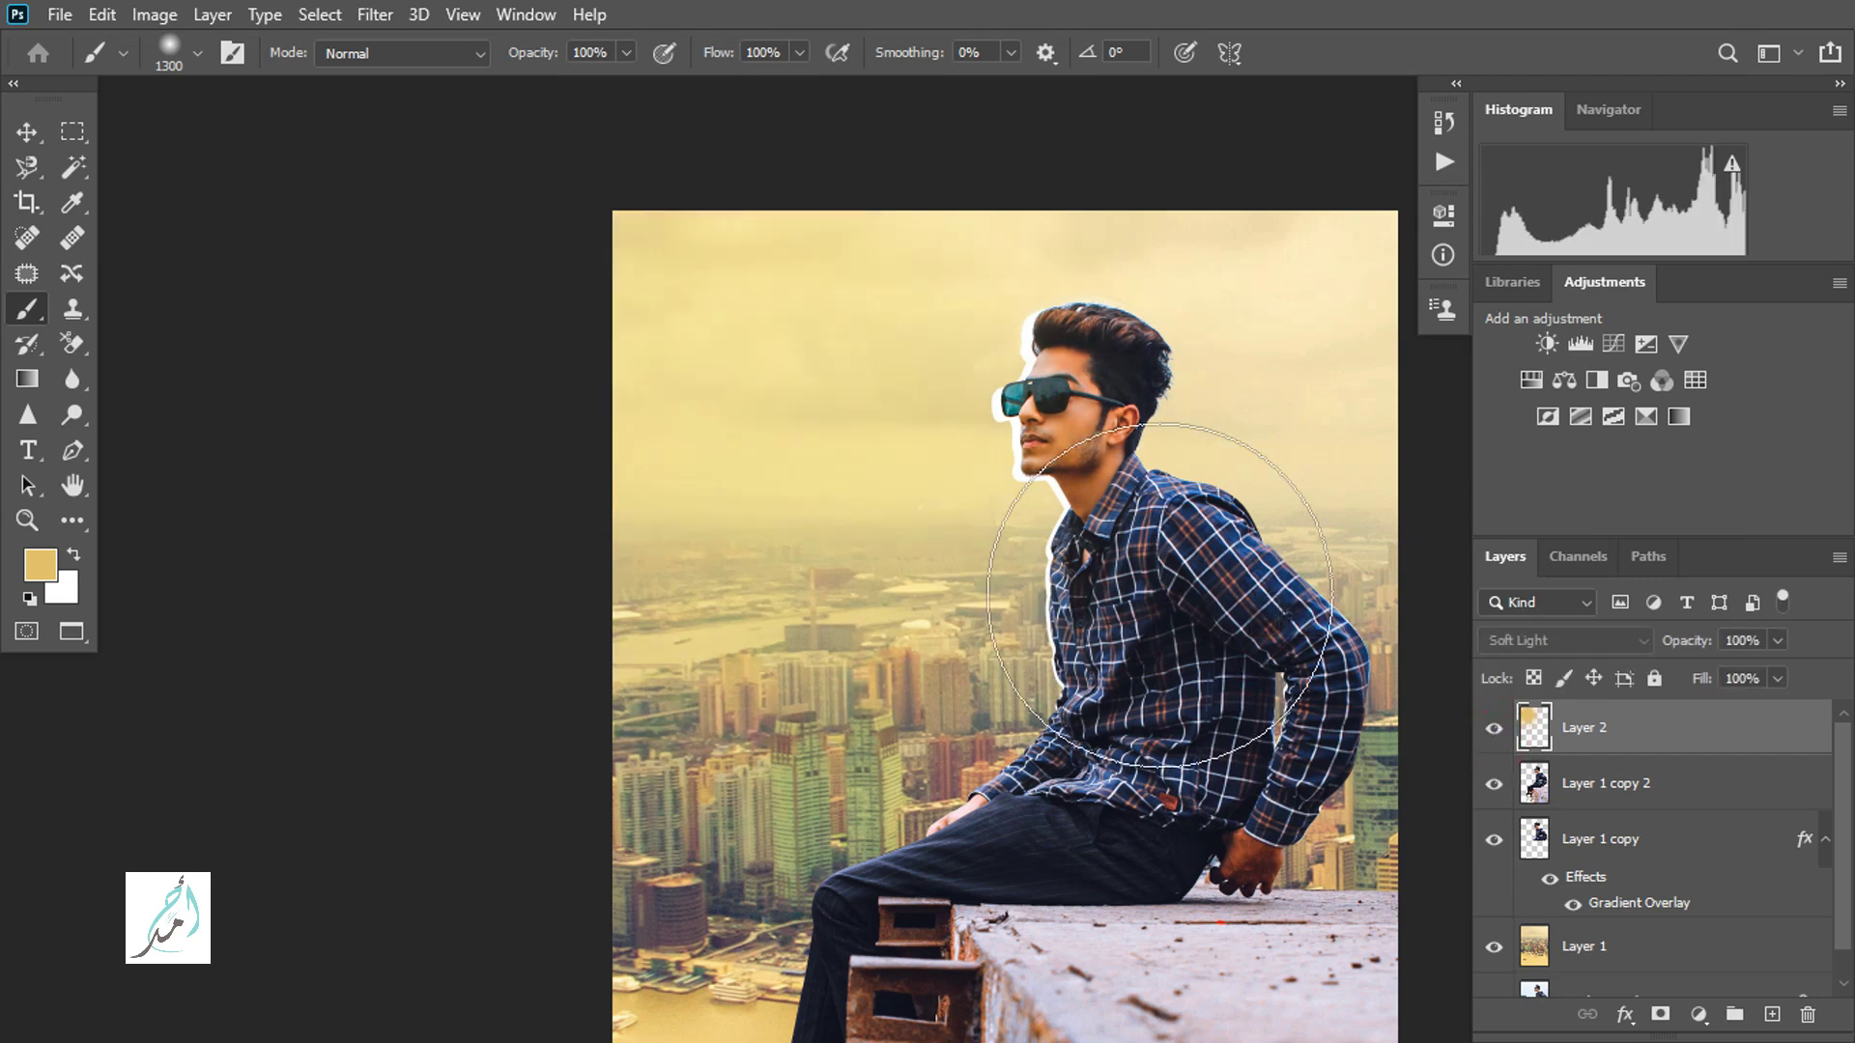
key("ctrl+minus")
left_click_drag(1133, 754, 1157, 711)
left_click(1615, 783)
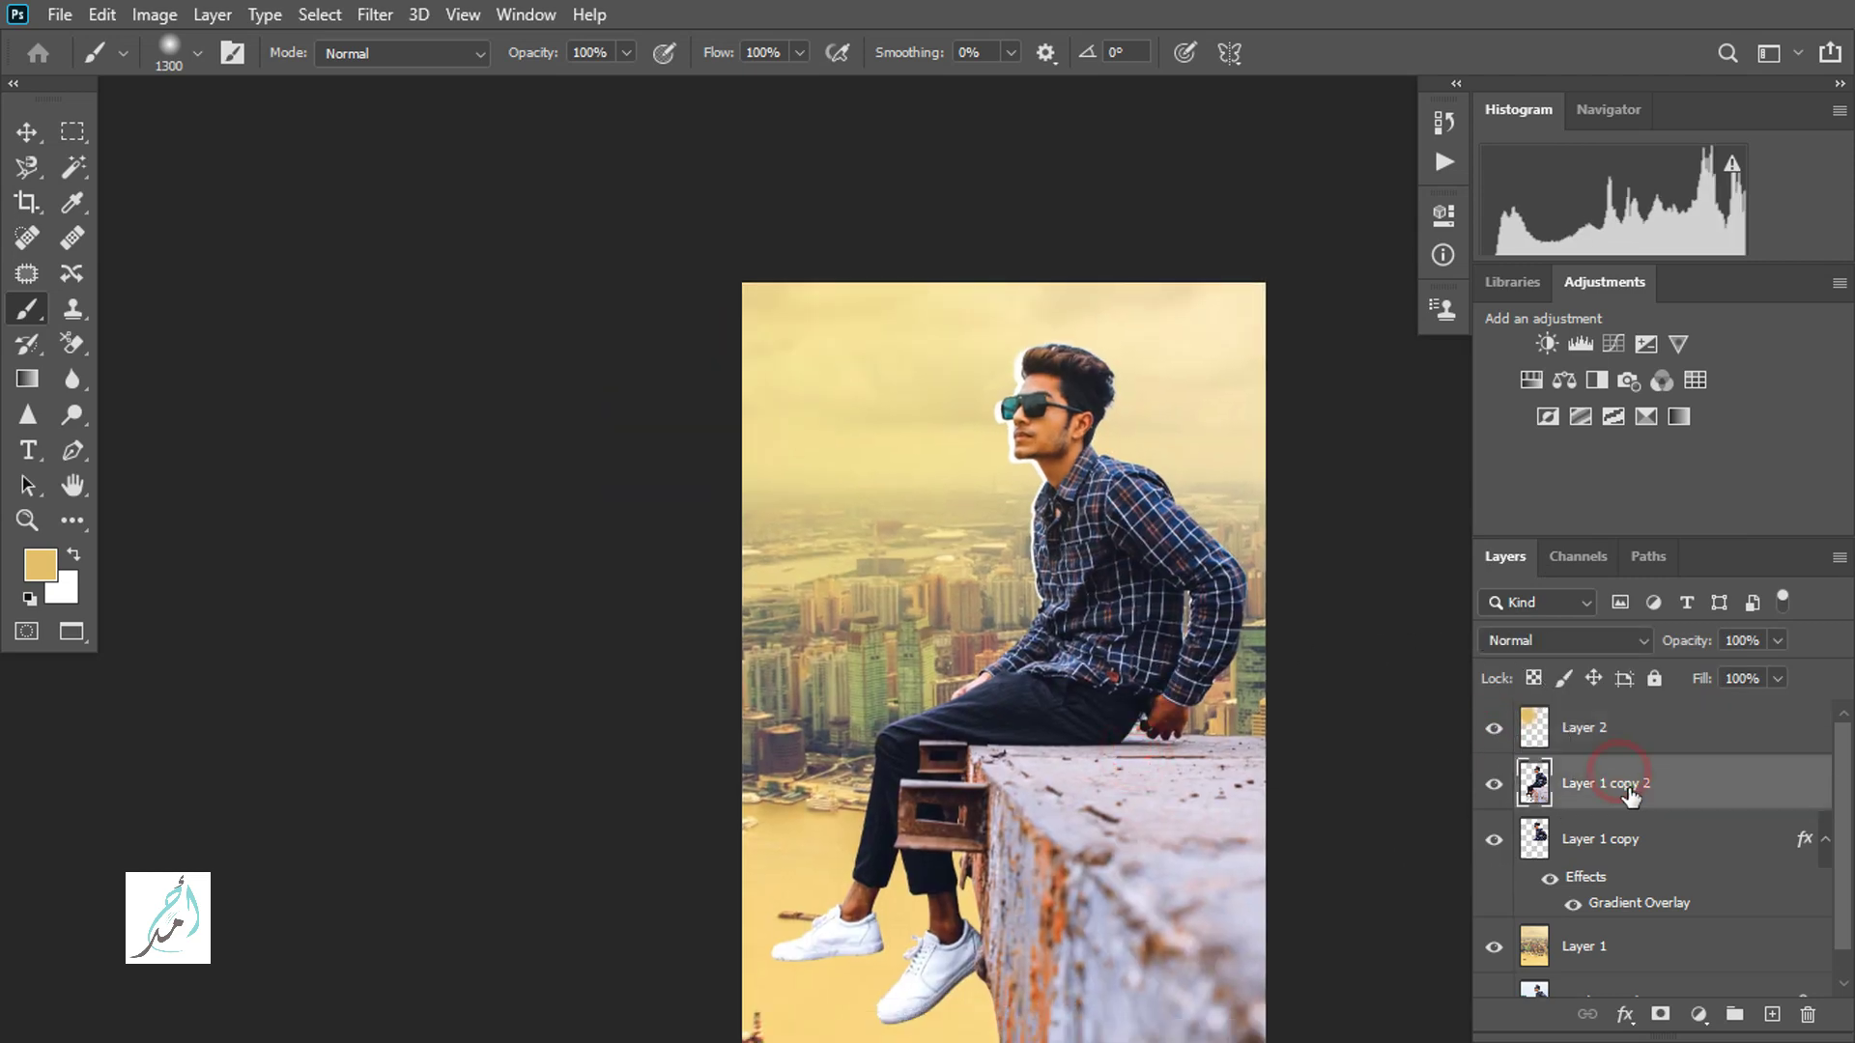
left_click(1773, 1017)
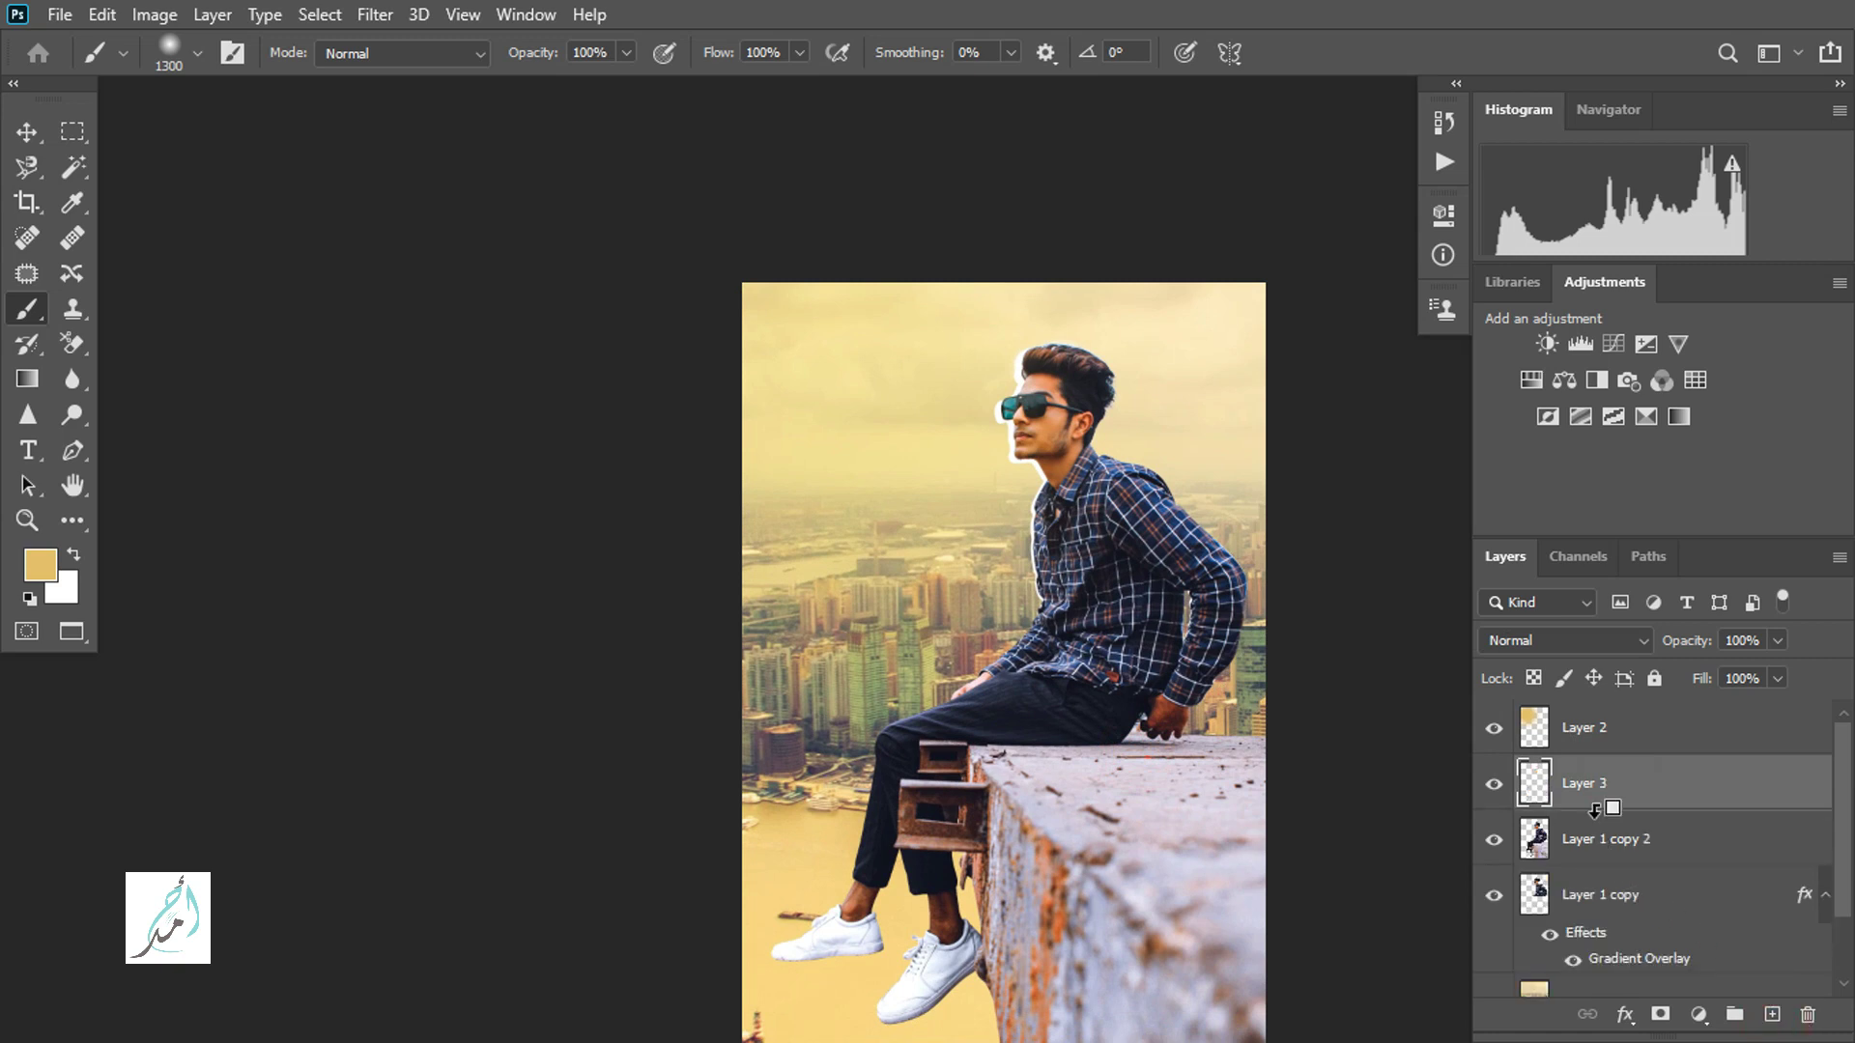
left_click(1594, 807, "alt")
Dab gold over the man's lower leg on Layer 3 with the 1300 px soft brush and set the layer to Soft Light.
scroll(819, 662, "up", 2)
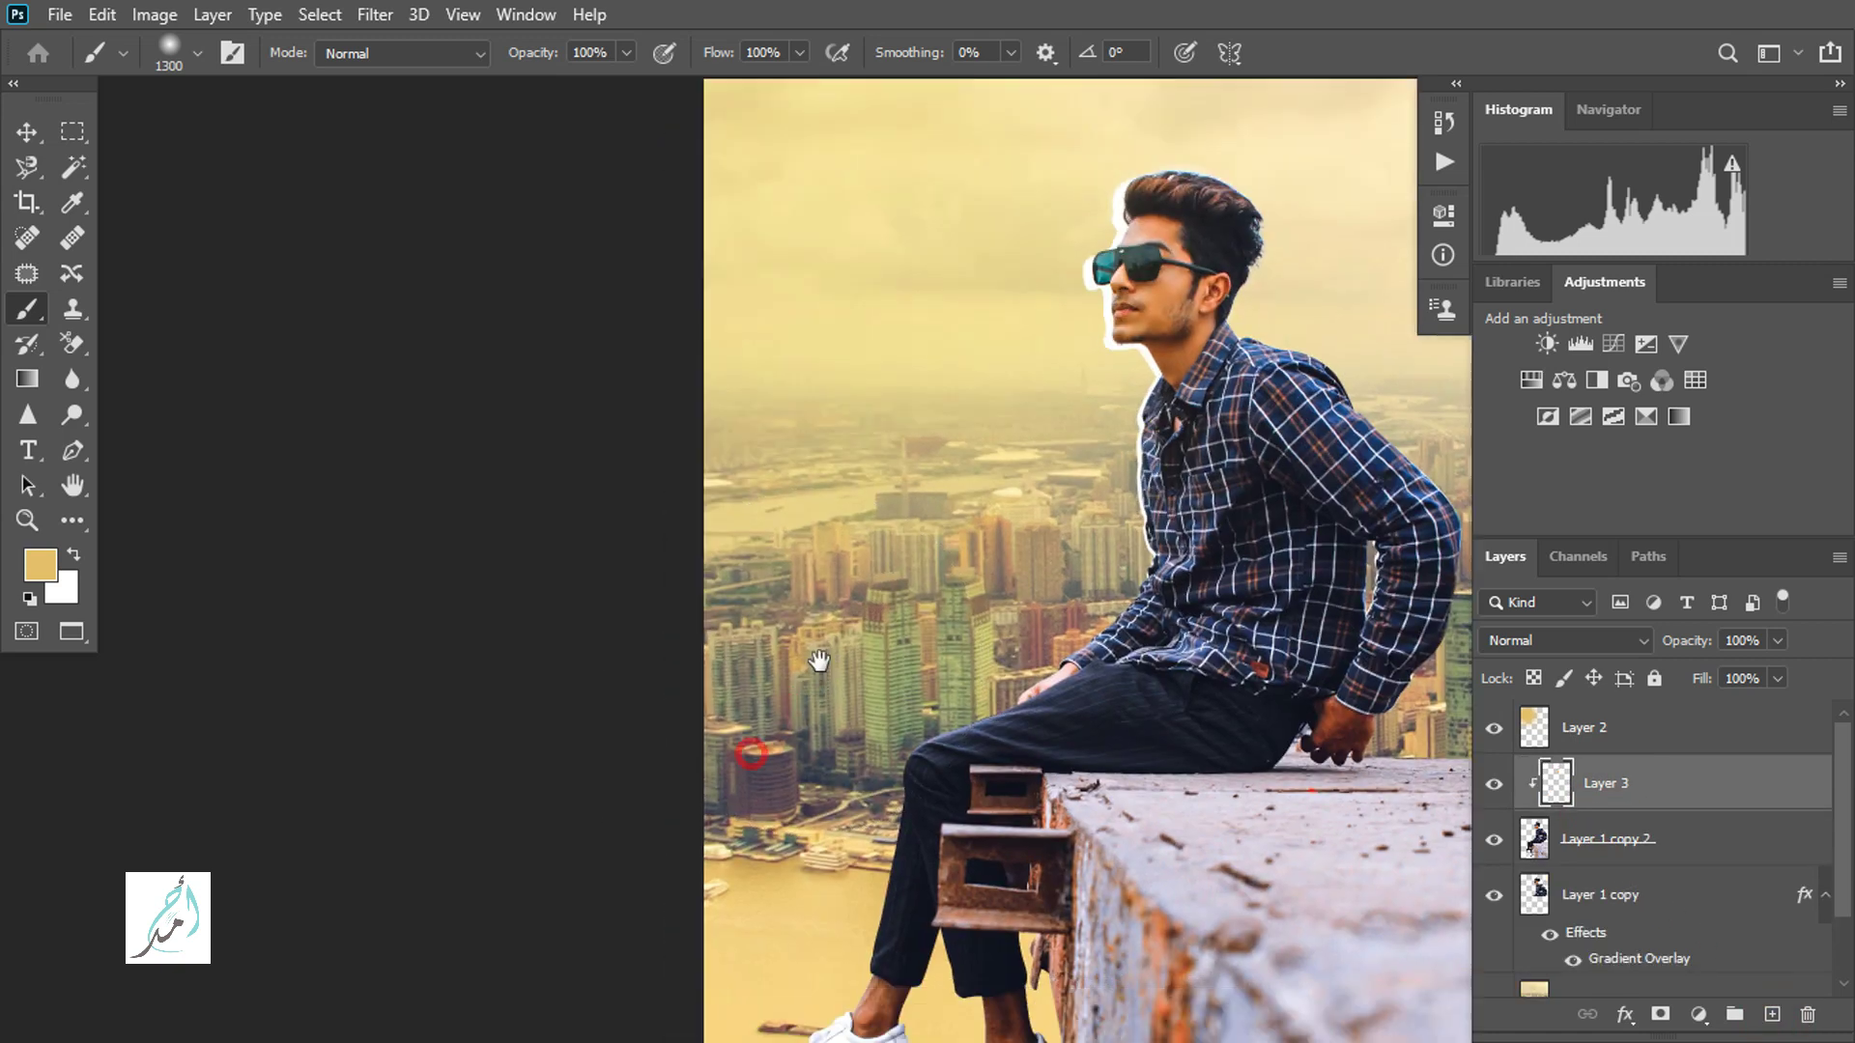
left_click_drag(819, 661, 836, 627)
left_click_drag(831, 783, 840, 741)
left_click(829, 785)
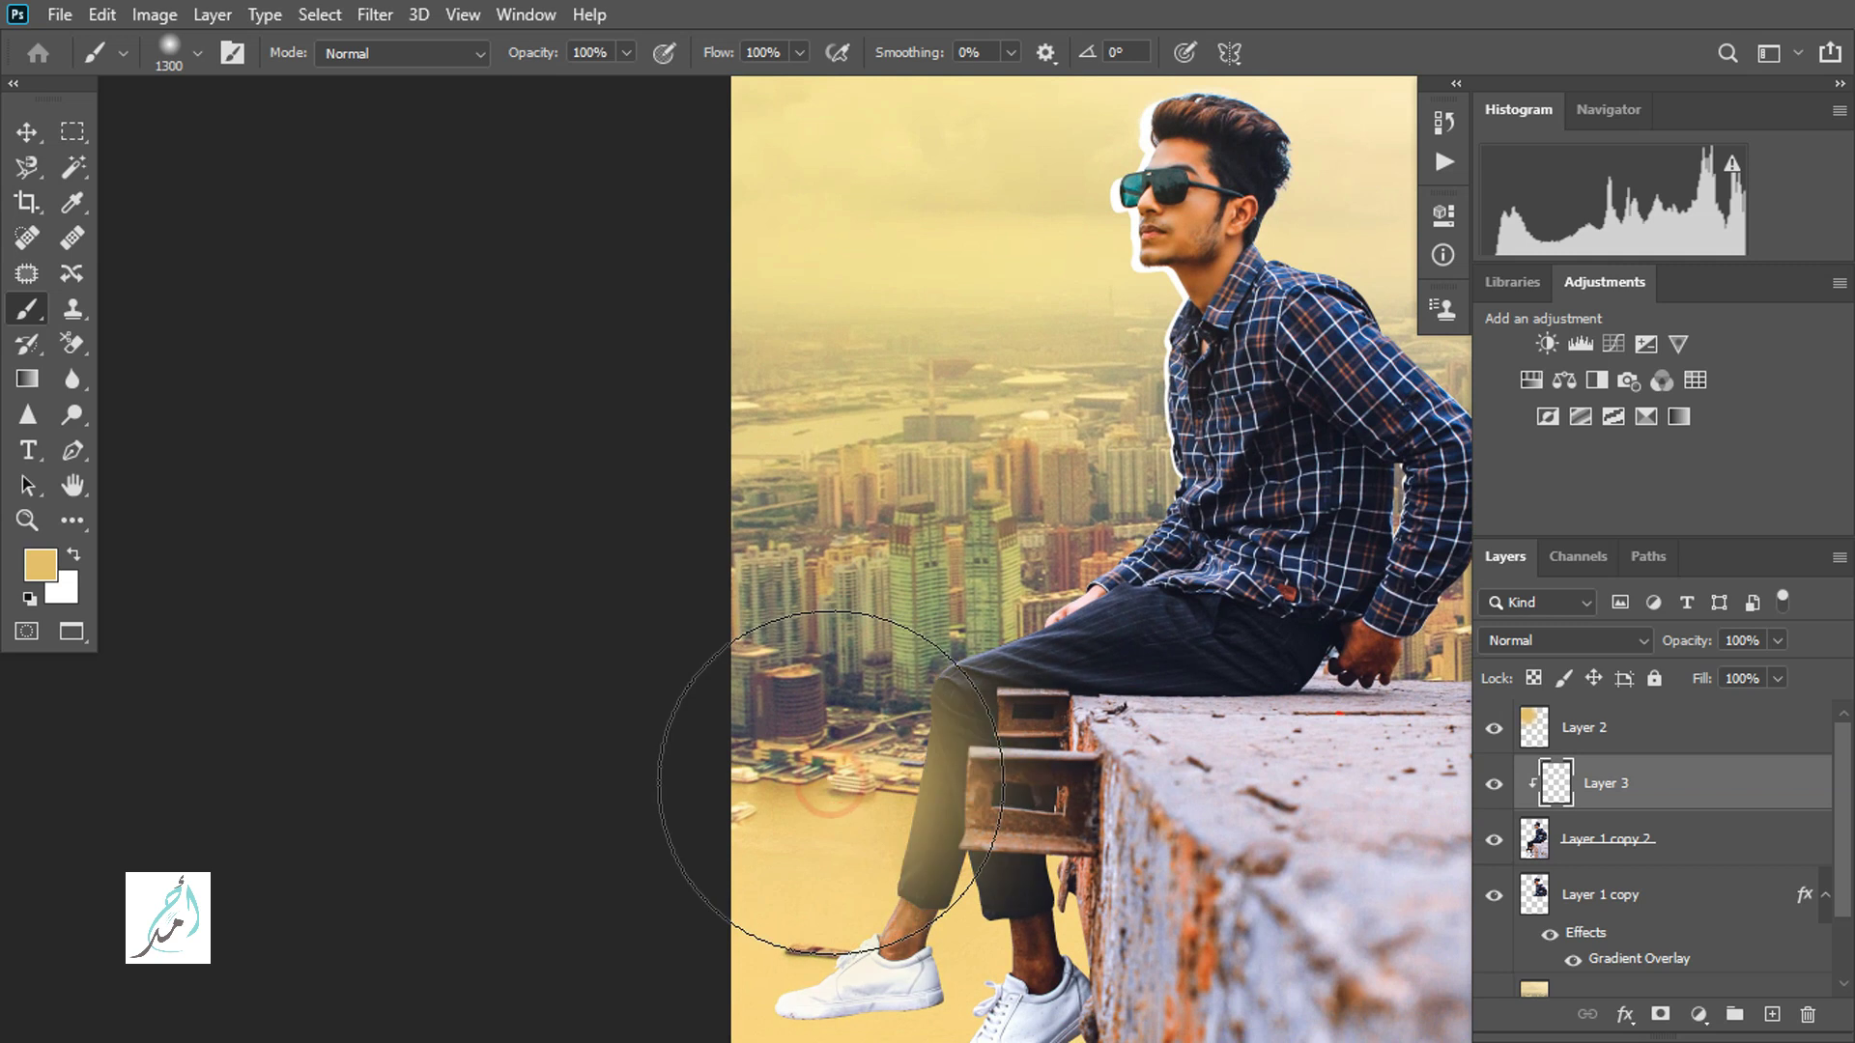
left_click(1552, 640)
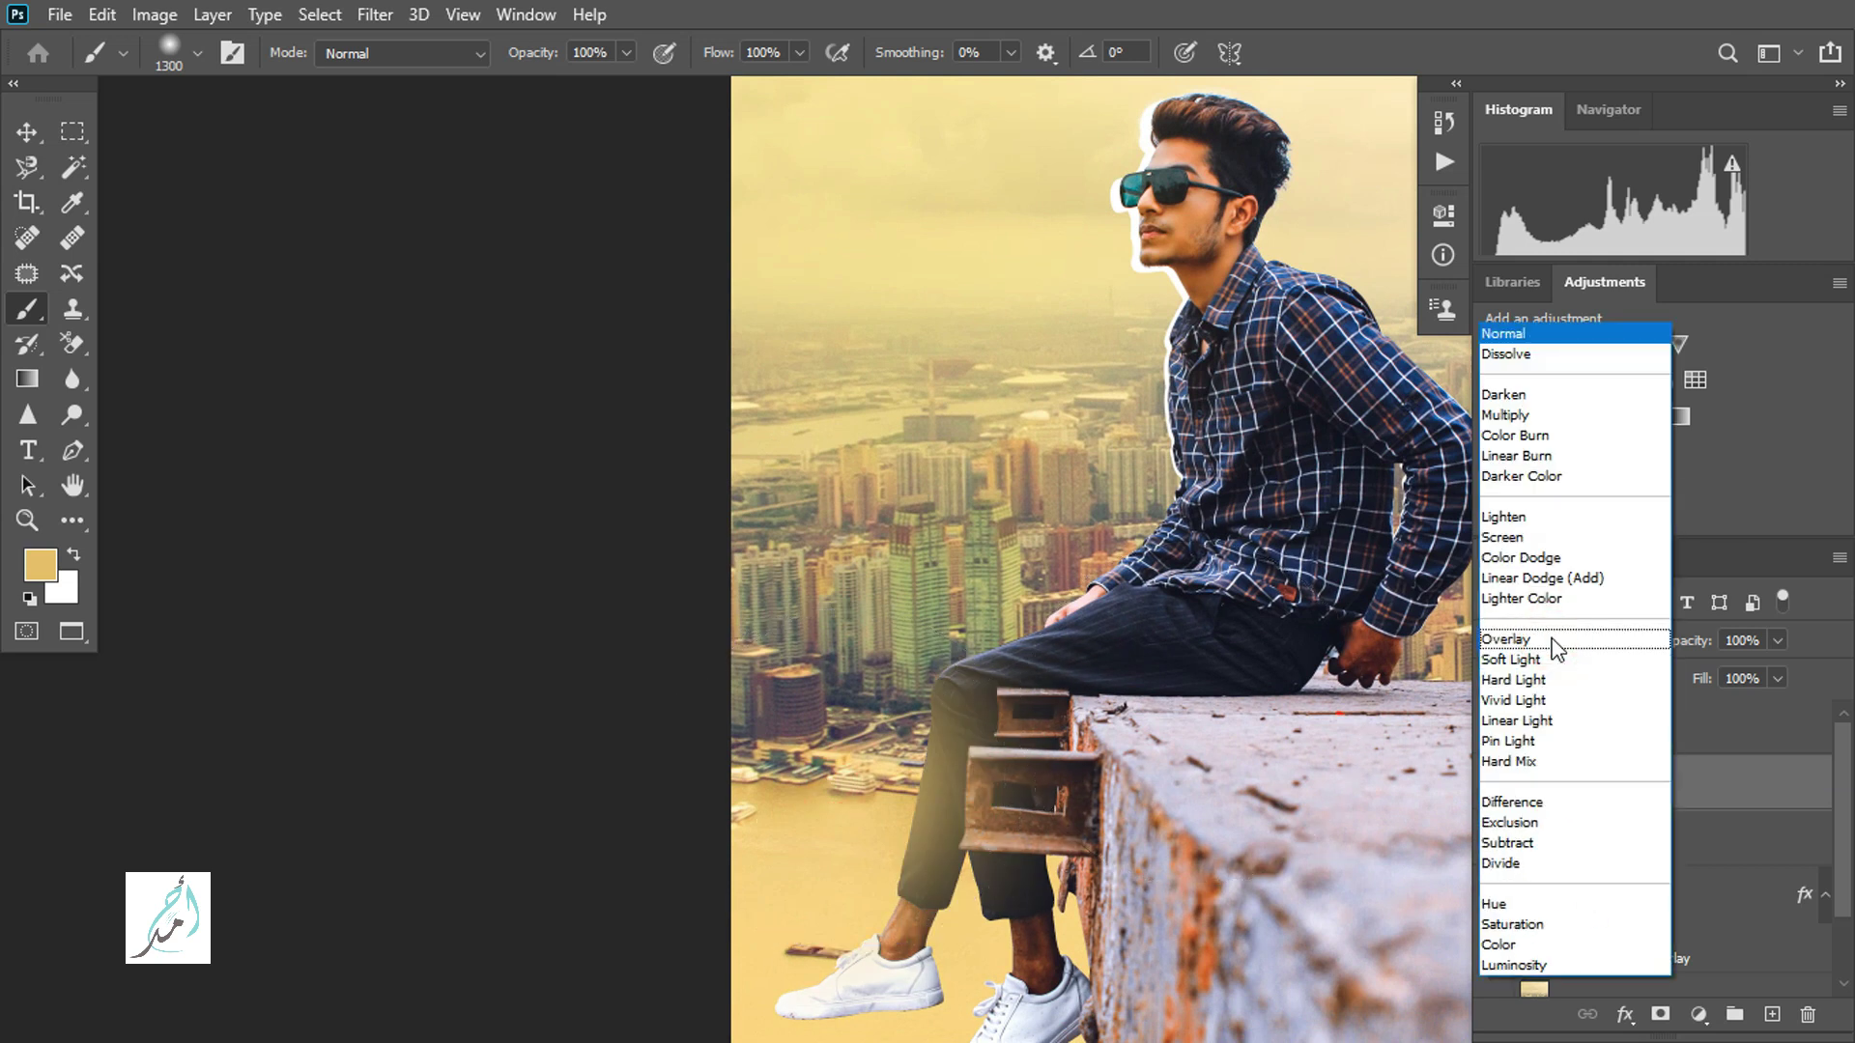
left_click(1503, 661)
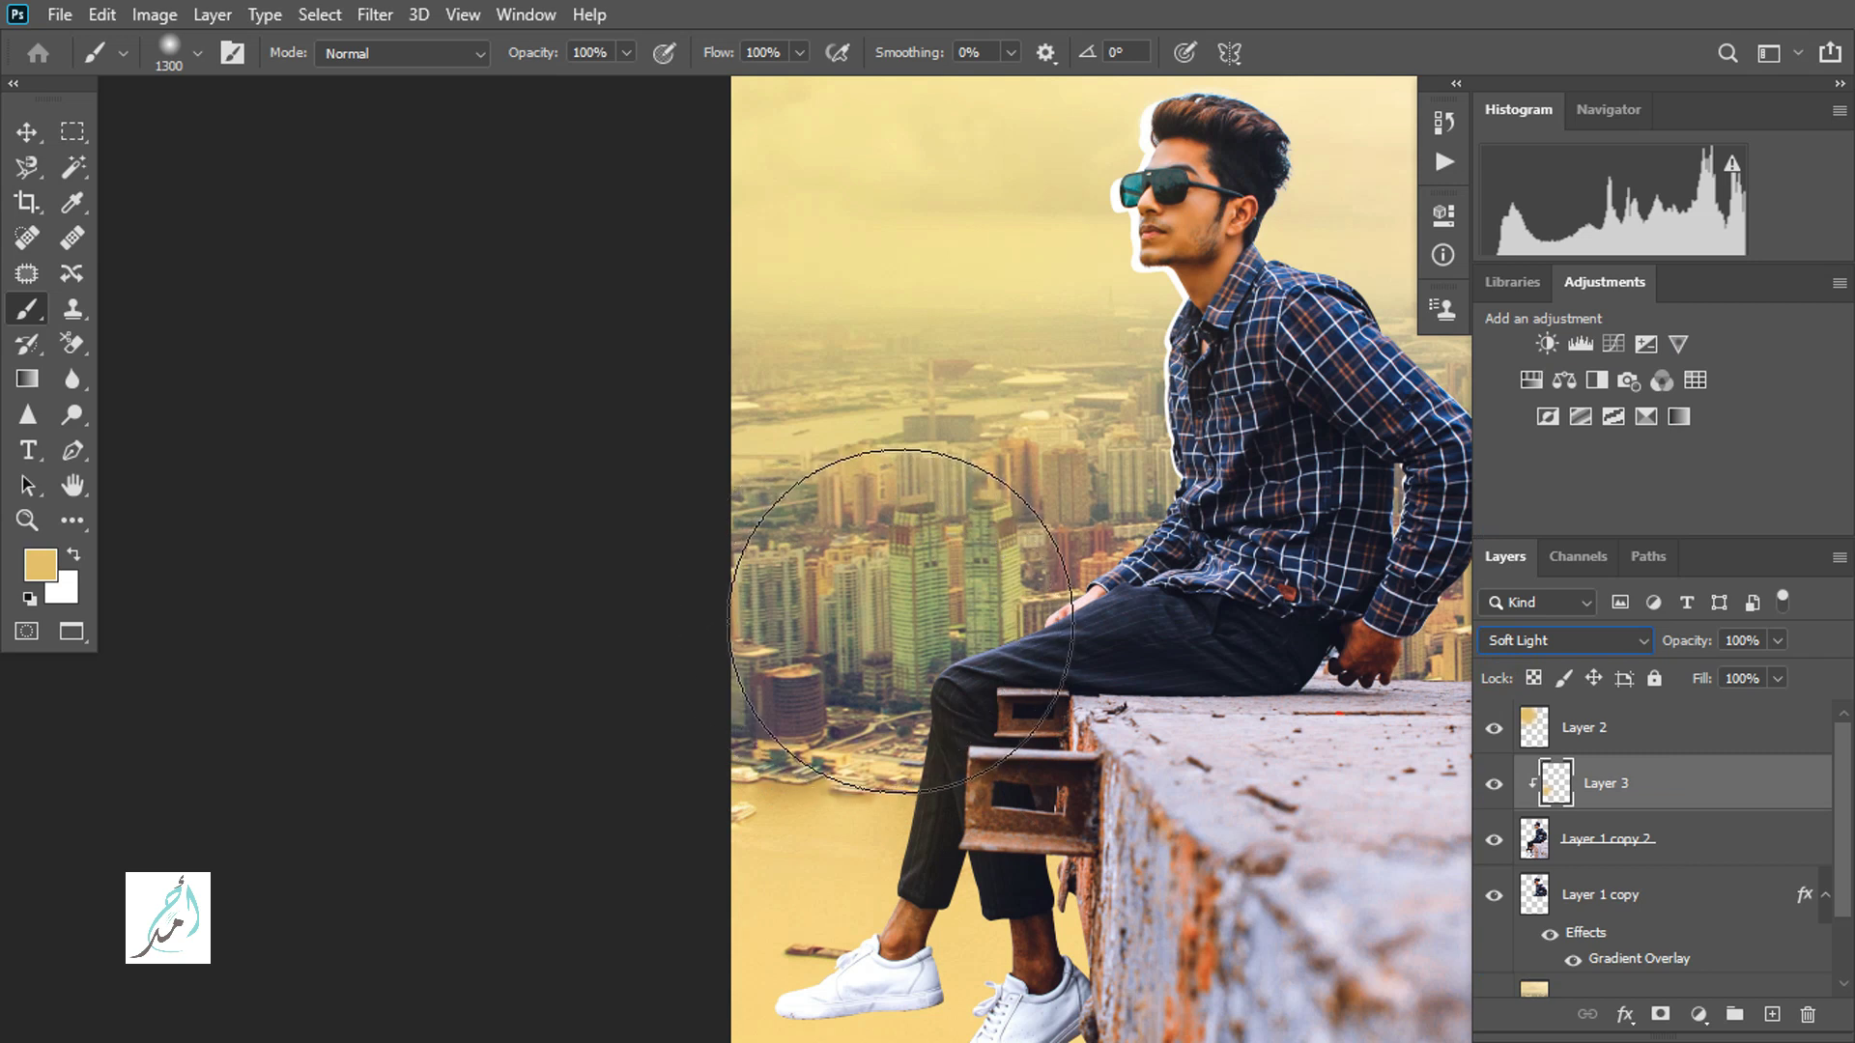
Reduce the brush size to 369 px and paint gold light along the edges of the man's trousers on Layer 3.
right_click(1053, 633)
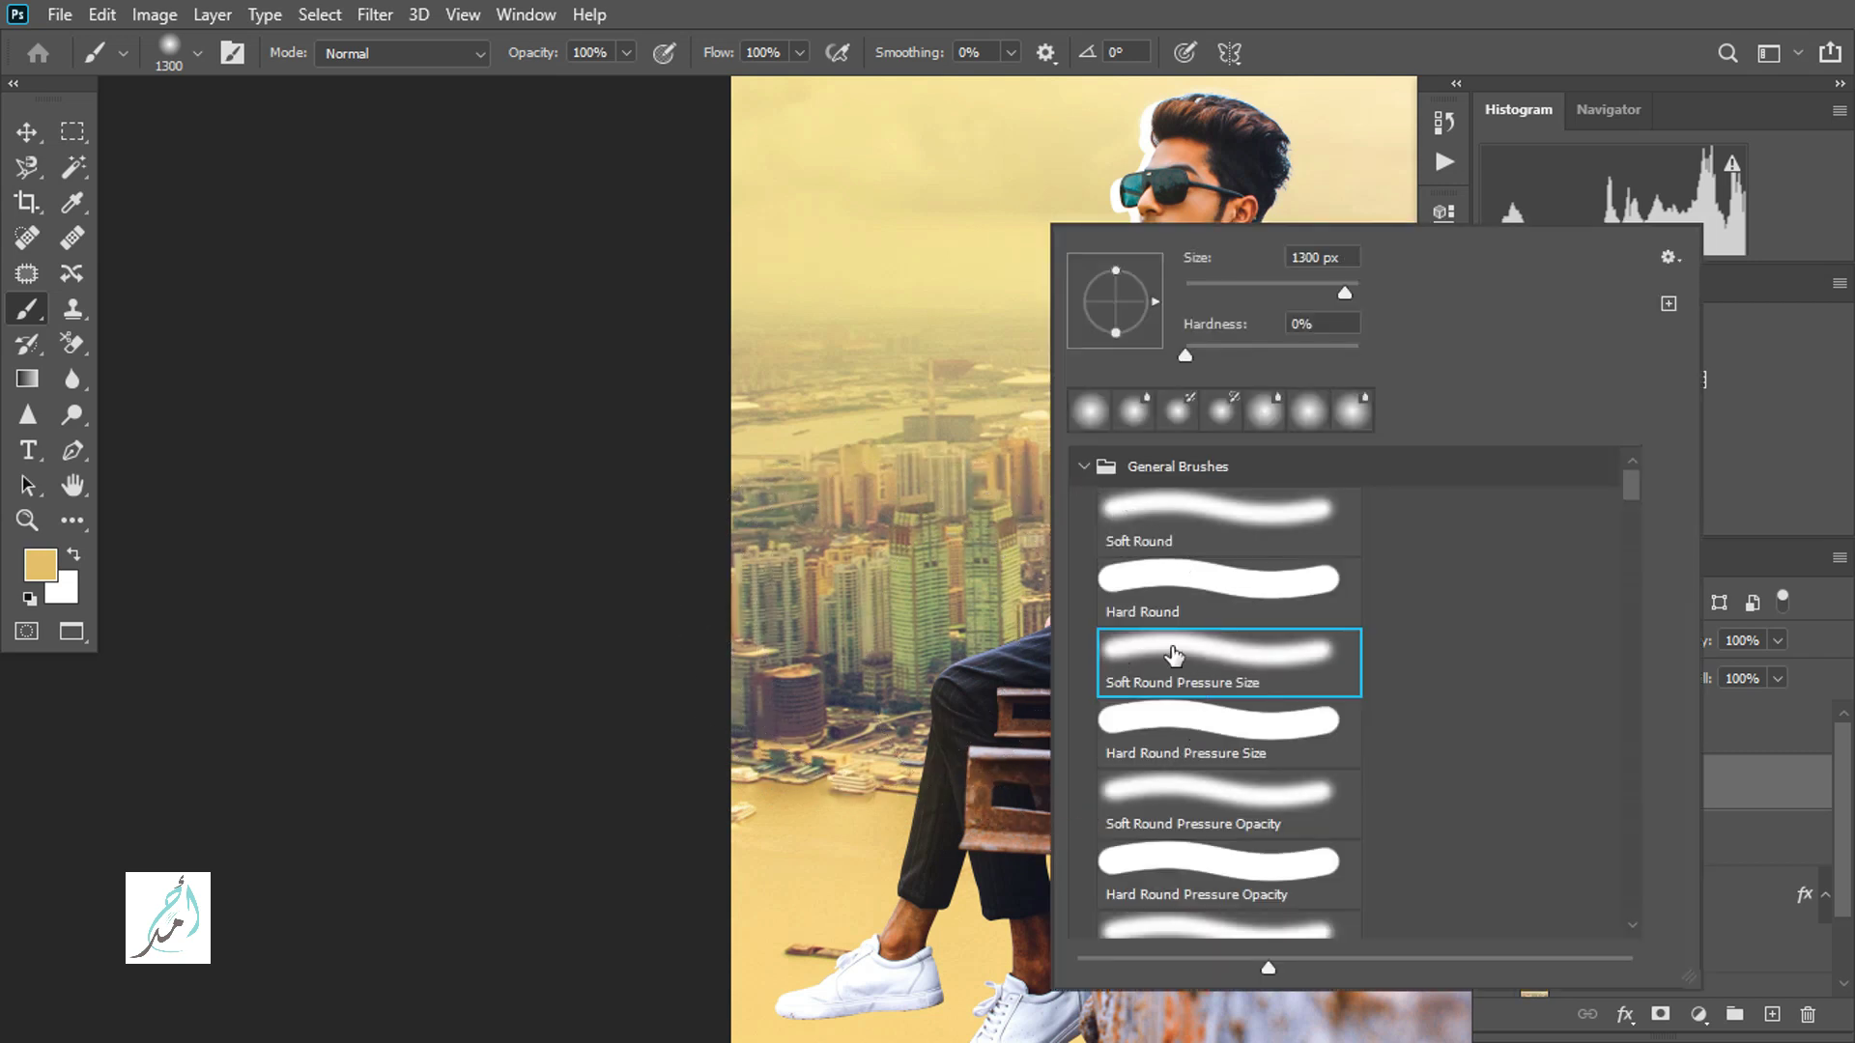
left_click_drag(1314, 293, 1331, 288)
key("Return")
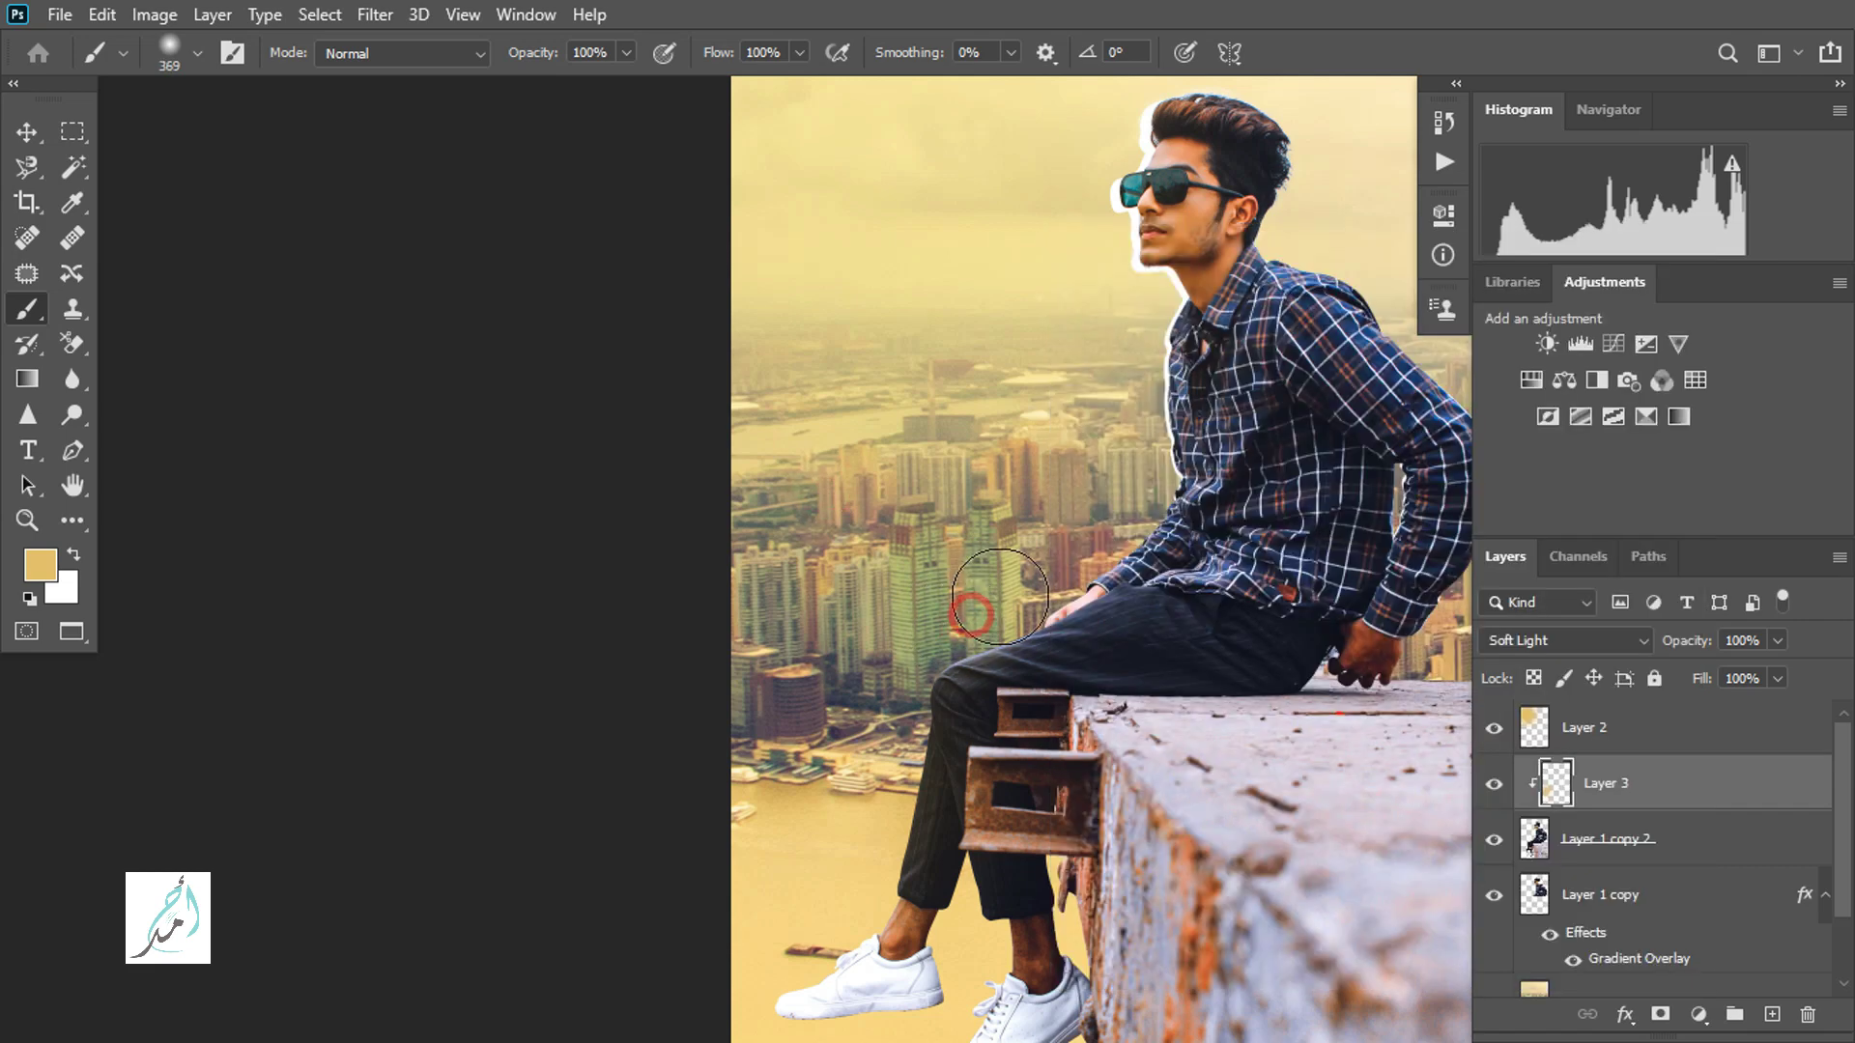
left_click_drag(928, 628, 969, 503)
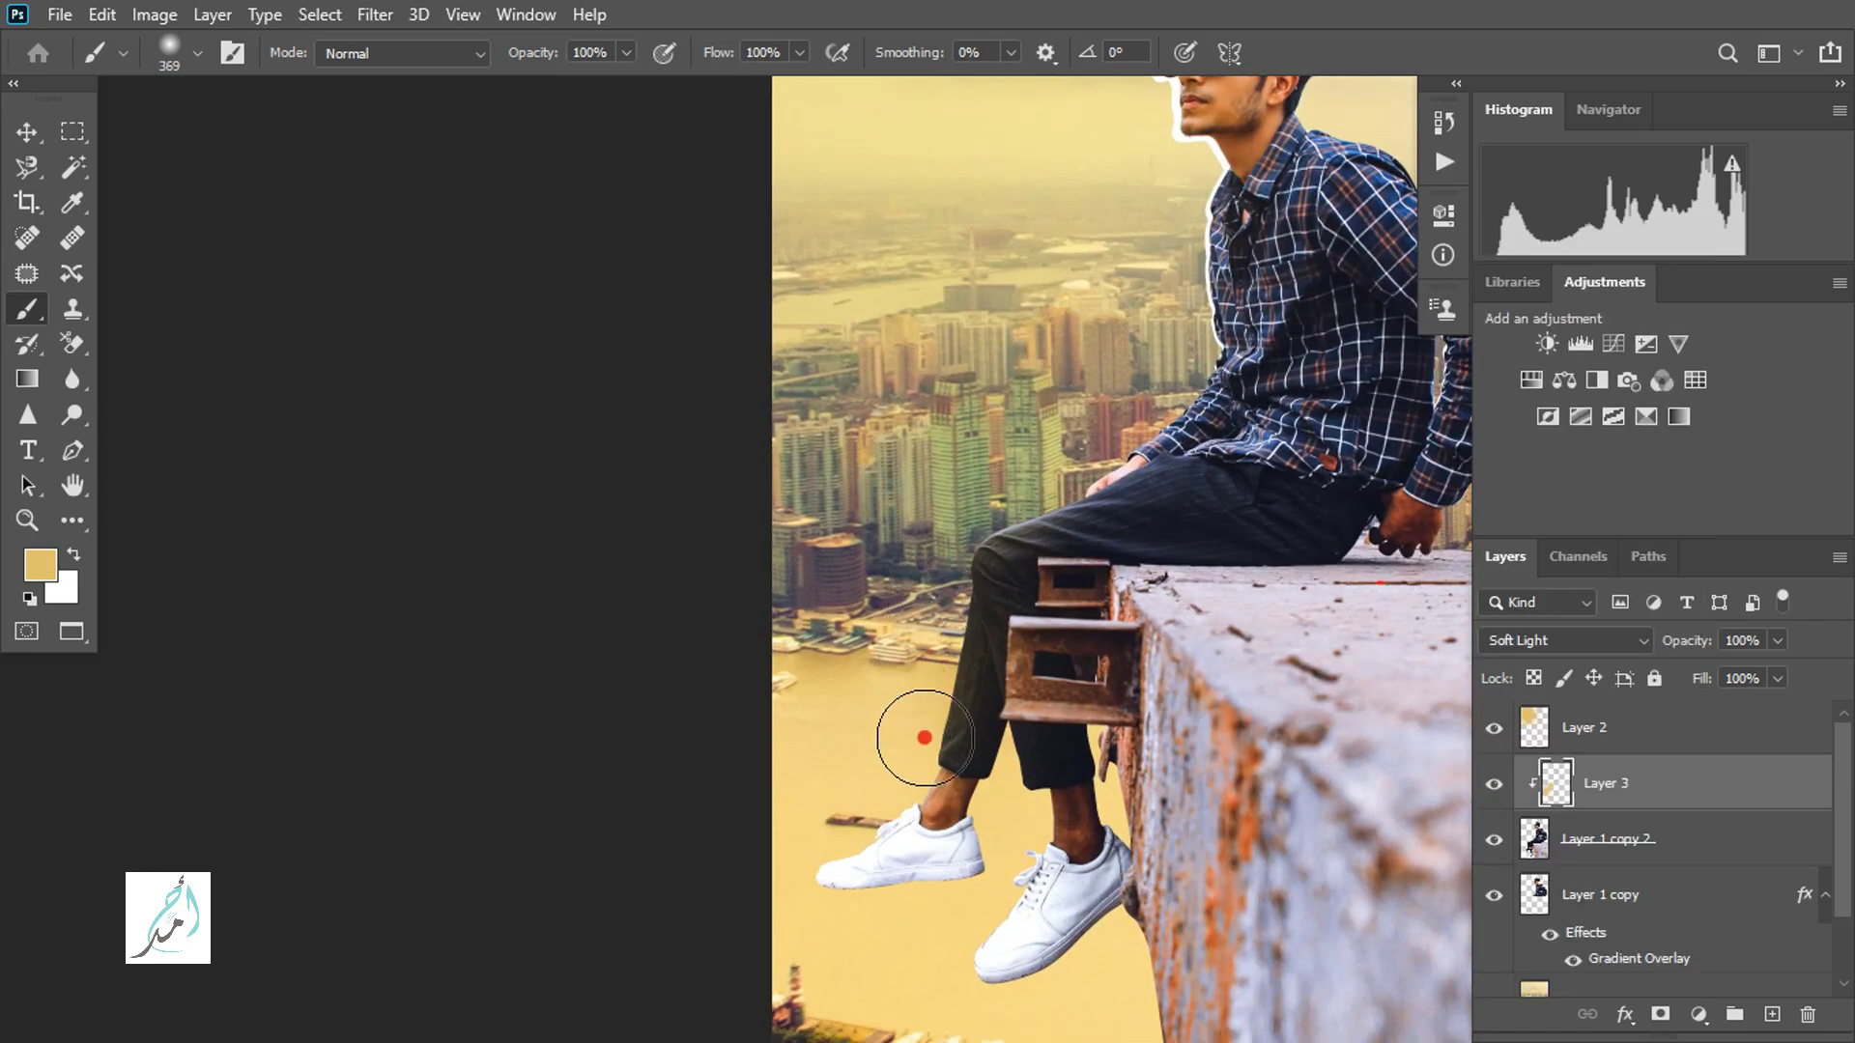
left_click(1009, 760)
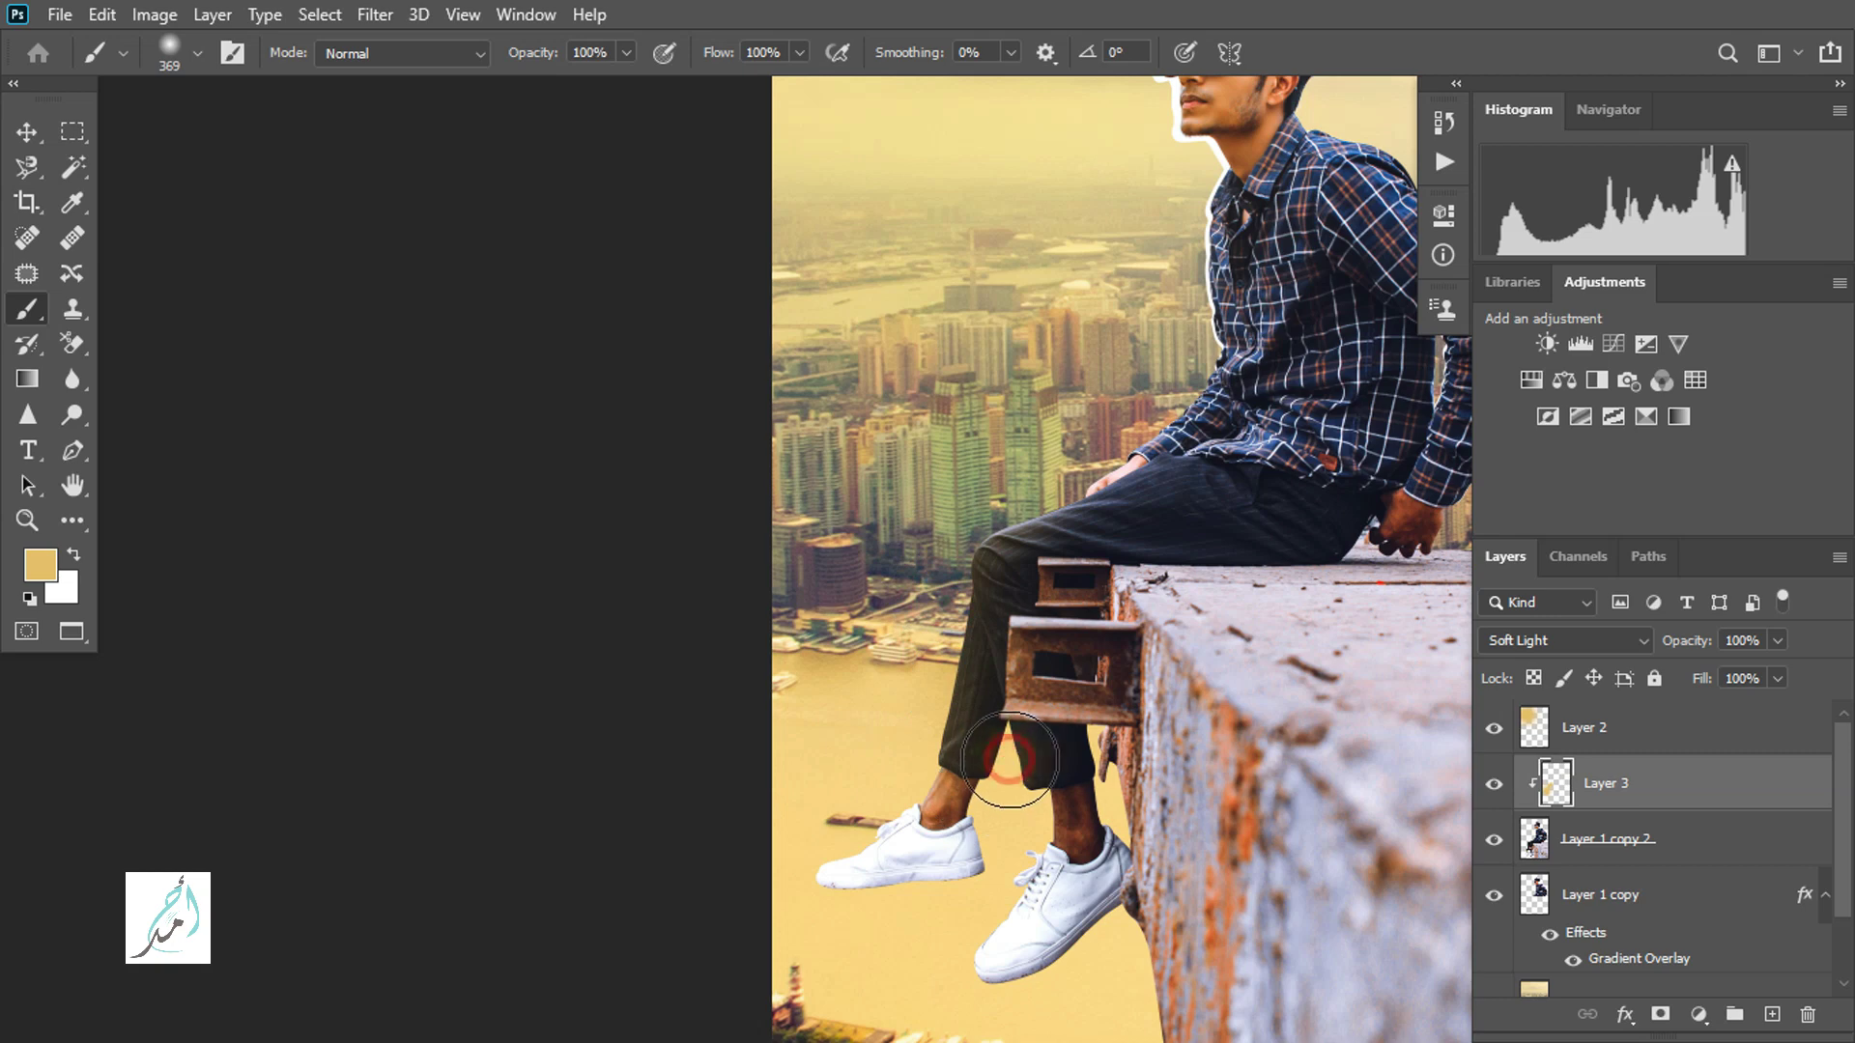
left_click_drag(1050, 571, 856, 774)
left_click(851, 690)
left_click_drag(802, 526, 836, 682)
Add a Gradient Map adjustment above Layer 2 and set its blend mode to Soft Light.
key("ctrl+minus")
left_click_drag(1157, 797, 1215, 699)
left_click(1493, 731)
left_click(1491, 732)
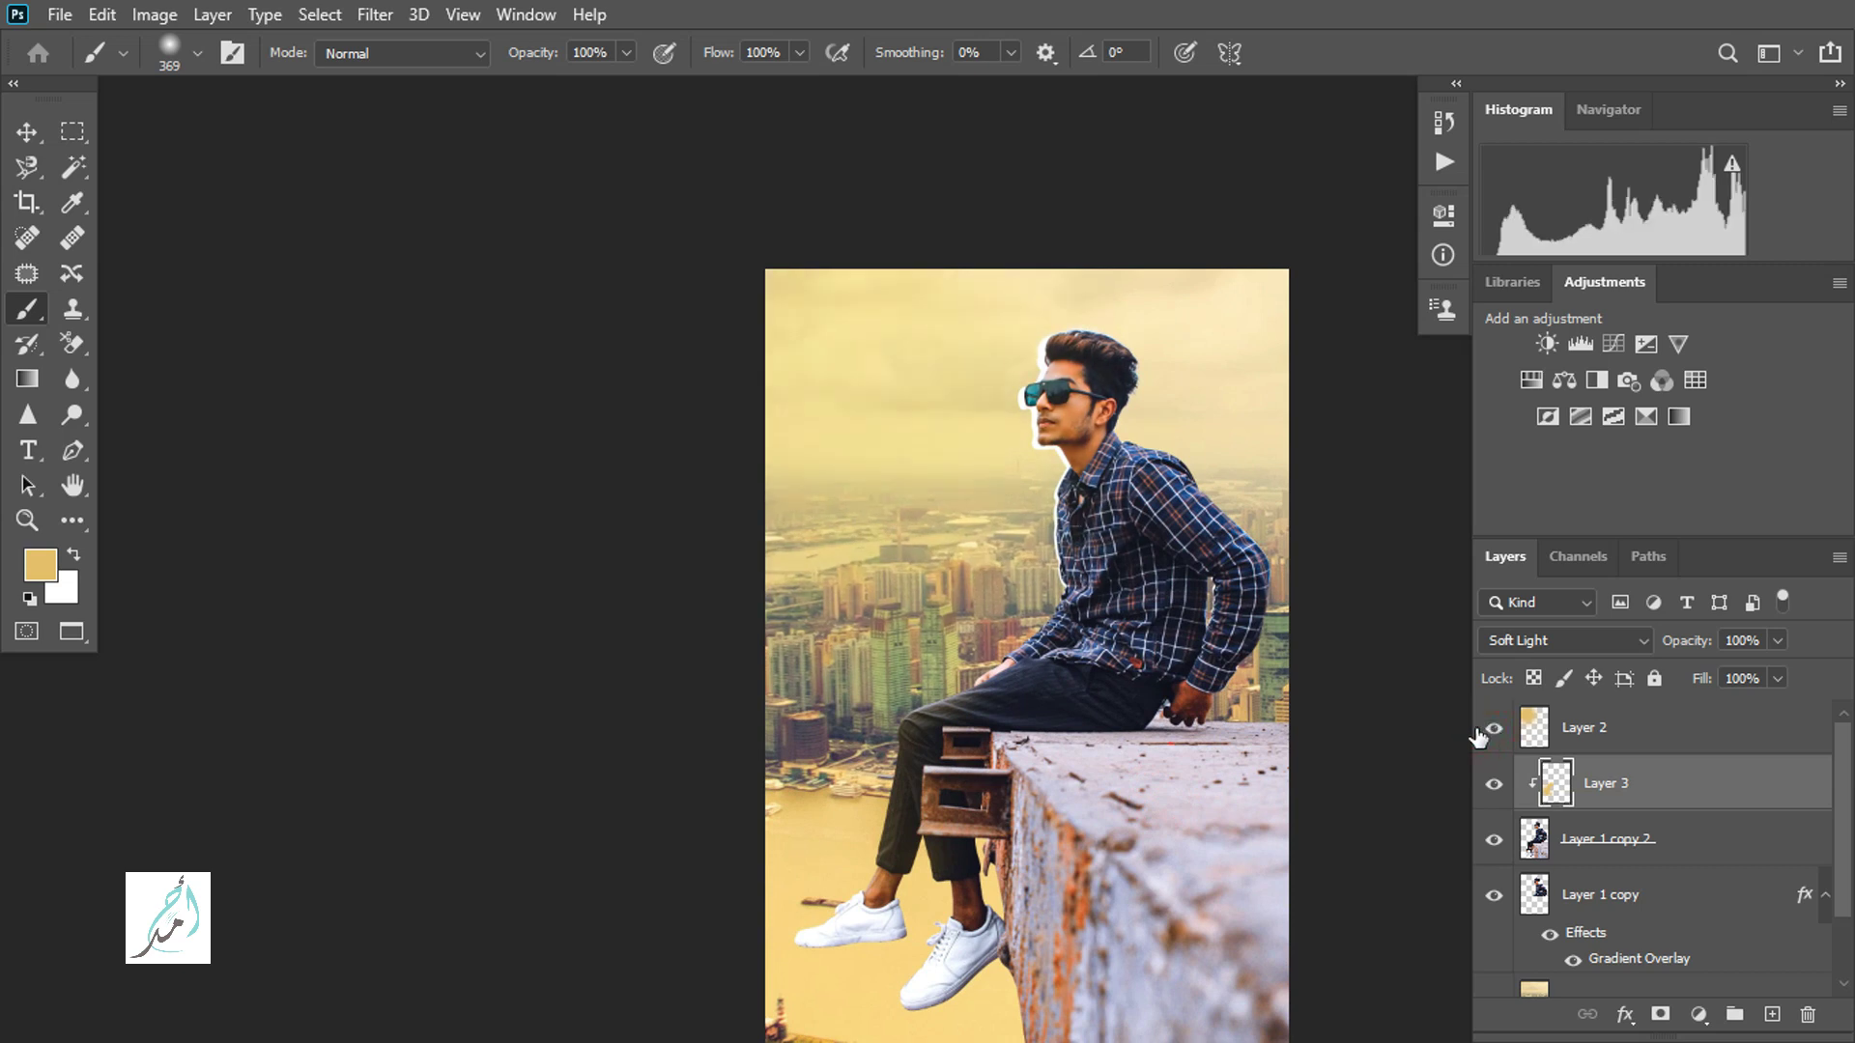
left_click_drag(1237, 770, 1211, 683)
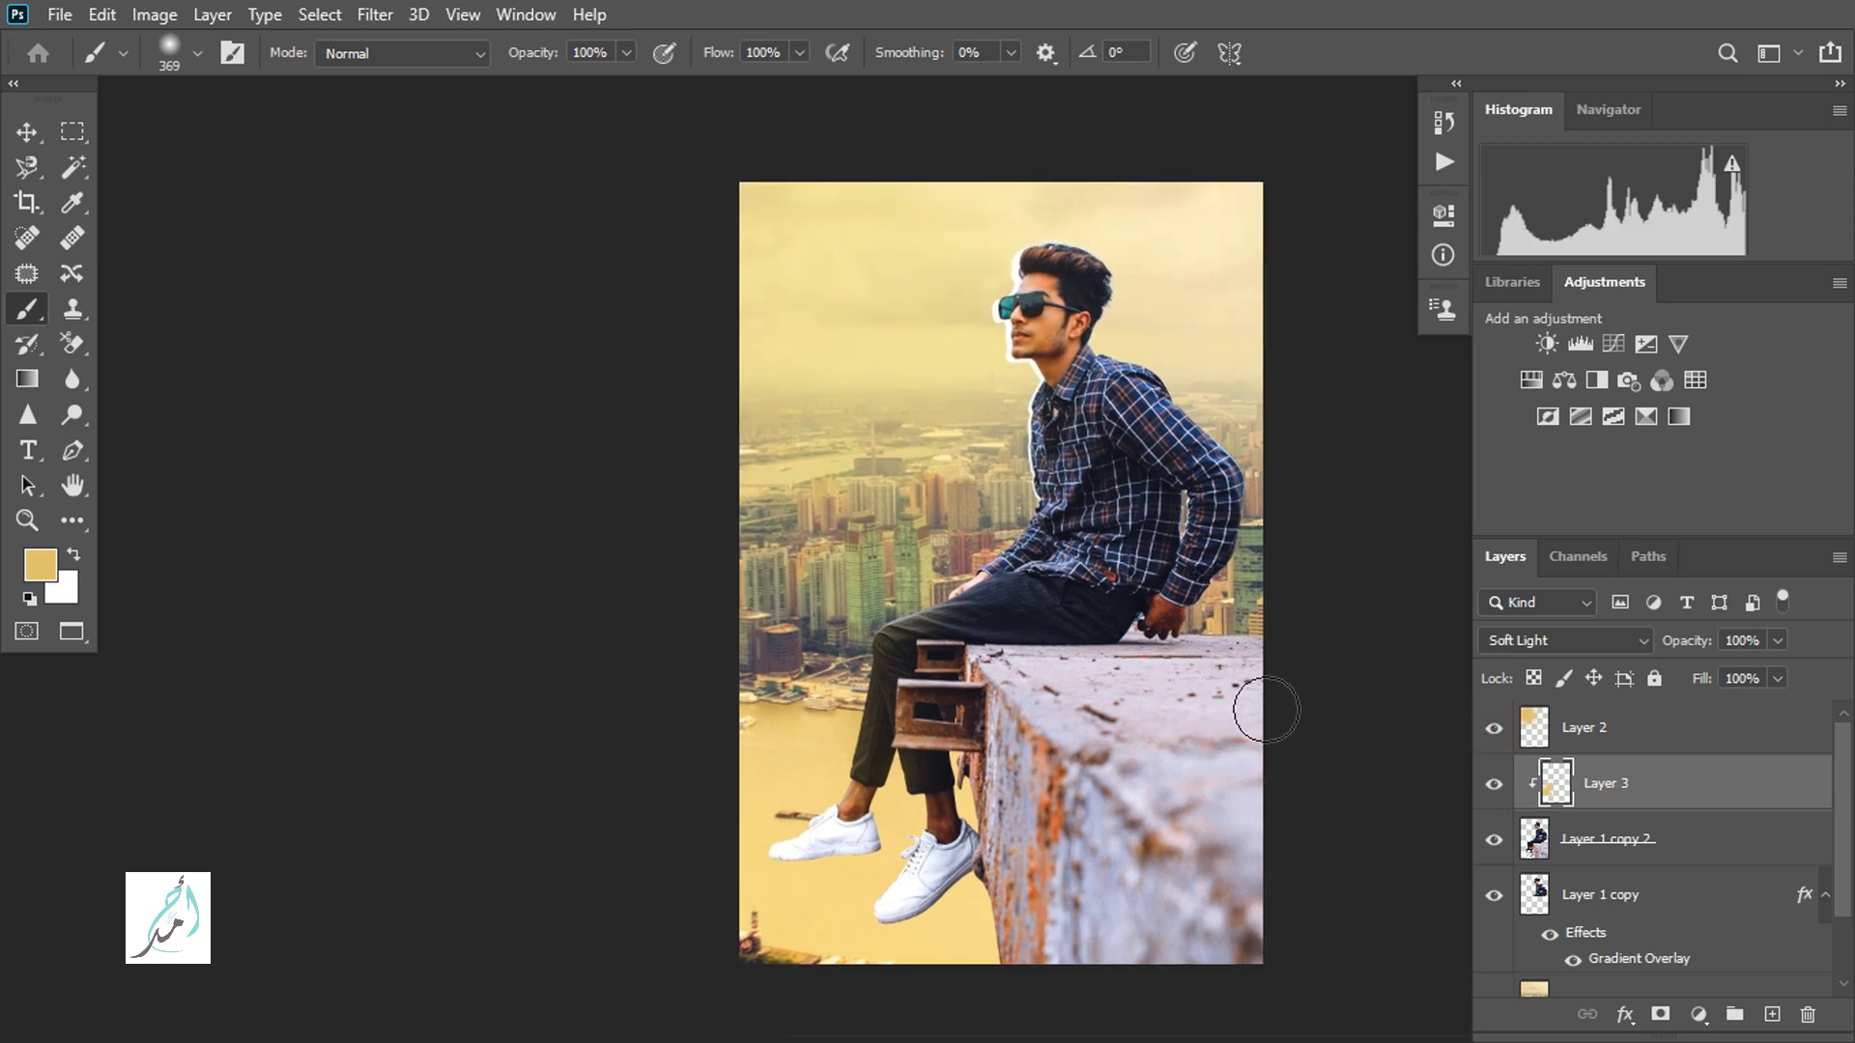
left_click(1686, 747)
left_click(1678, 416)
left_click_drag(998, 418, 805, 451)
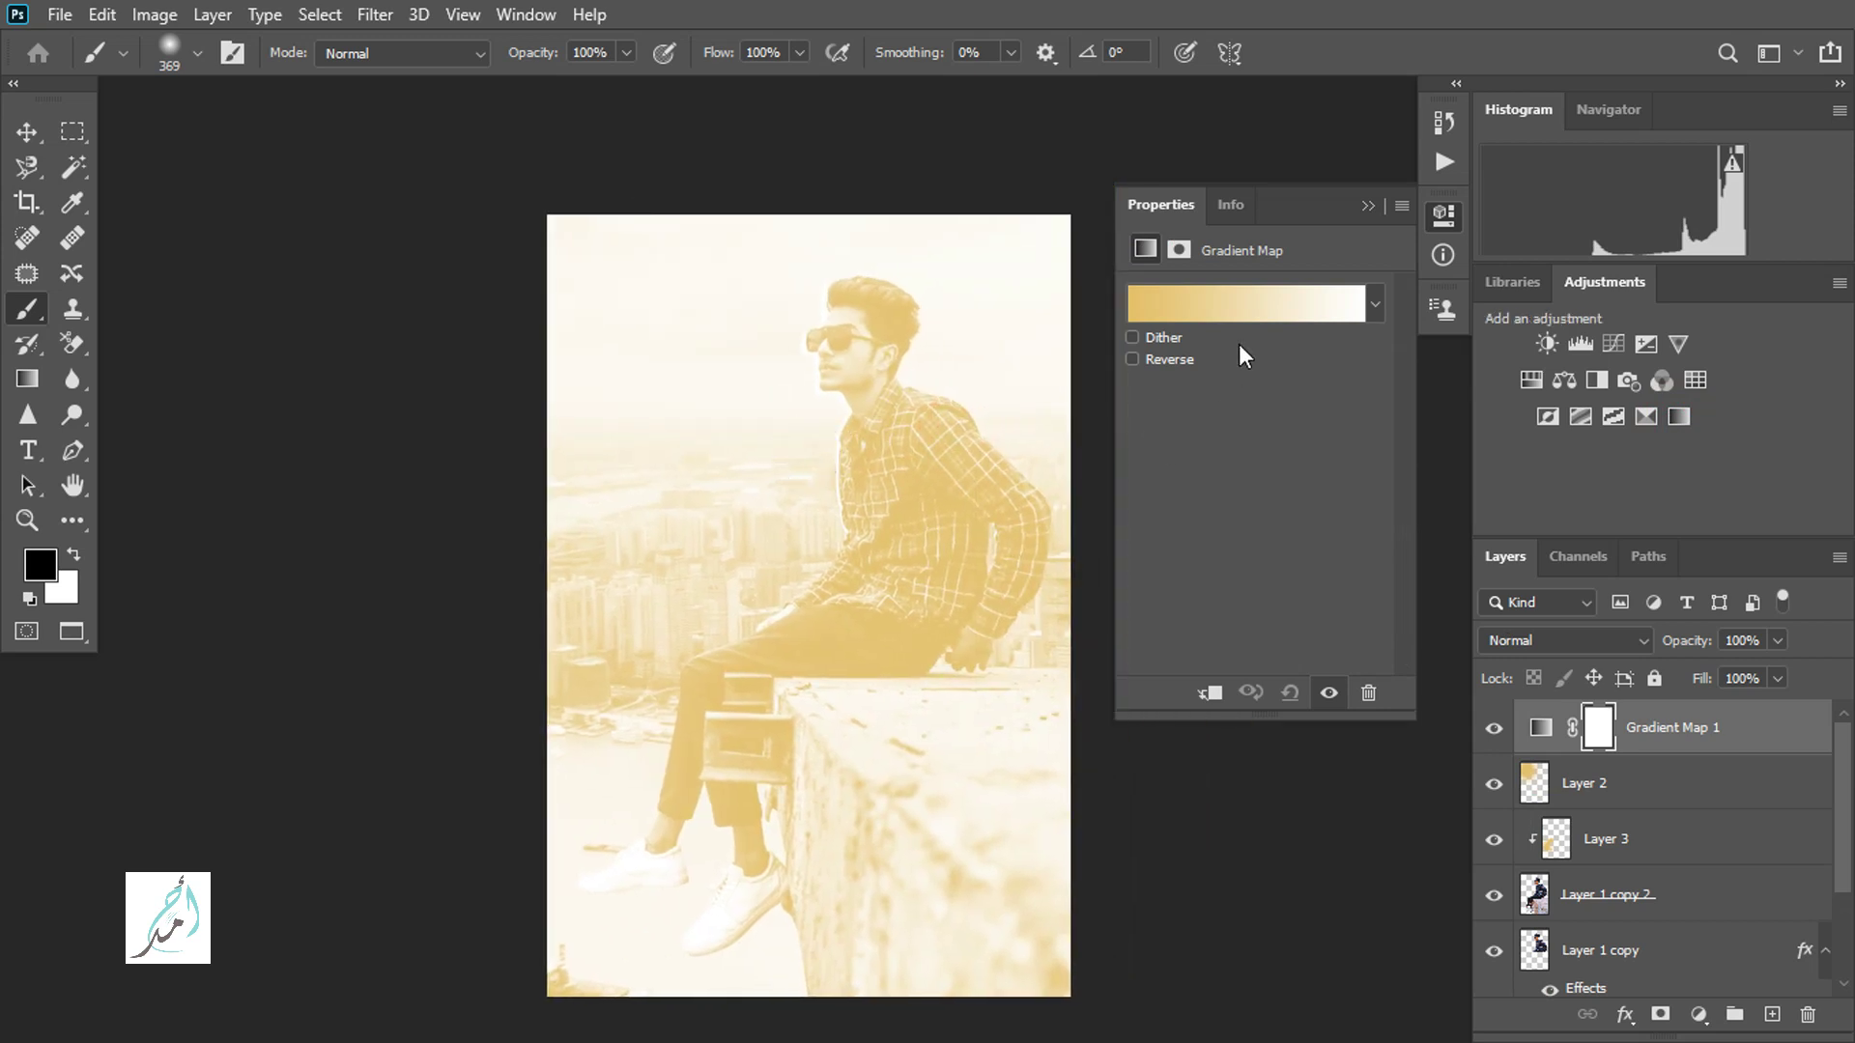
left_click(1537, 729)
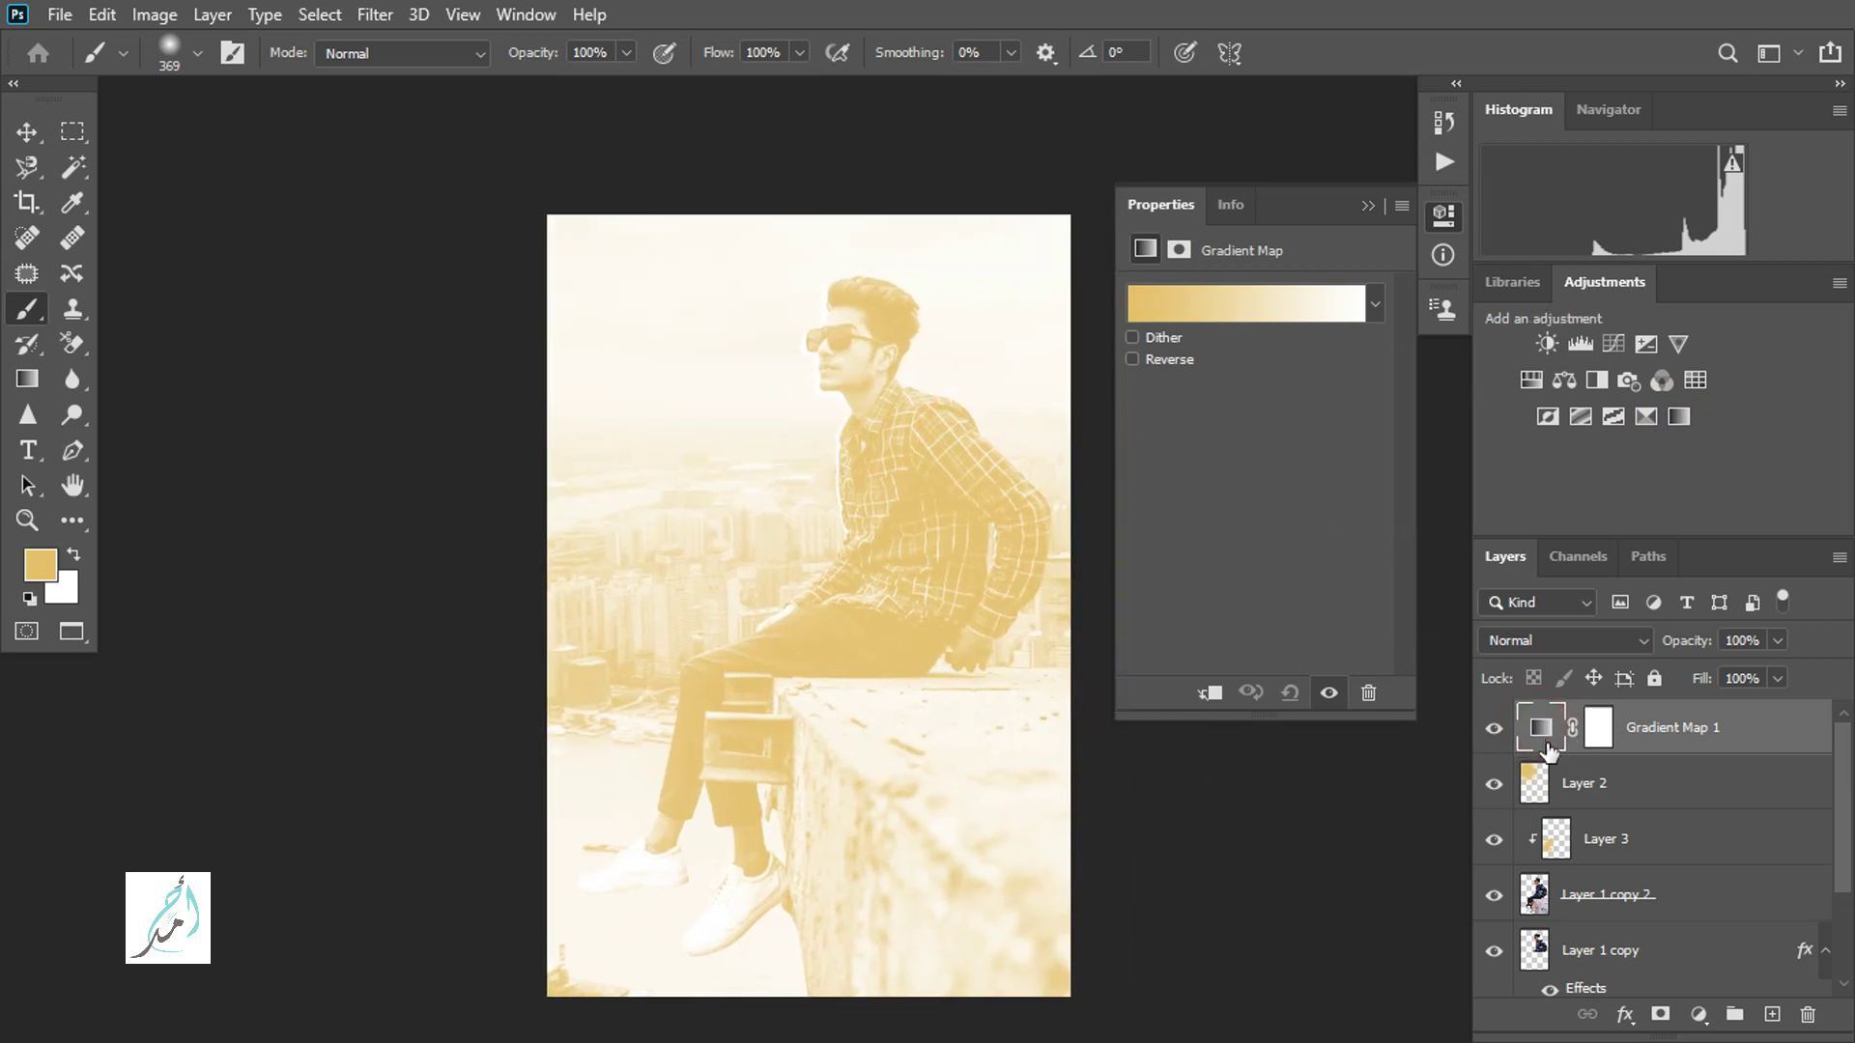
left_click(1557, 643)
left_click(1524, 663)
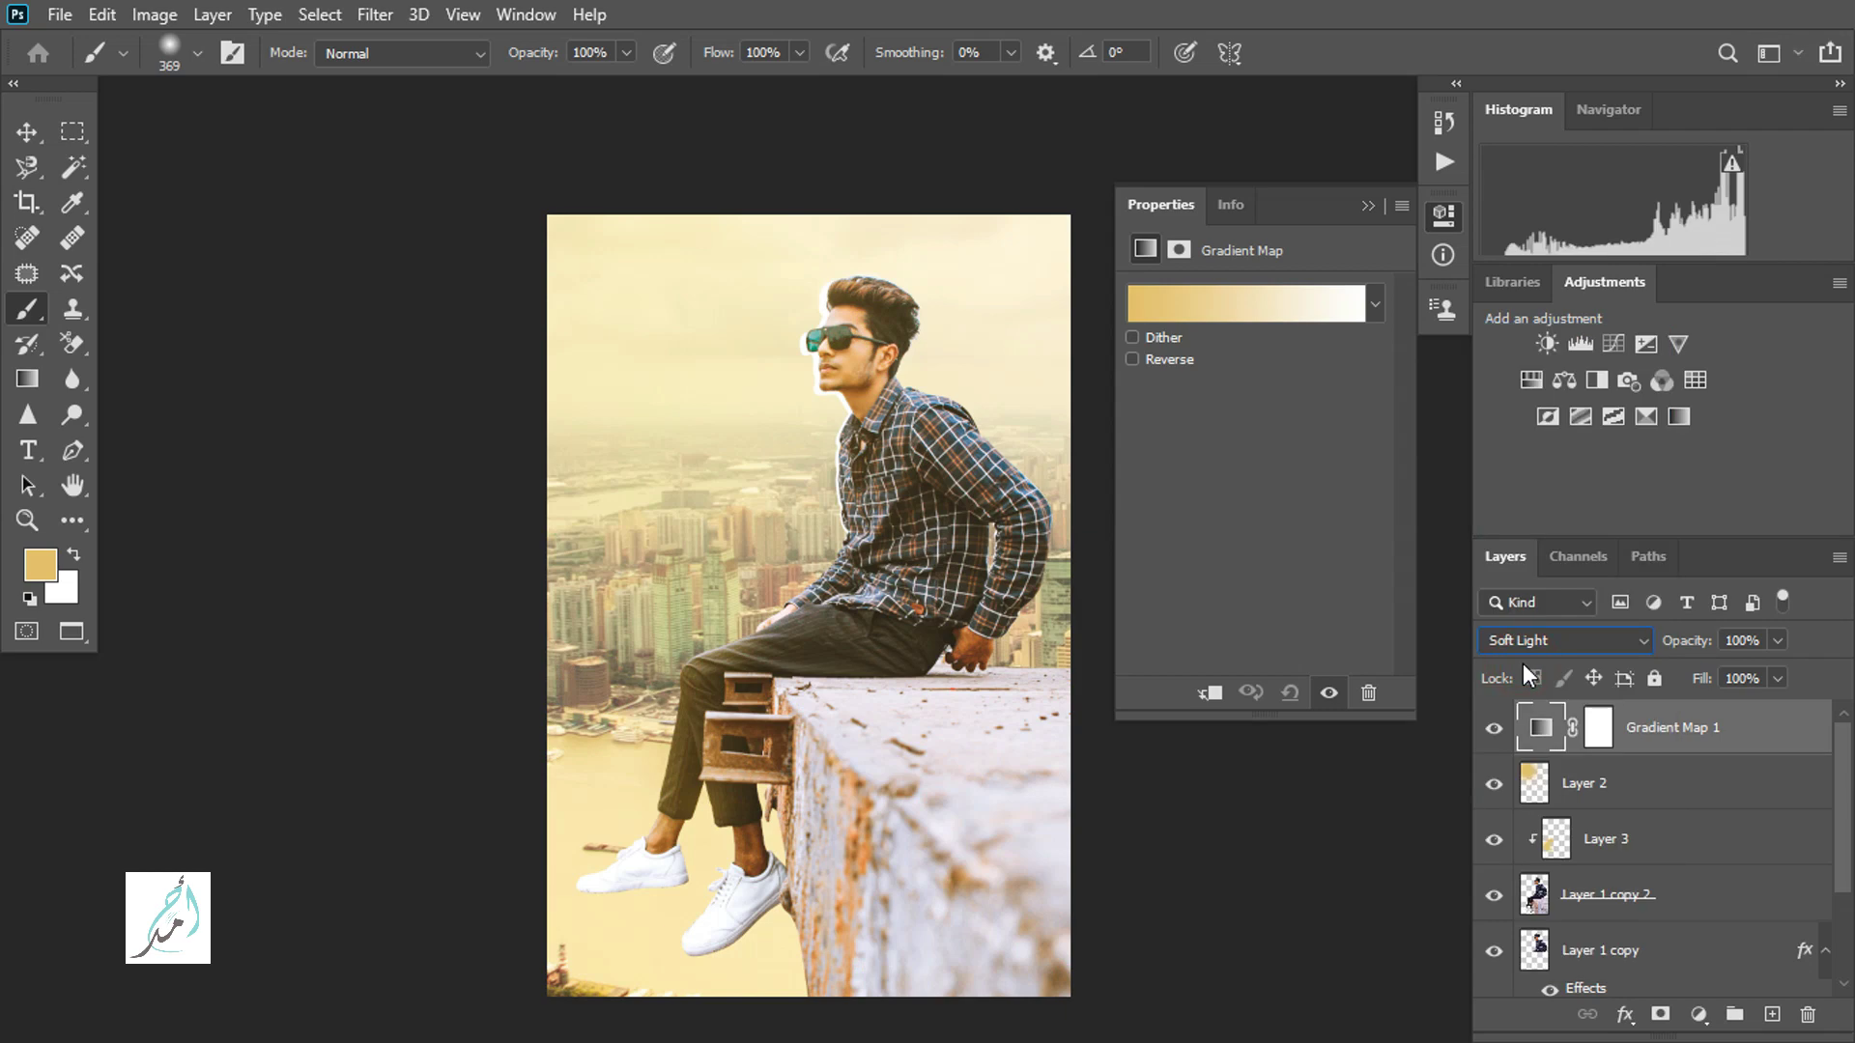
Change the gradient map's starting colour stop to a brighter golden yellow.
left_click(1231, 321)
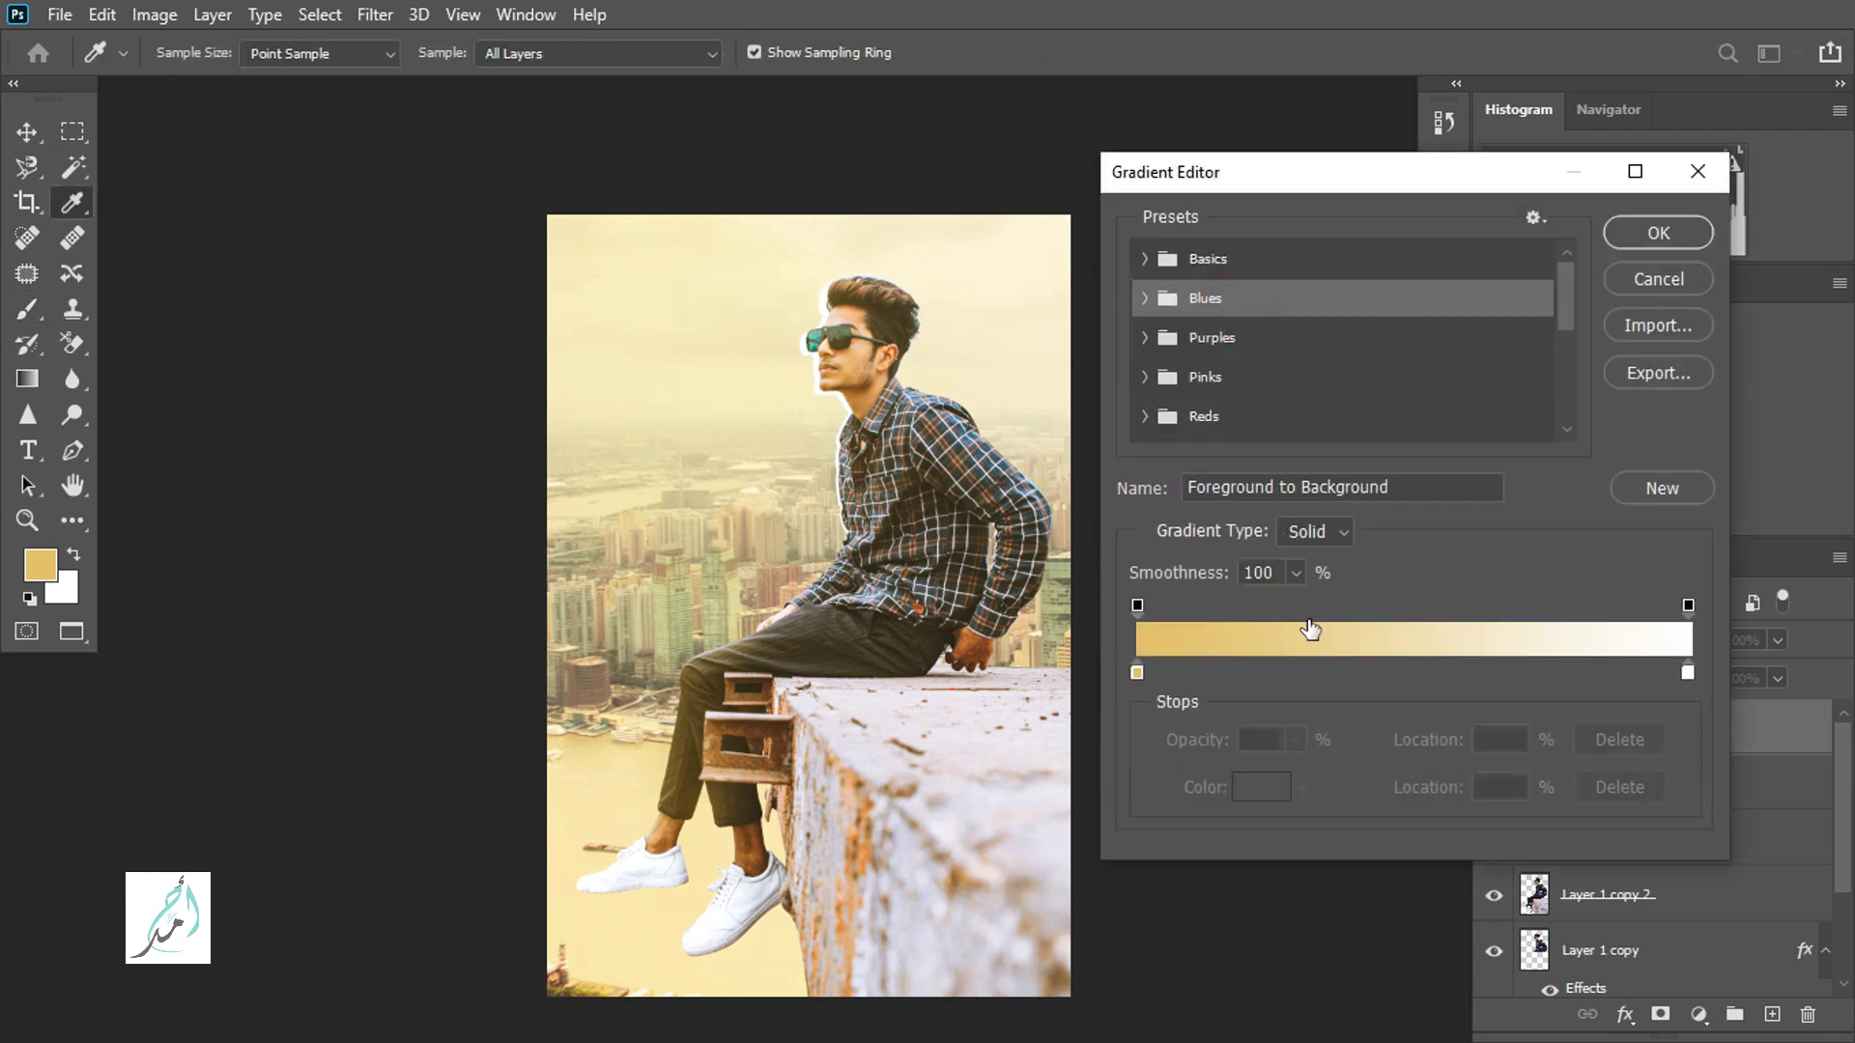
left_click(1139, 671)
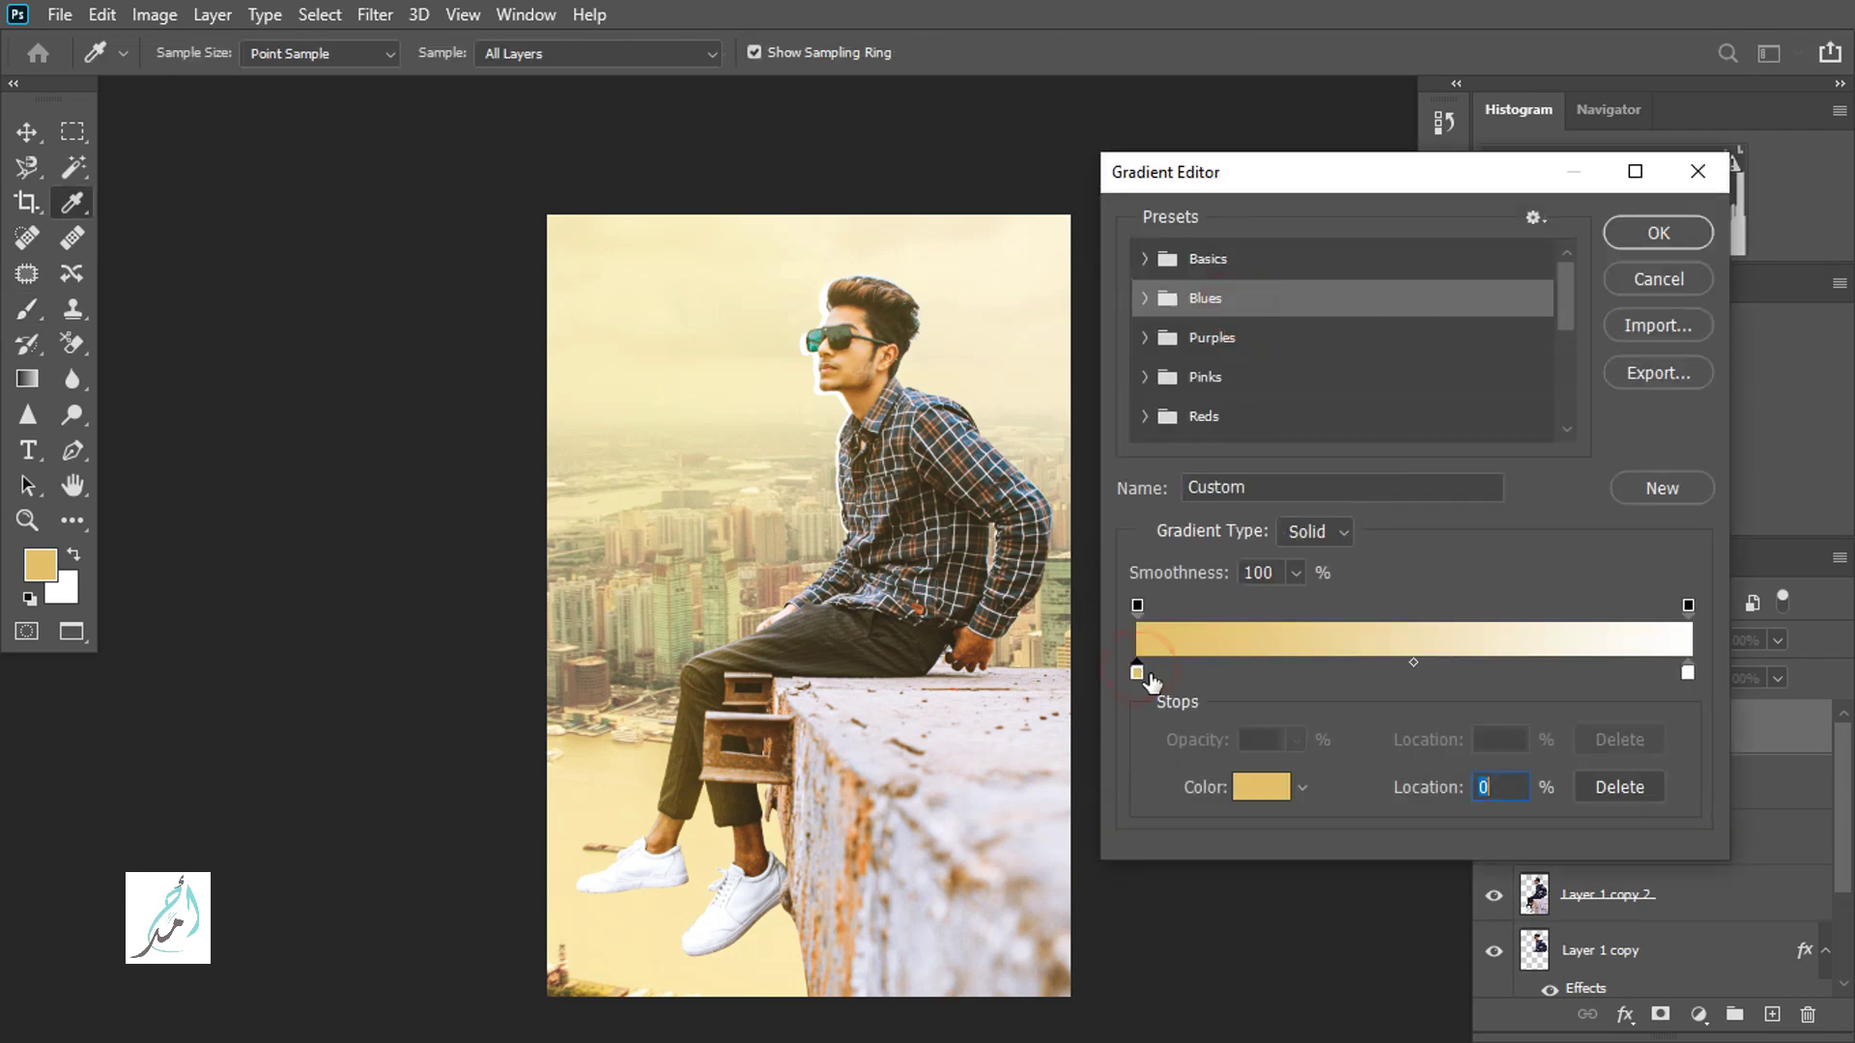
left_click(1257, 788)
left_click_drag(1354, 567, 1439, 649)
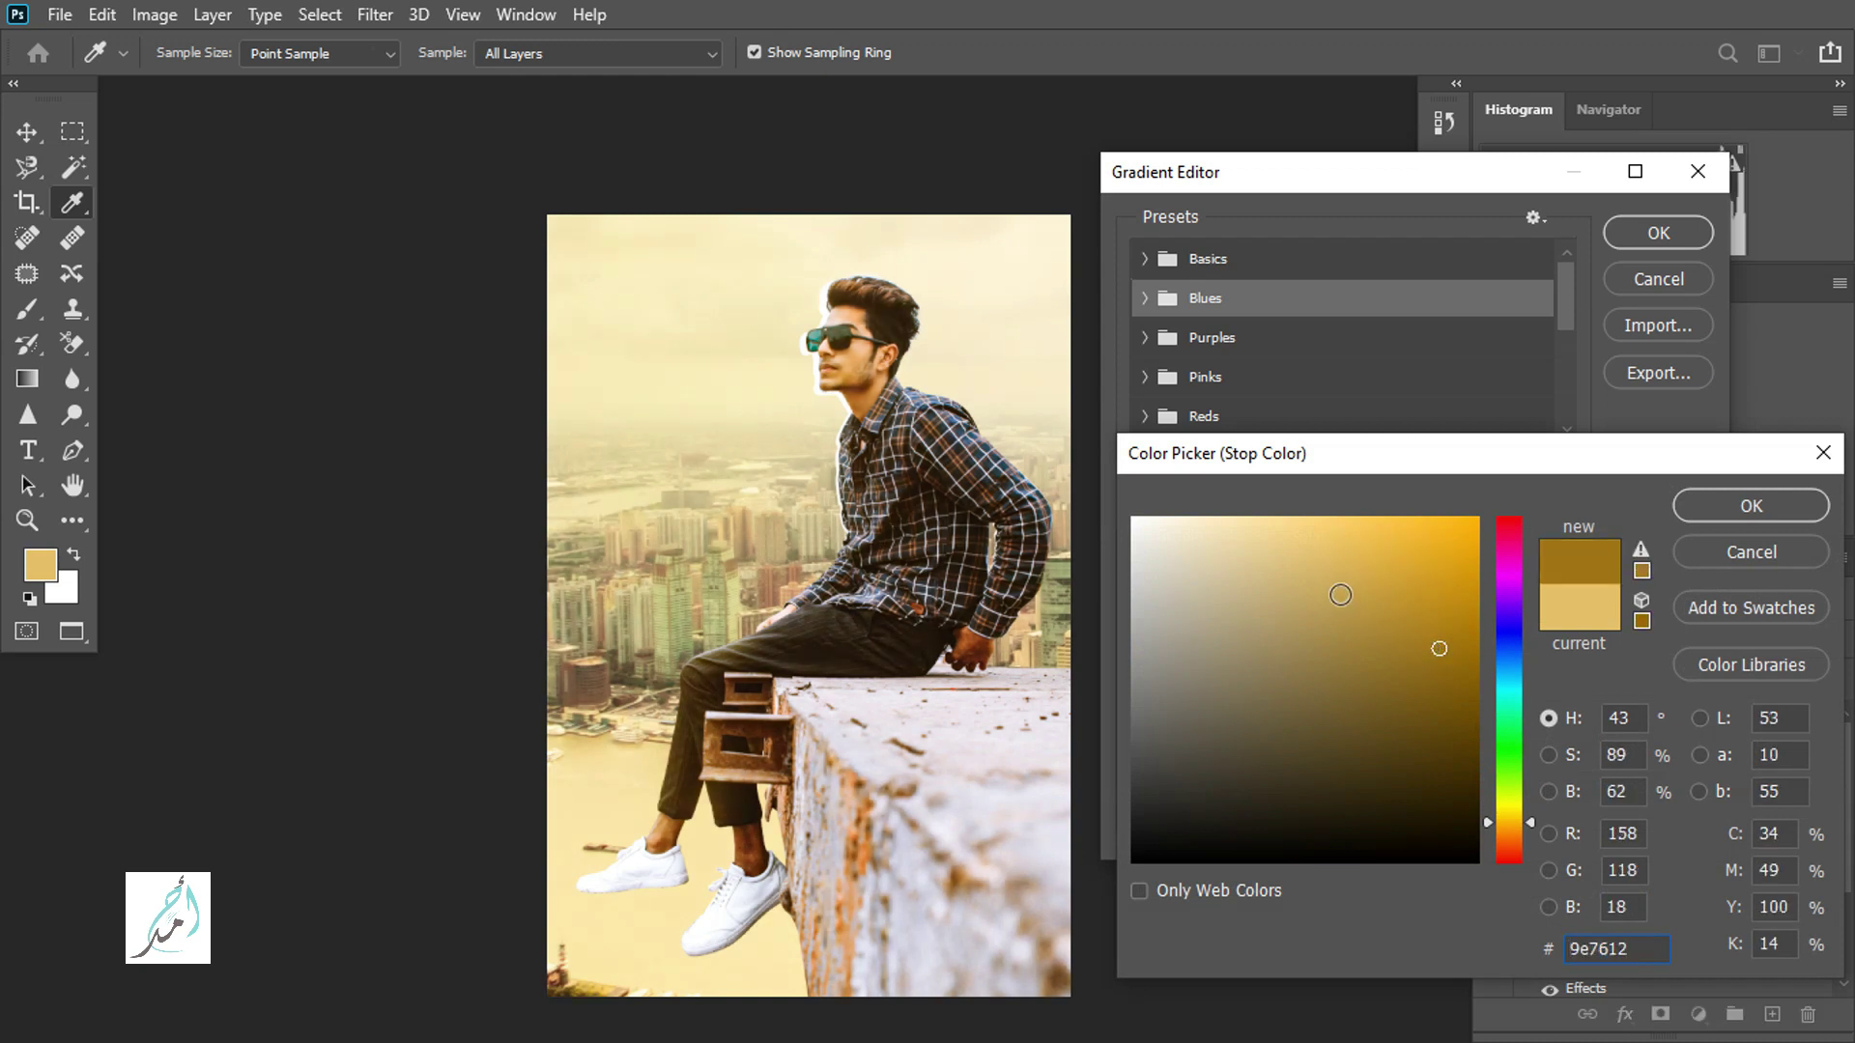
left_click_drag(1328, 557, 1353, 516)
left_click(1720, 506)
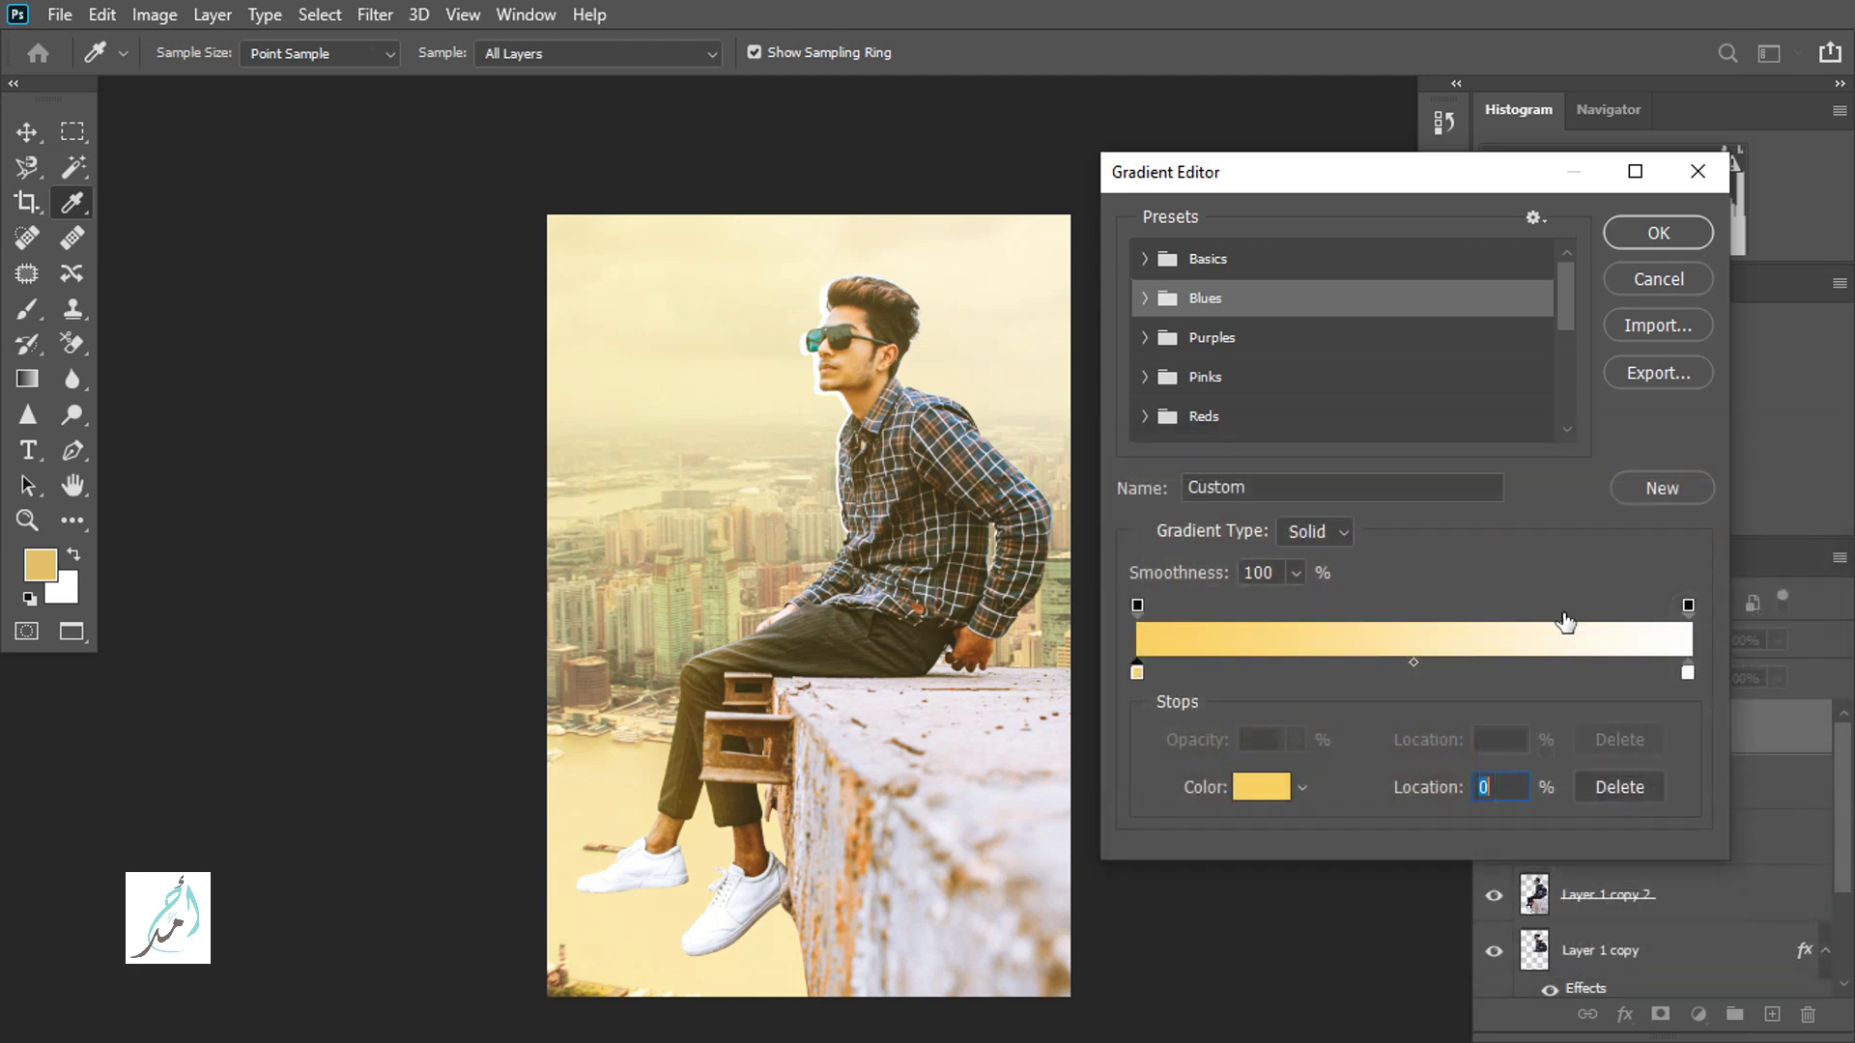
Change the gradient map's white end stop to yellow #f4e937.
left_click(1689, 670)
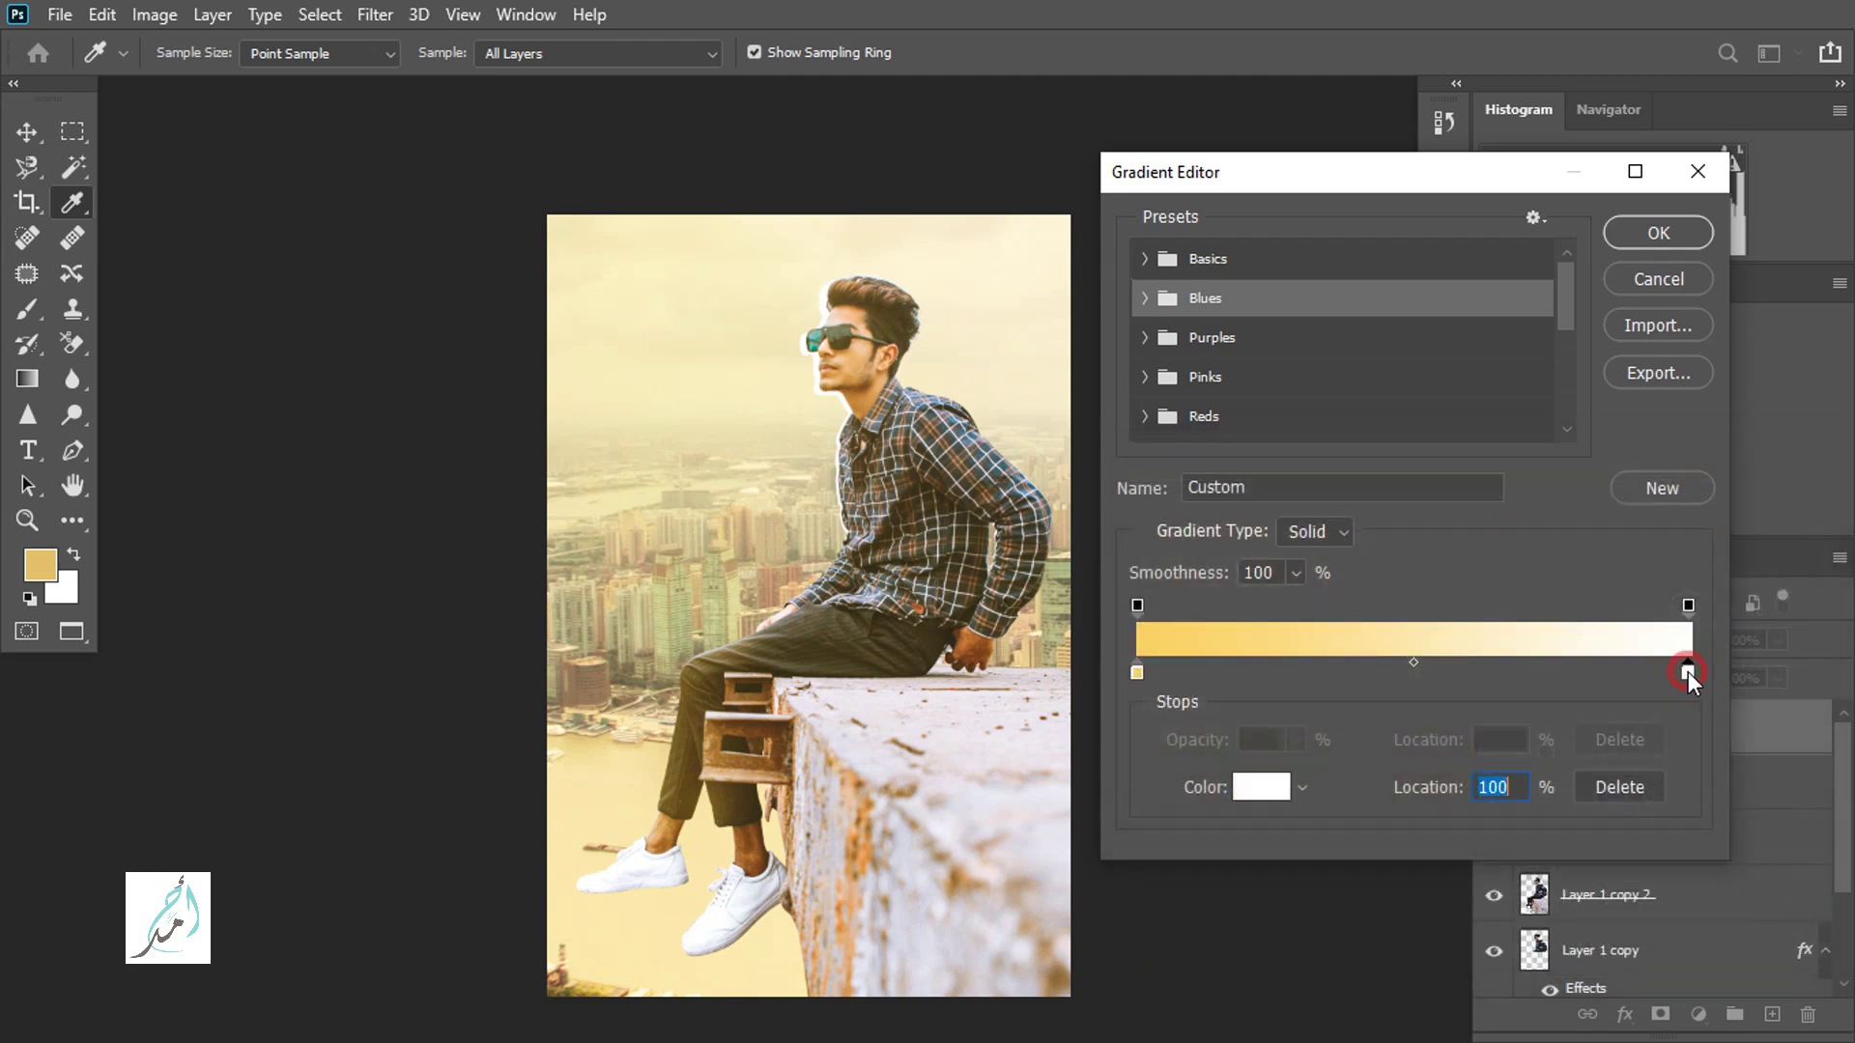
left_click(1273, 784)
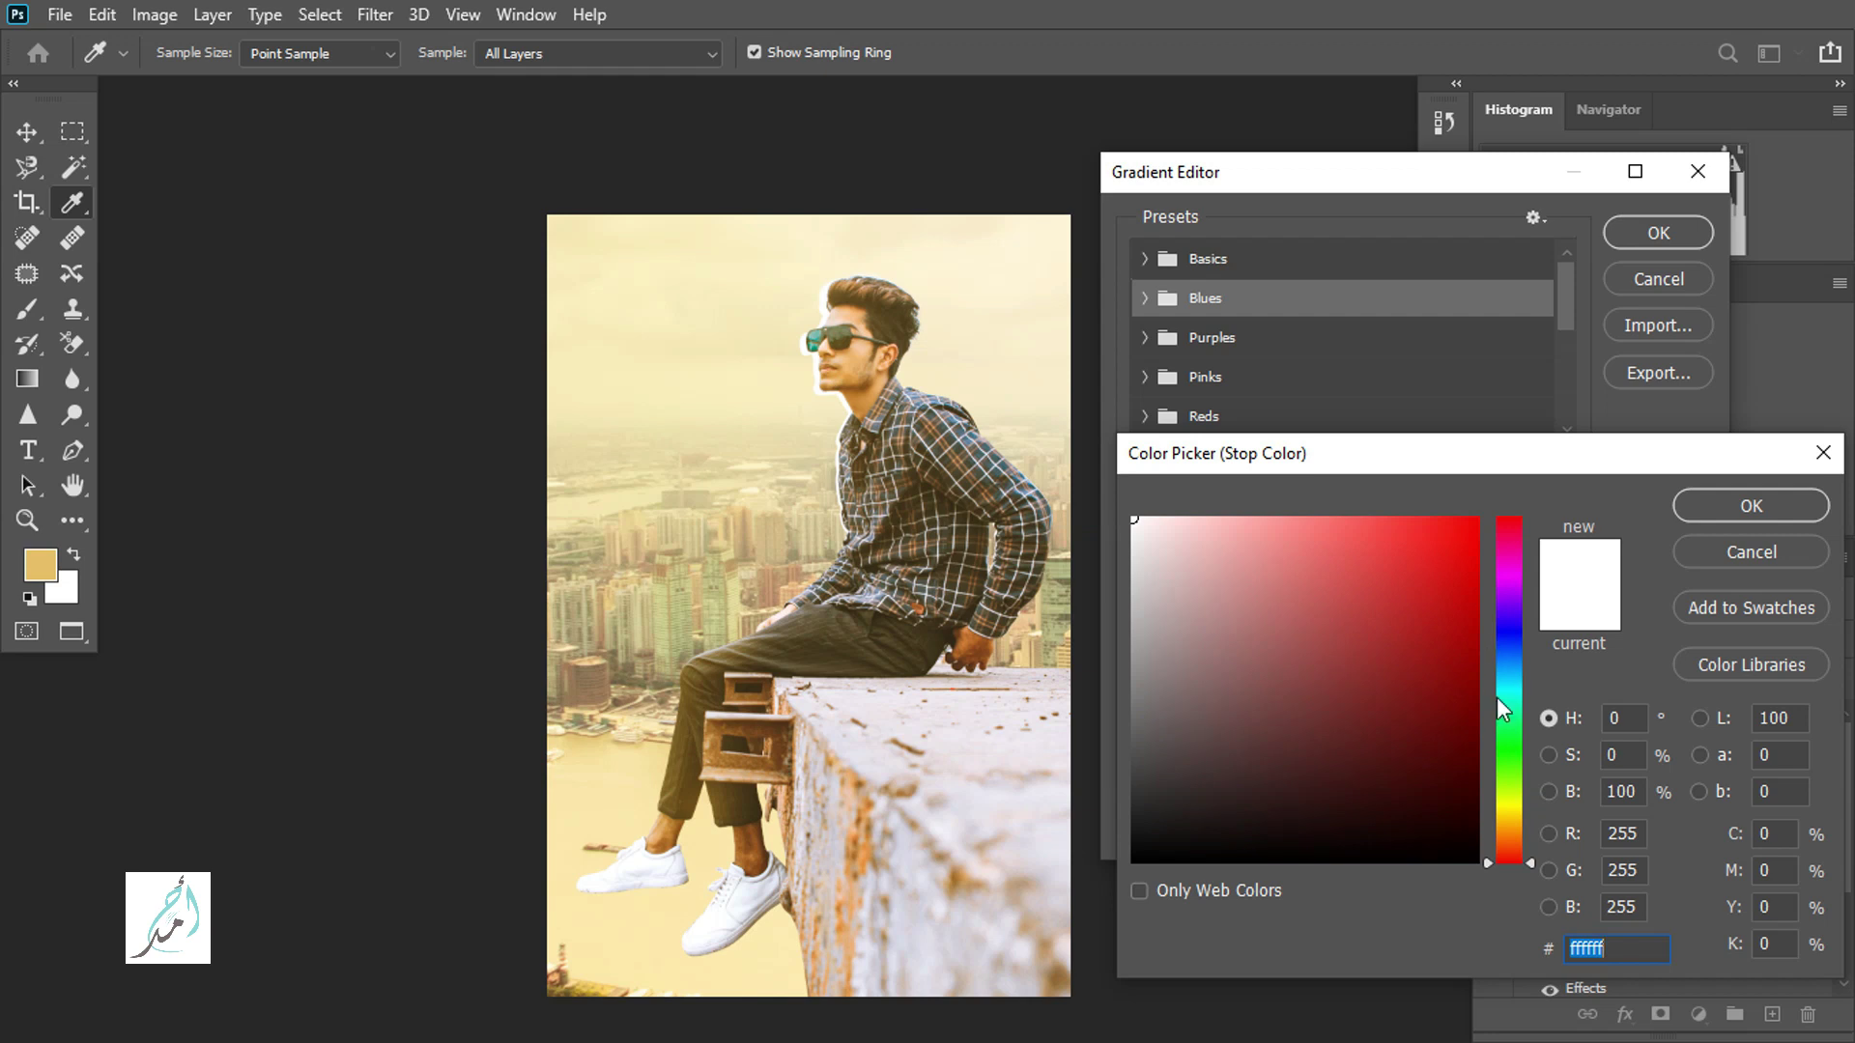
left_click_drag(1509, 803, 1510, 808)
left_click_drag(1350, 833, 1169, 843)
left_click(1150, 855)
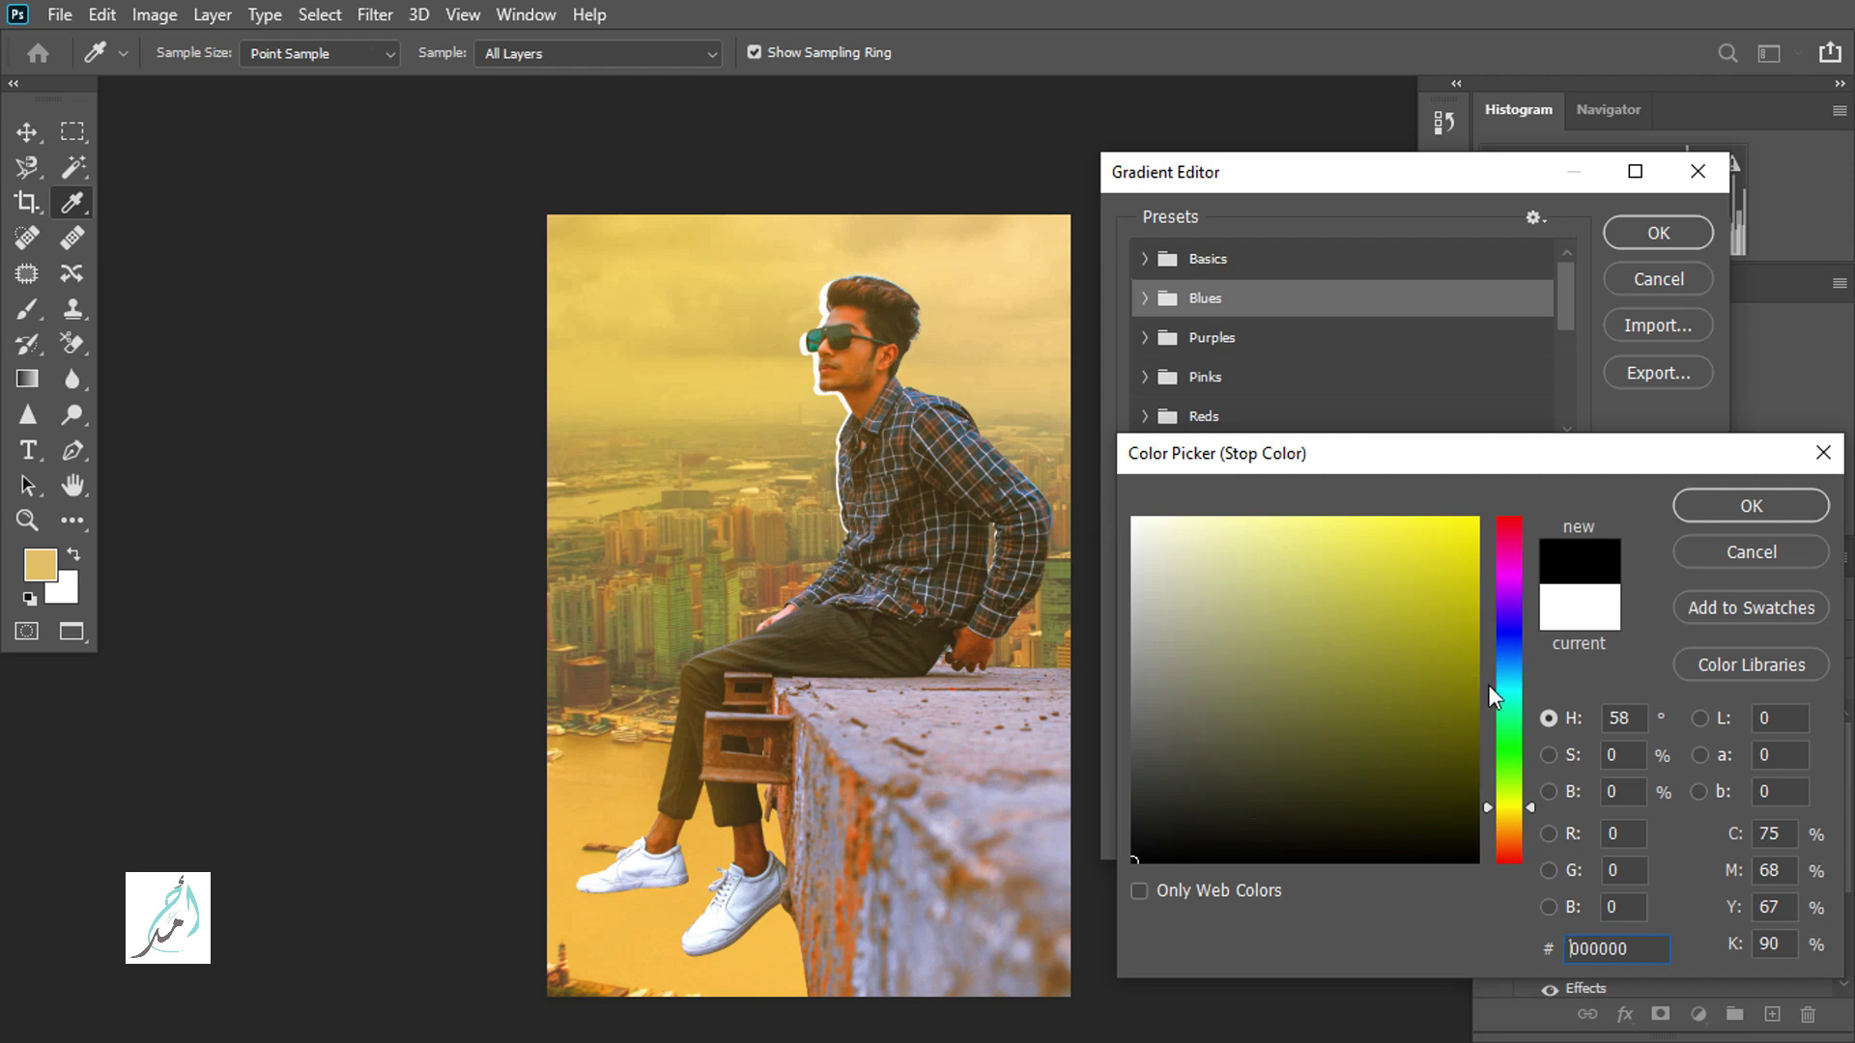
left_click_drag(1513, 800, 1505, 809)
left_click(1465, 539)
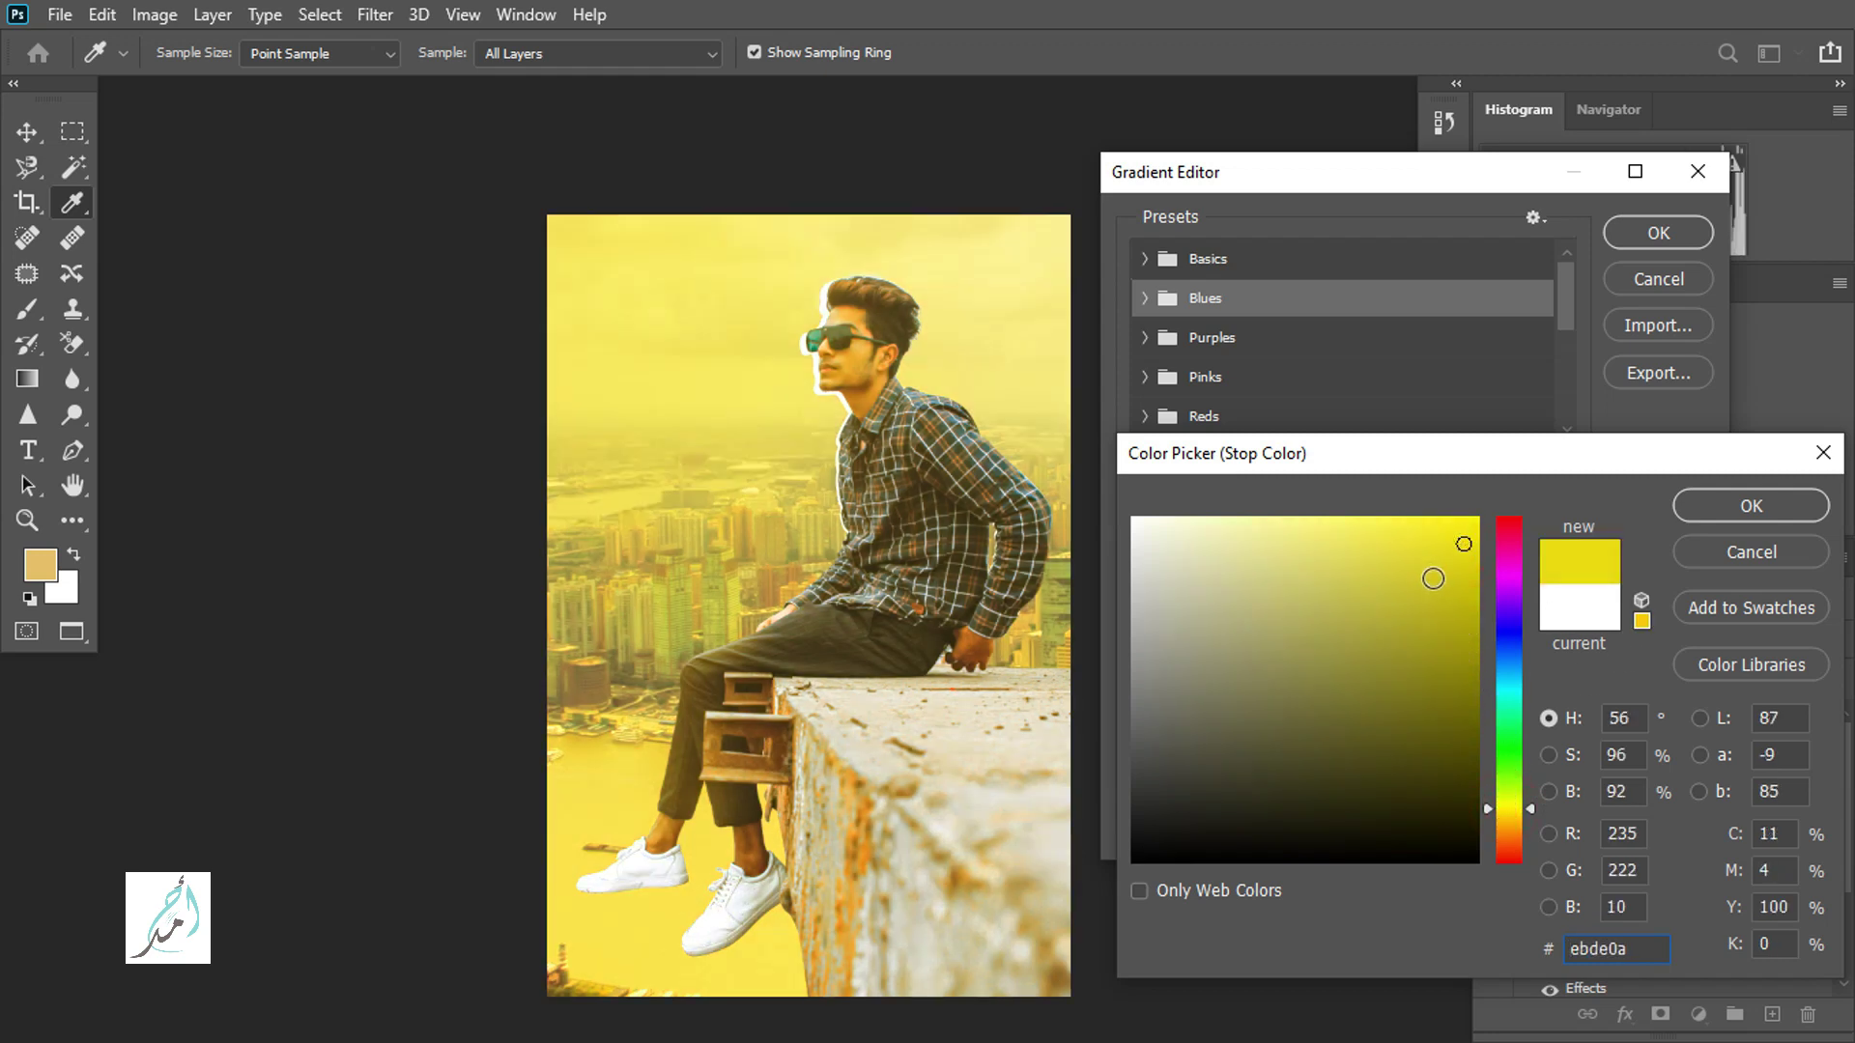
left_click(1402, 532)
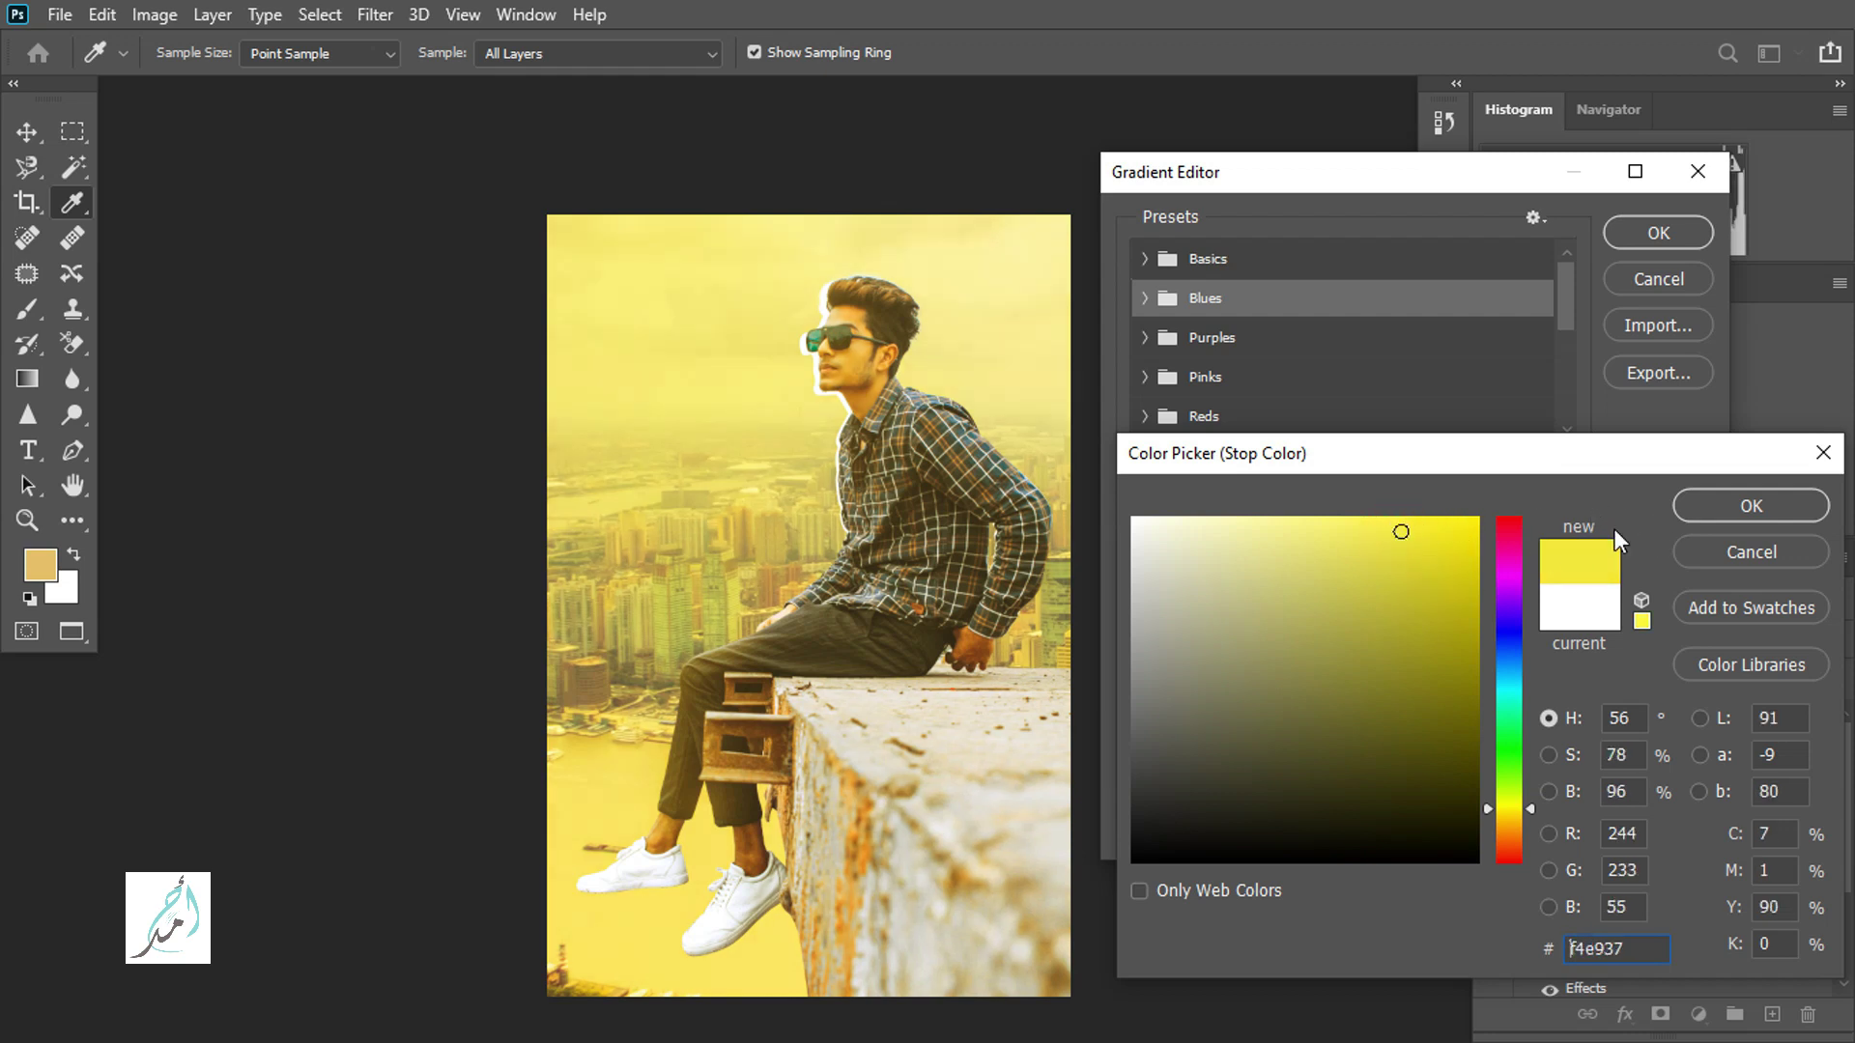
left_click(1735, 497)
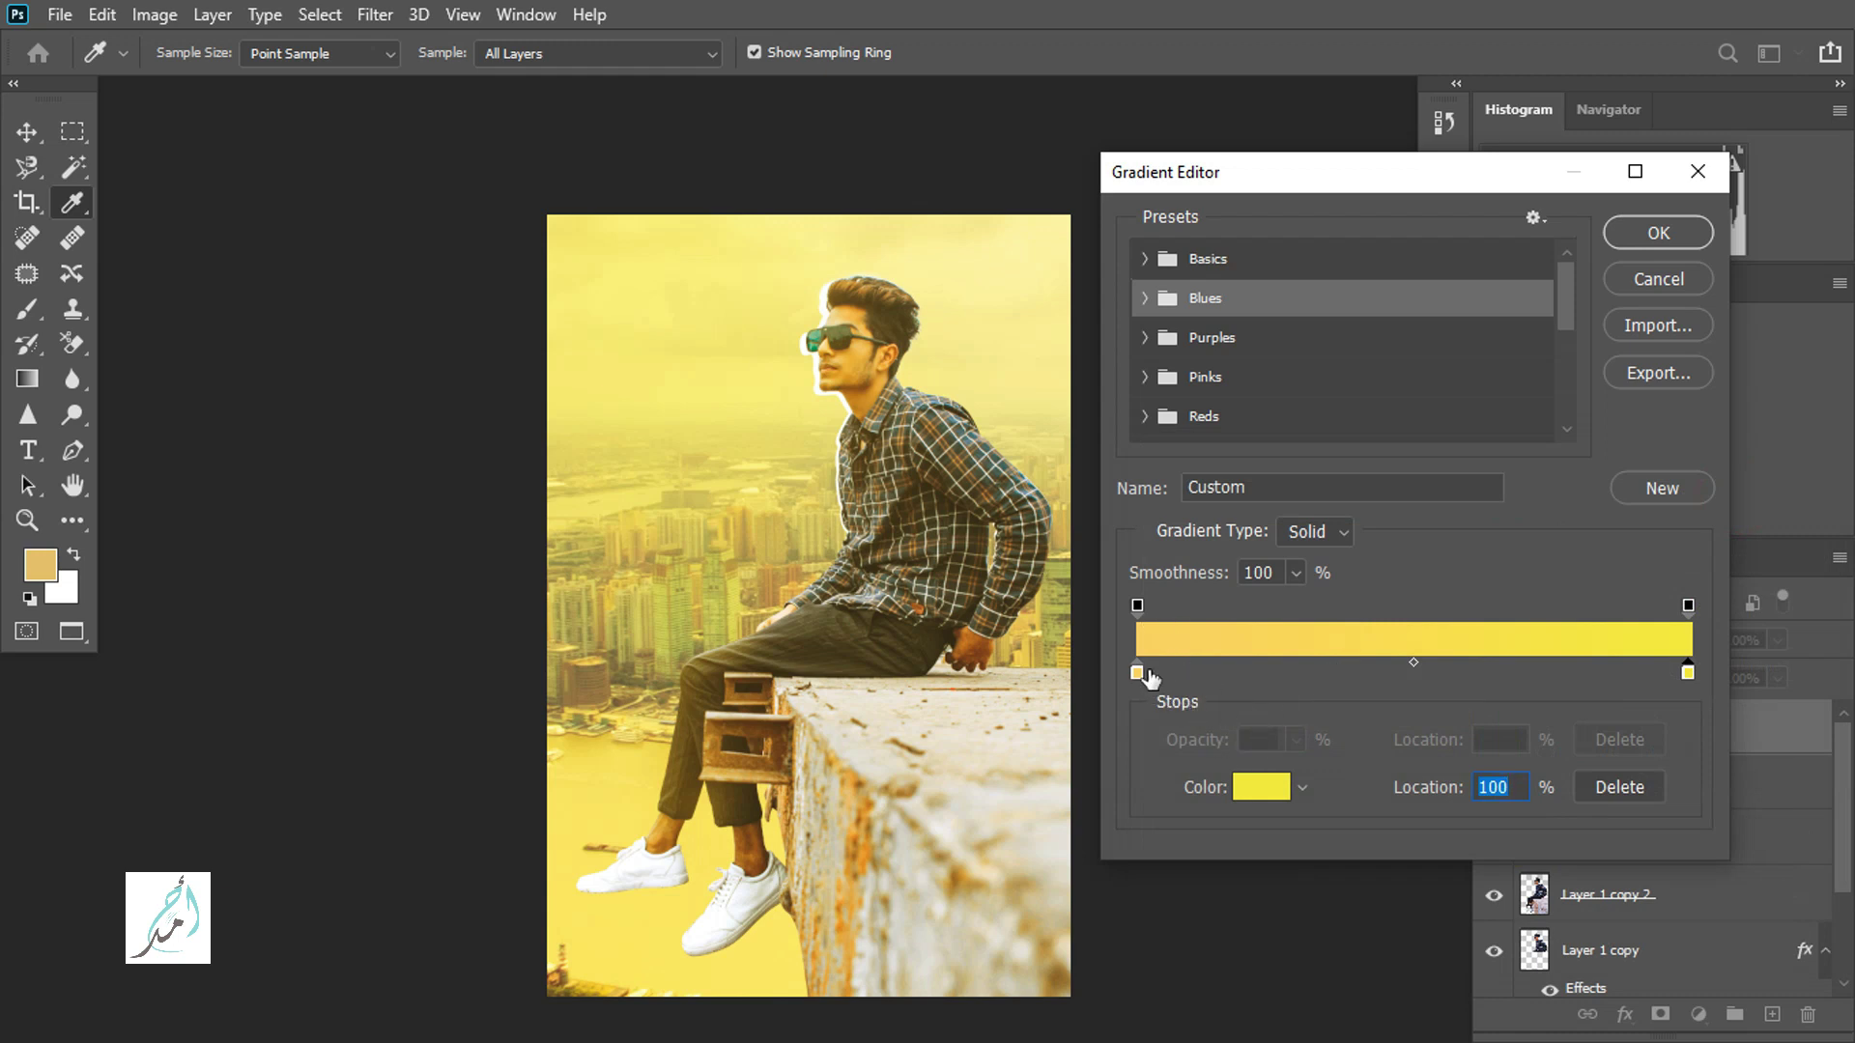
Move the gradient's golden starting stop to location 6% and accept the edited gradient.
left_click_drag(1132, 671, 1169, 671)
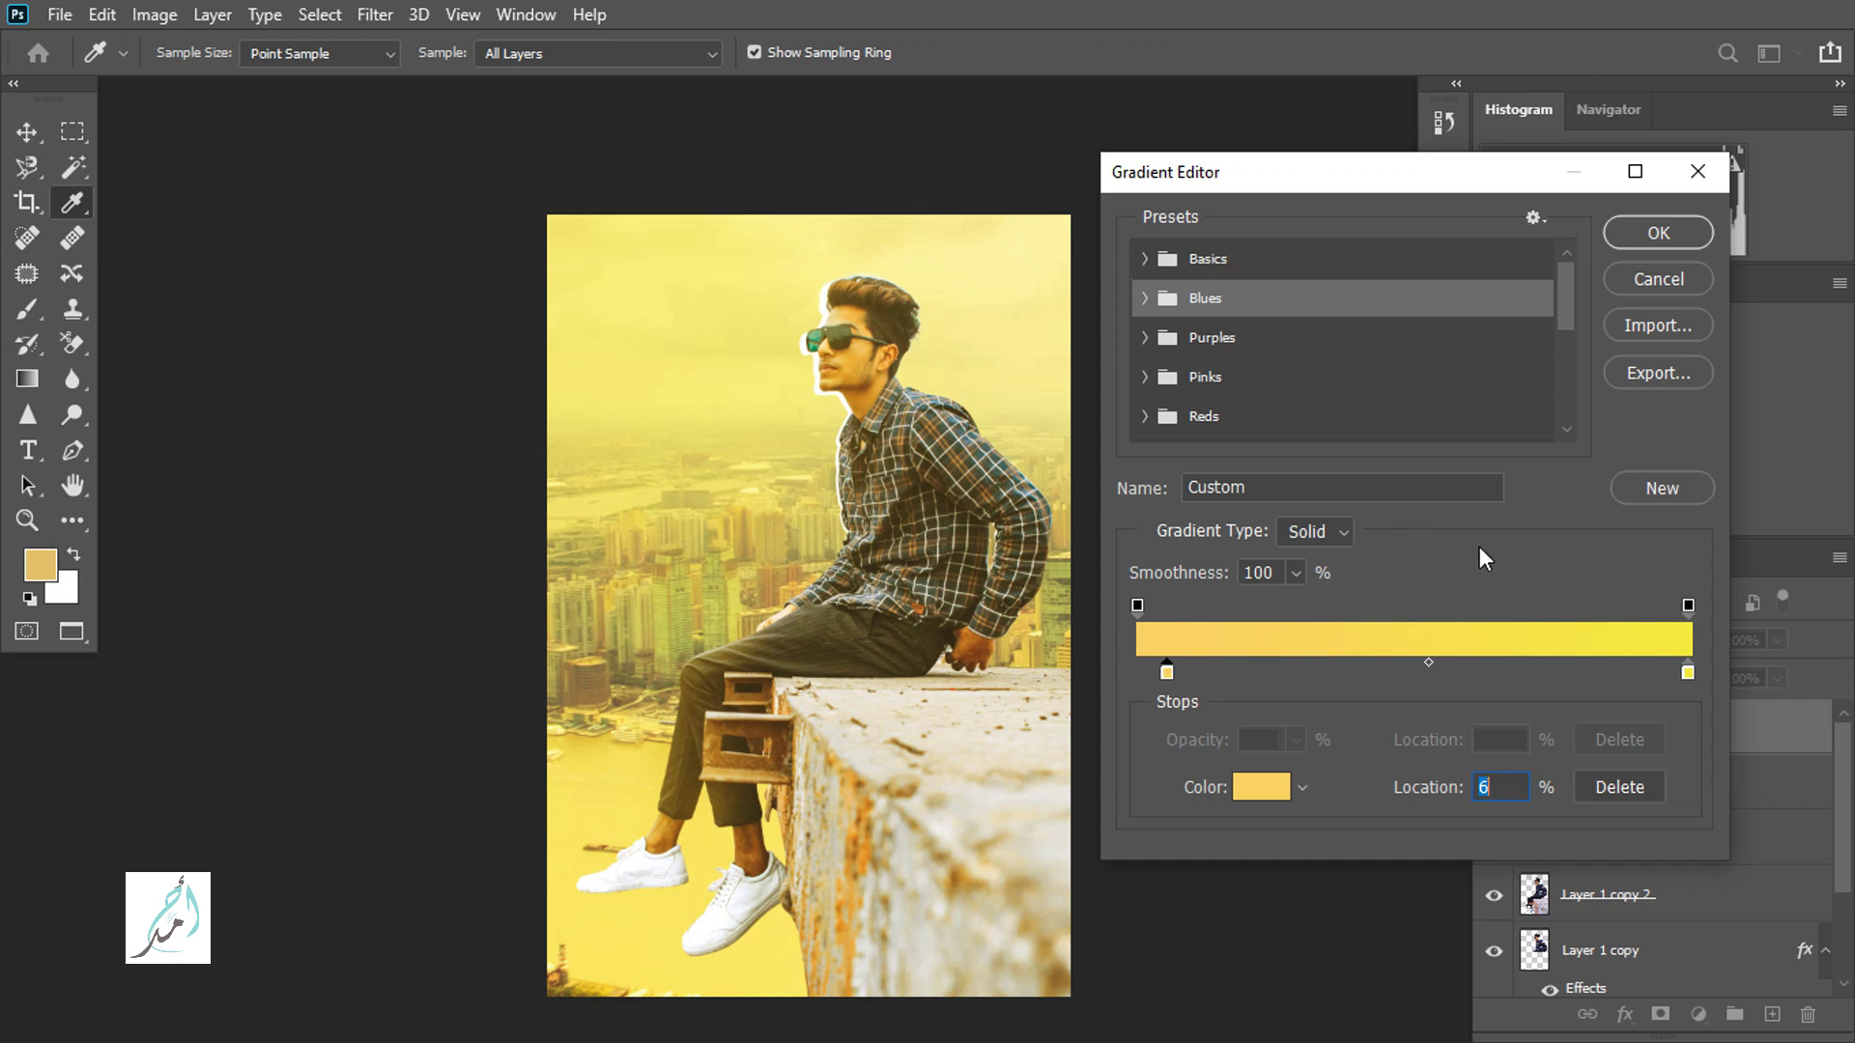
key("b")
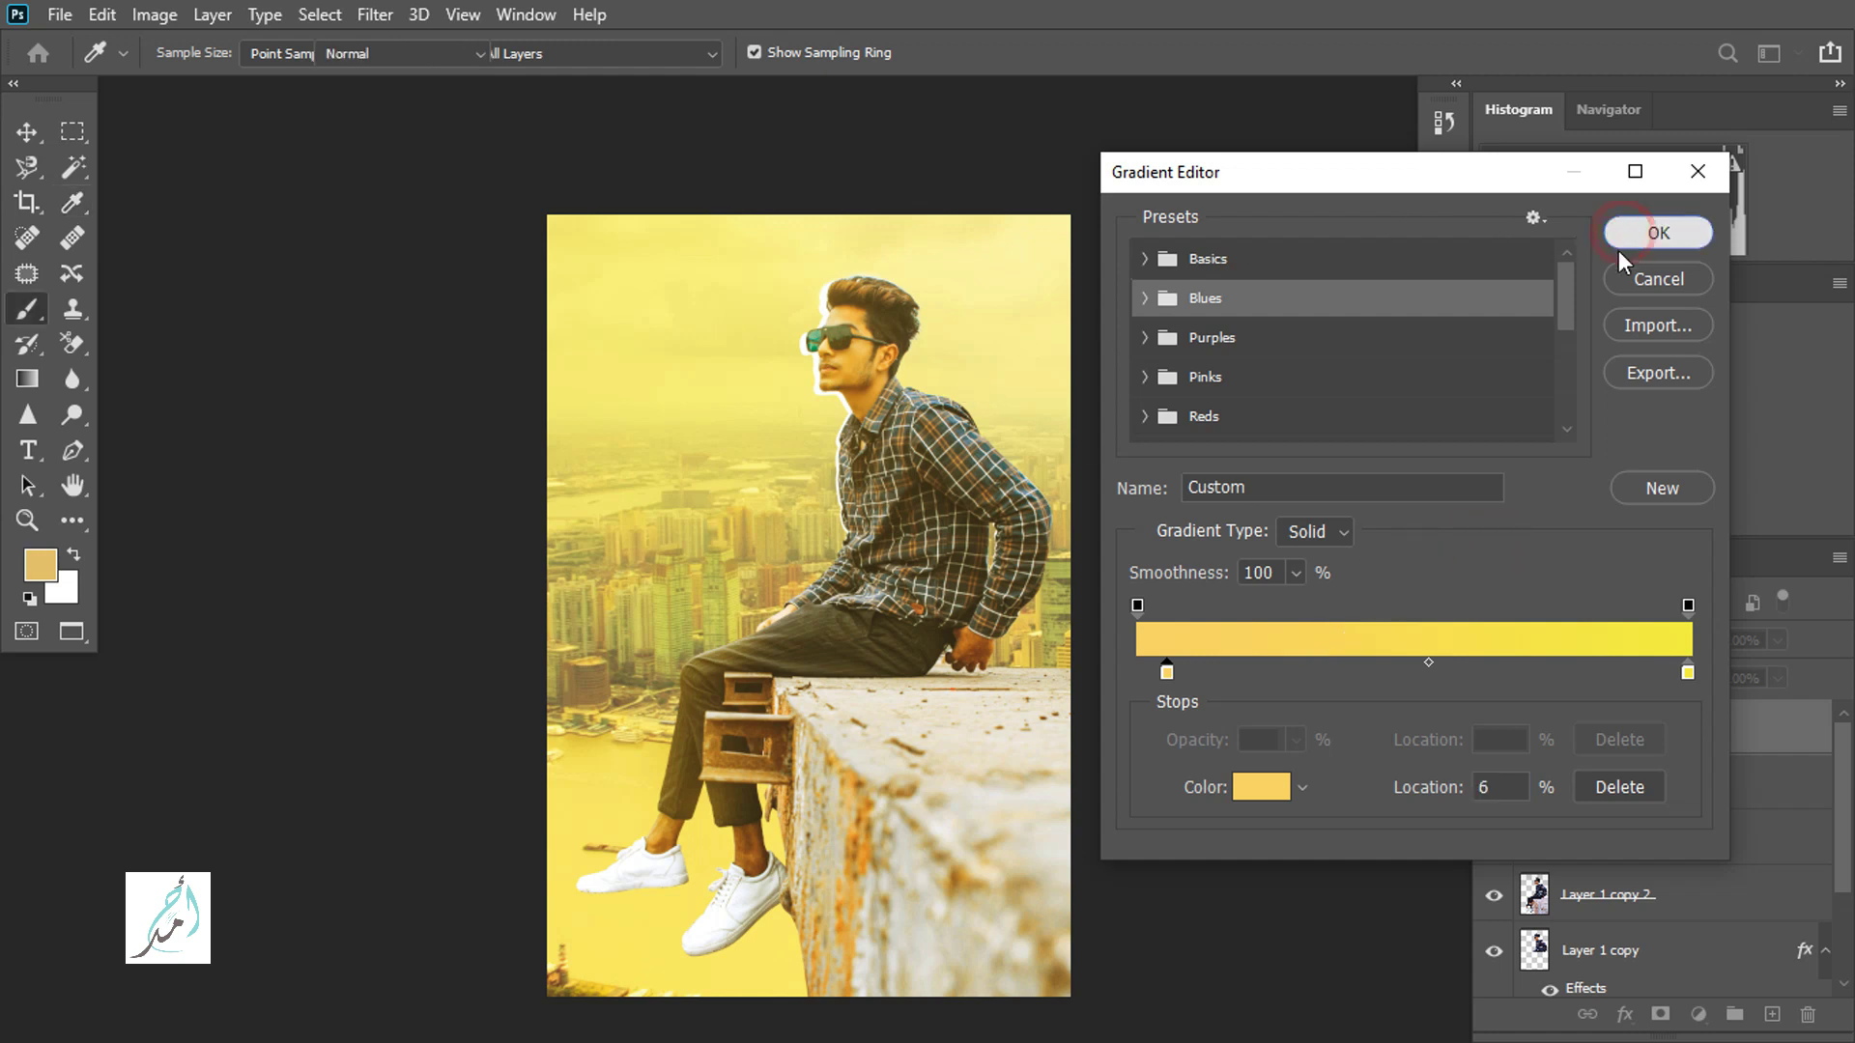
left_click(1620, 241)
Lower the Gradient Map 1 opacity to 44% and compare the composite with the adjustment hidden and shown.
left_click_drag(1695, 642, 1683, 653)
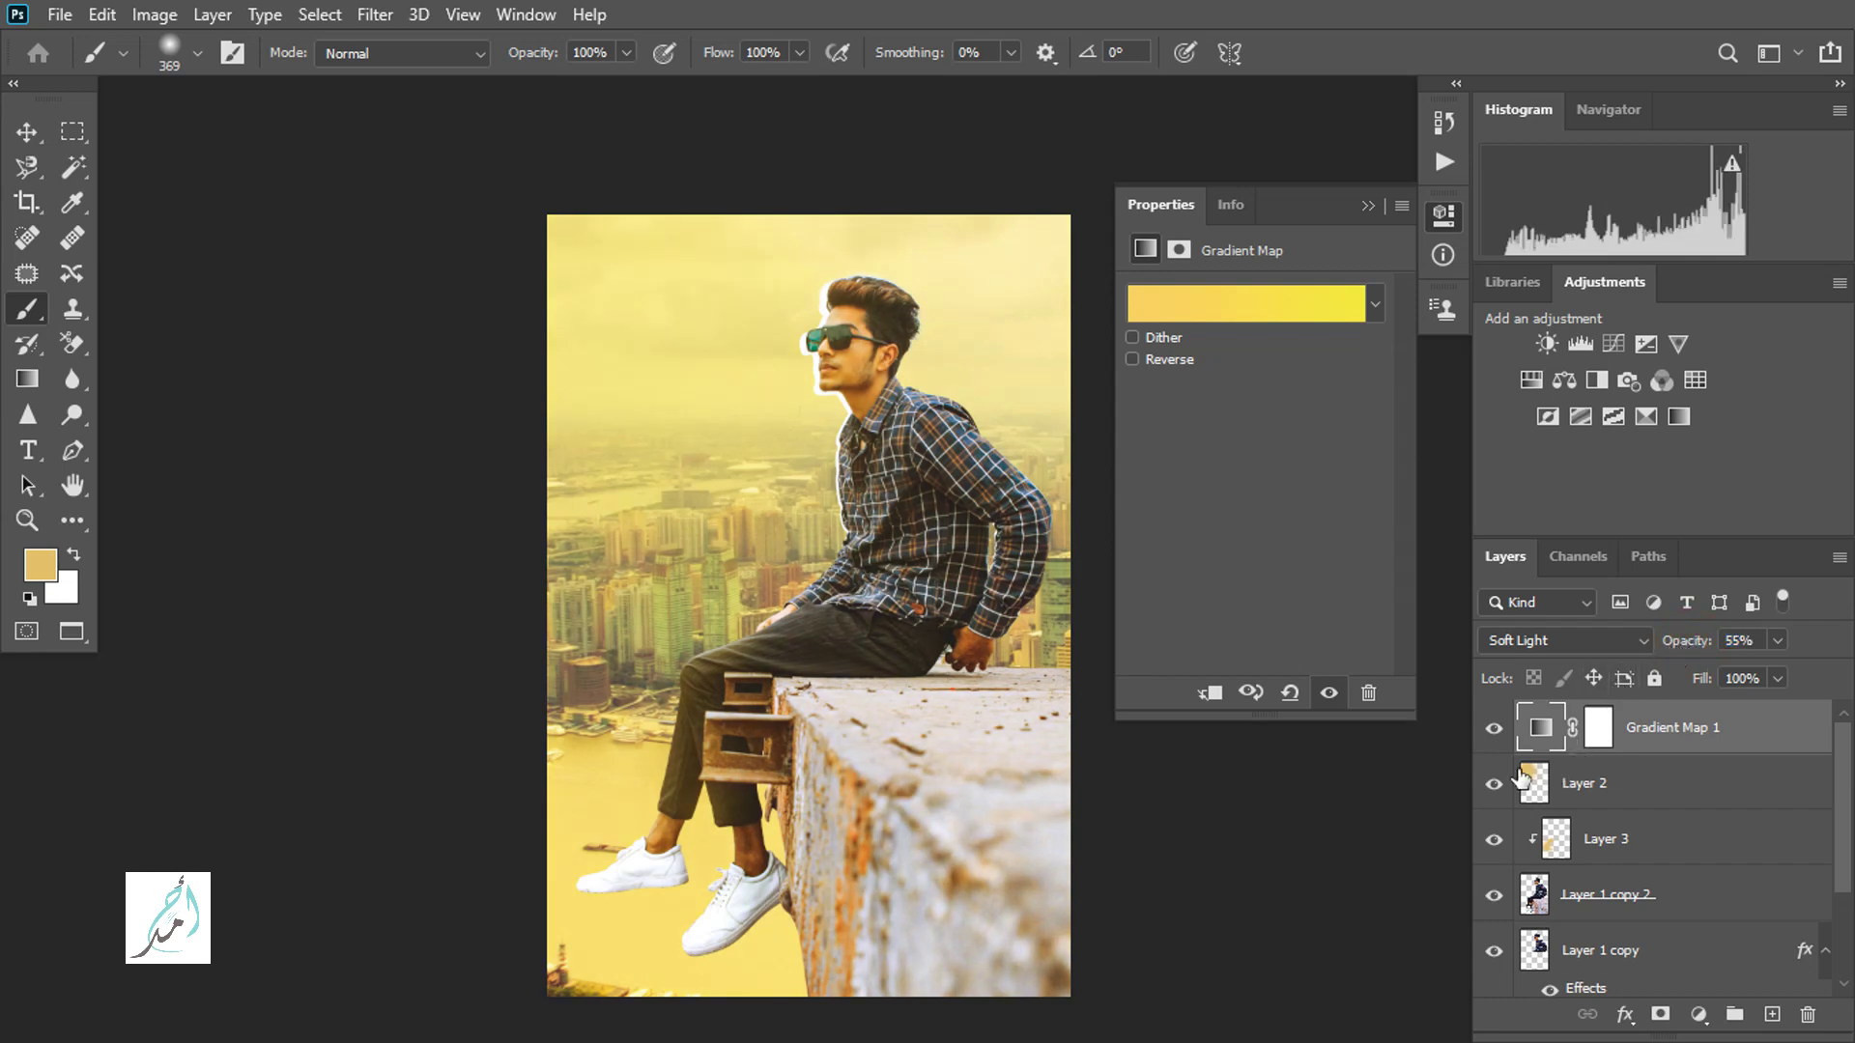
left_click(1493, 730)
left_click(1493, 730)
left_click_drag(1686, 649, 1575, 682)
left_click(1493, 730)
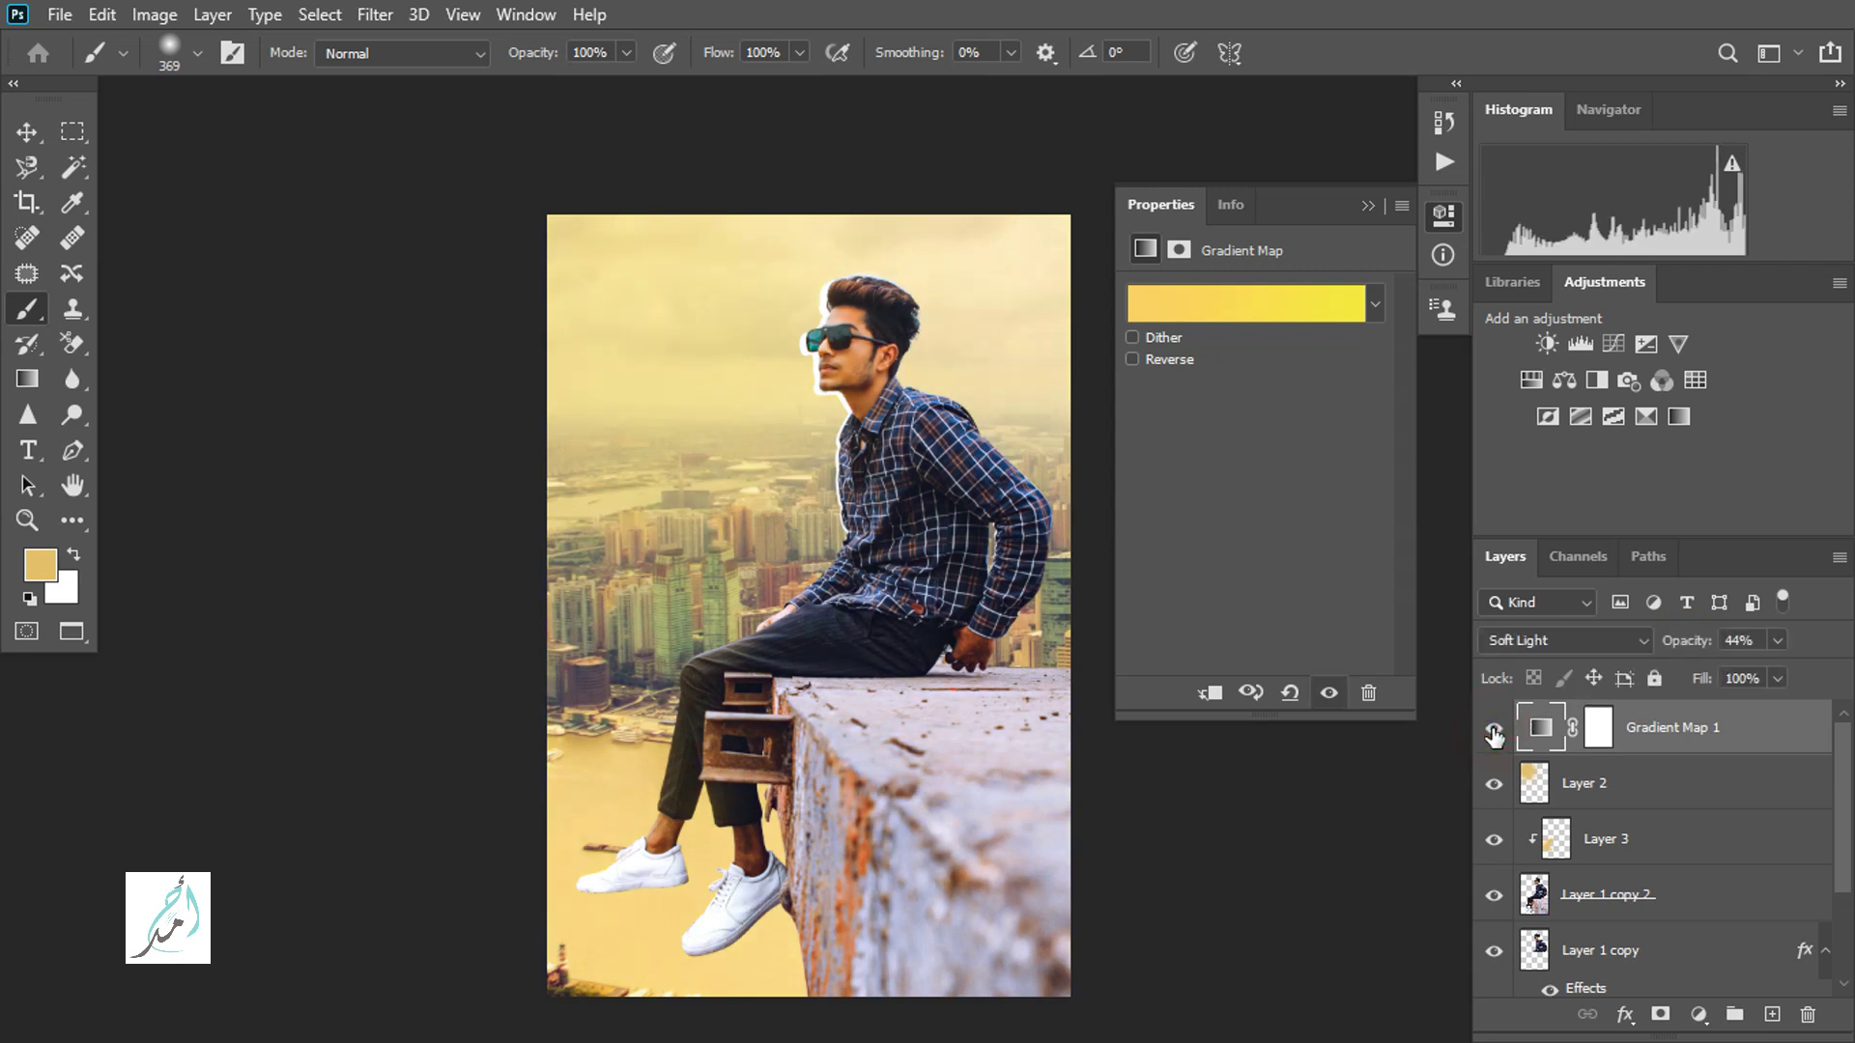
left_click(1493, 731)
left_click_drag(906, 737, 789, 725)
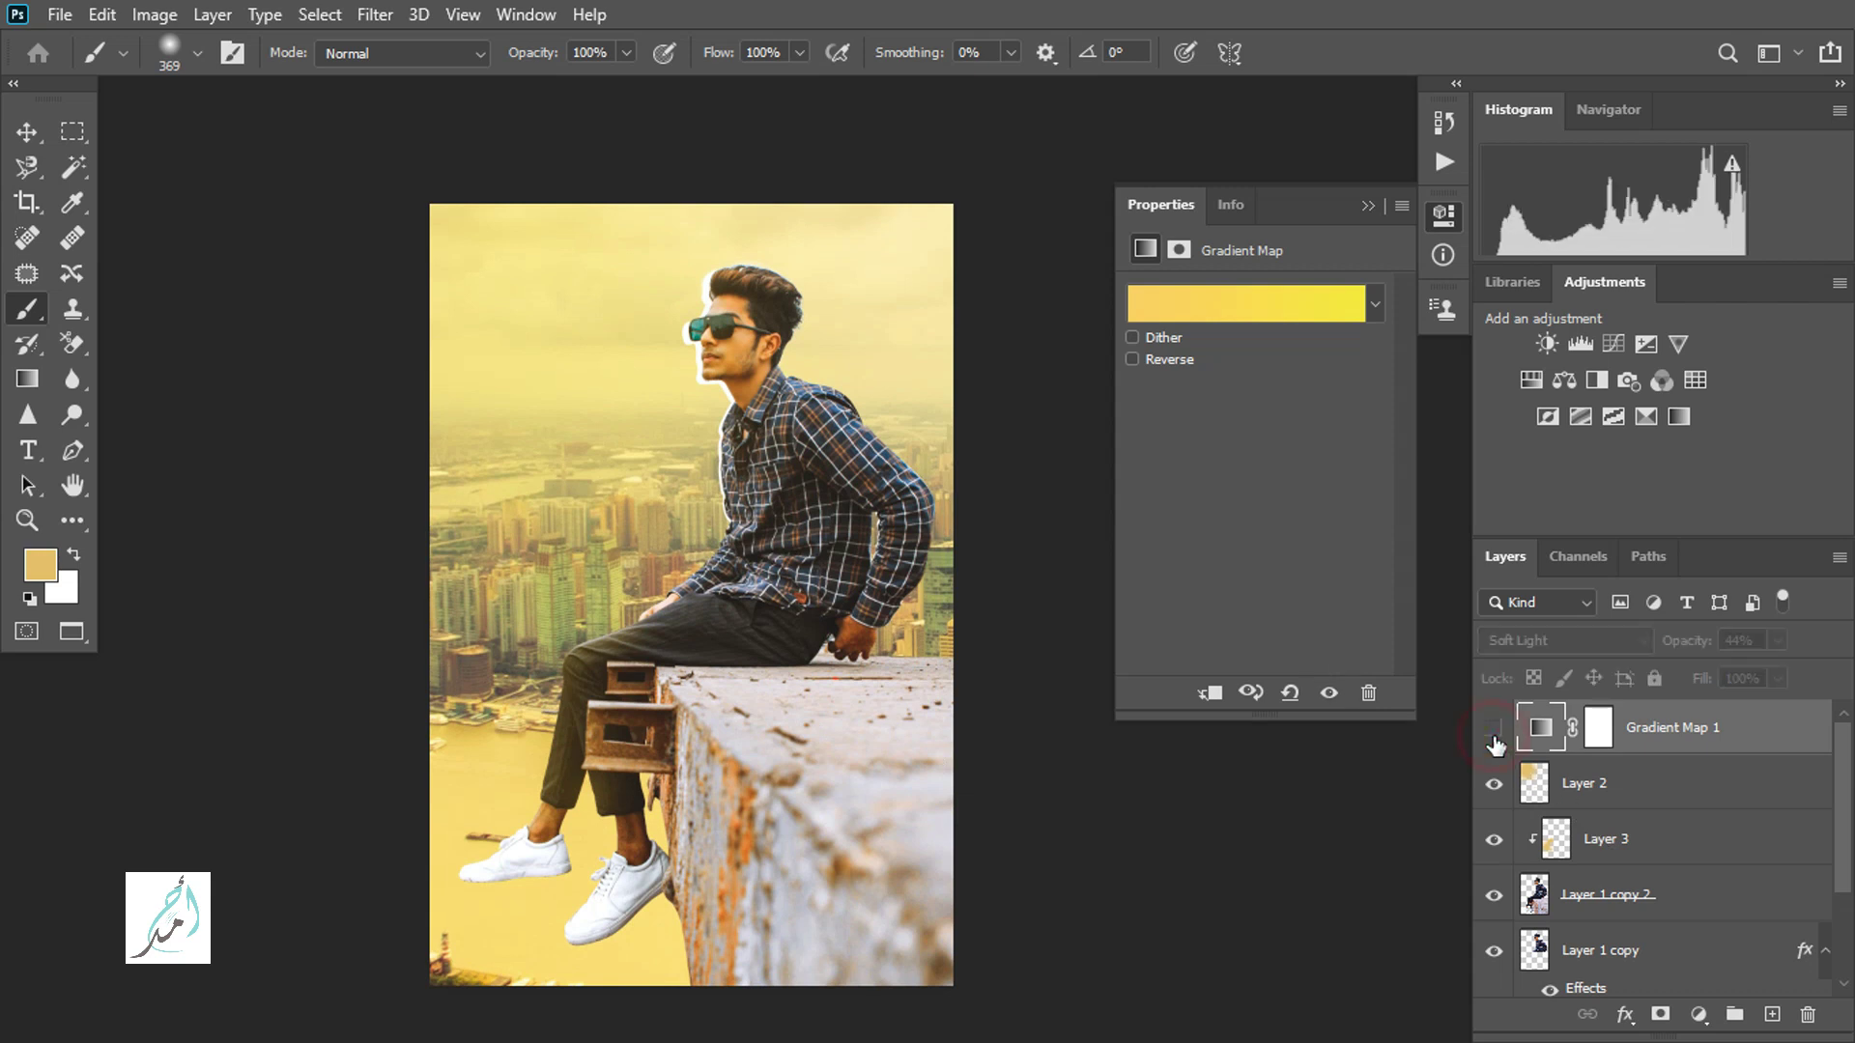
left_click(1492, 730)
left_click(1493, 731)
left_click(1368, 206)
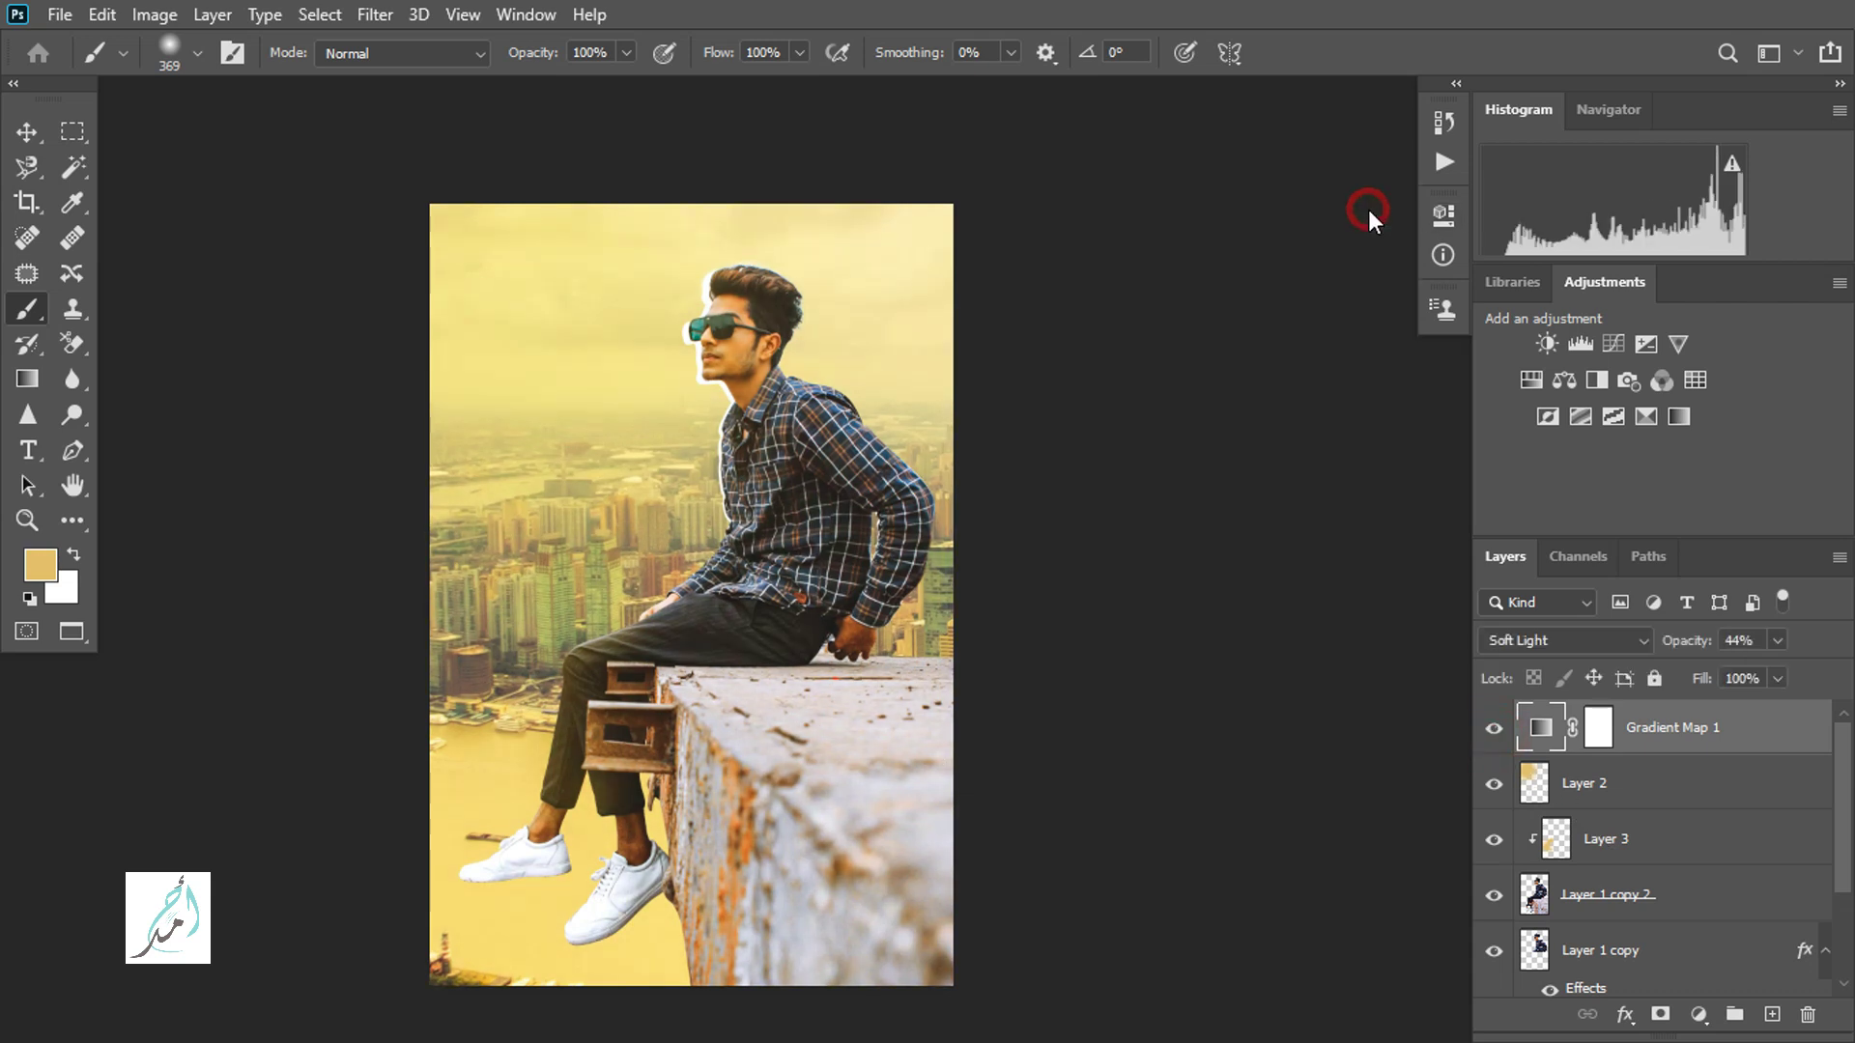
Add a Color Lookup adjustment above Gradient Map 1 and load the FuturisticBleak.3DL 3D LUT.
left_click(1446, 421)
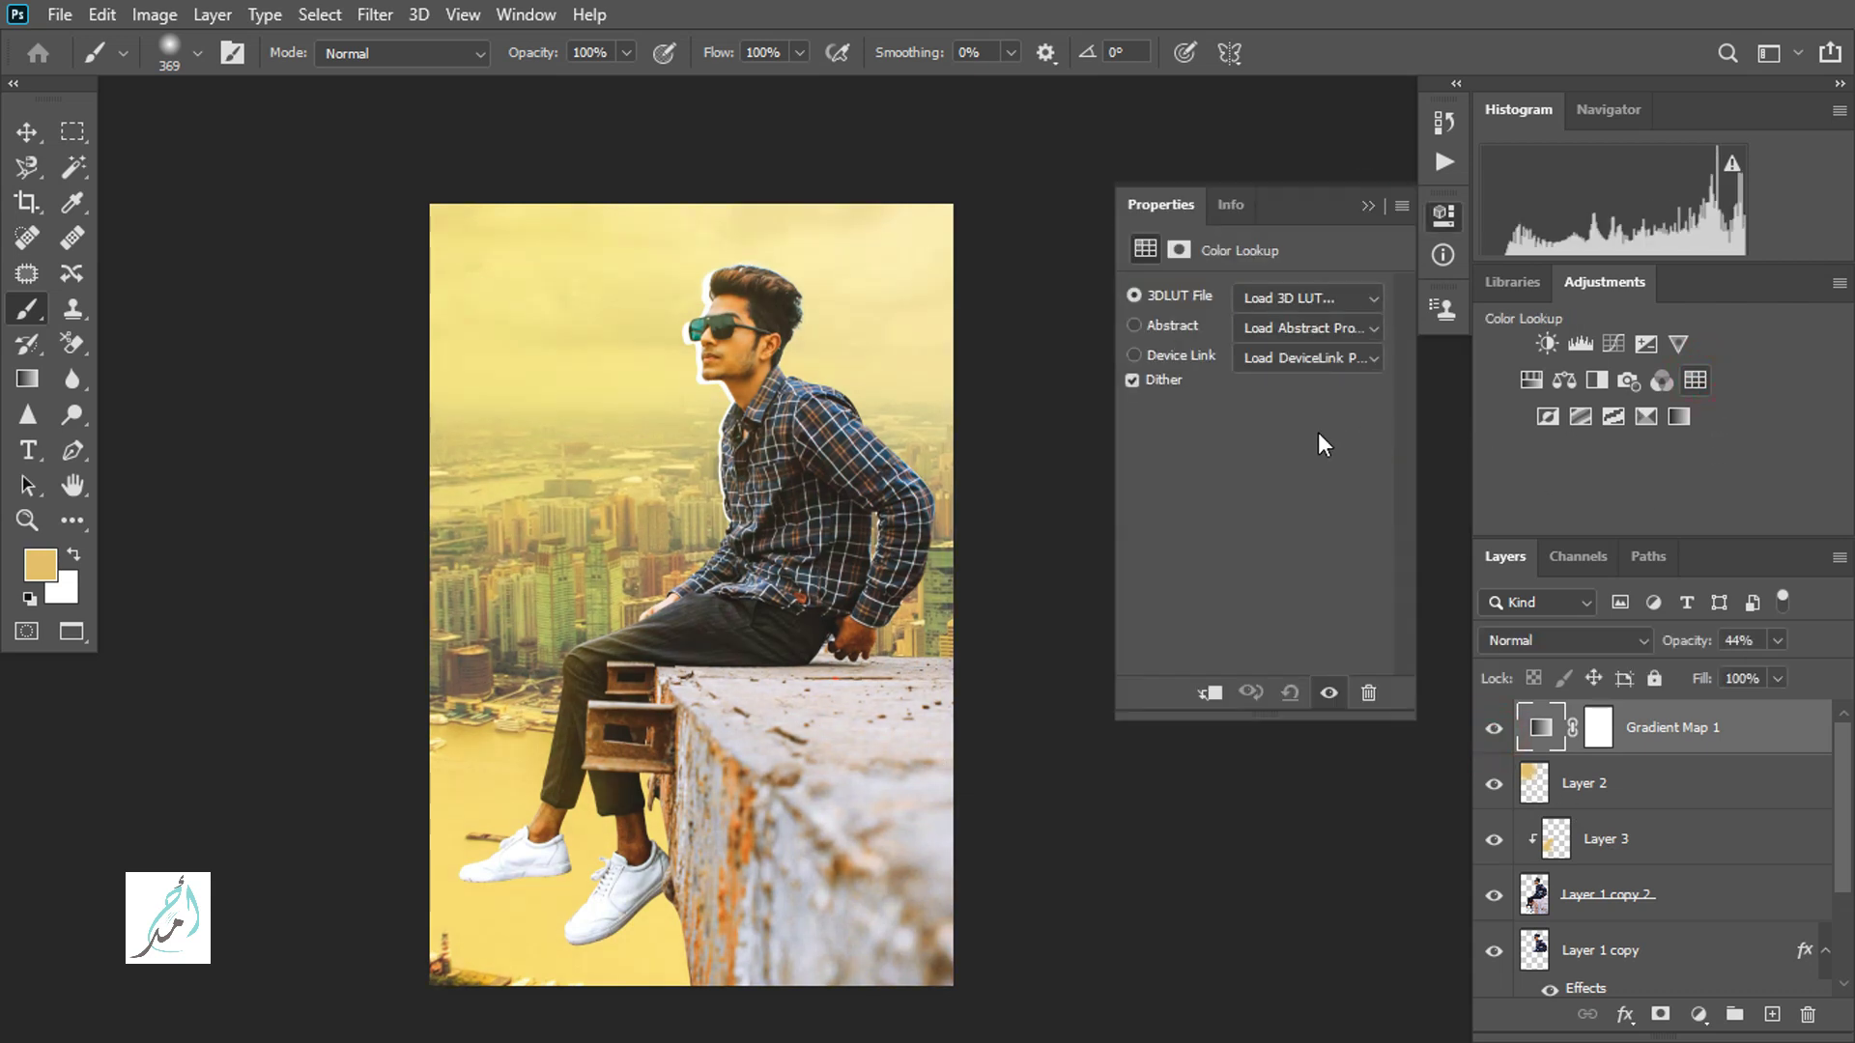
left_click(1285, 299)
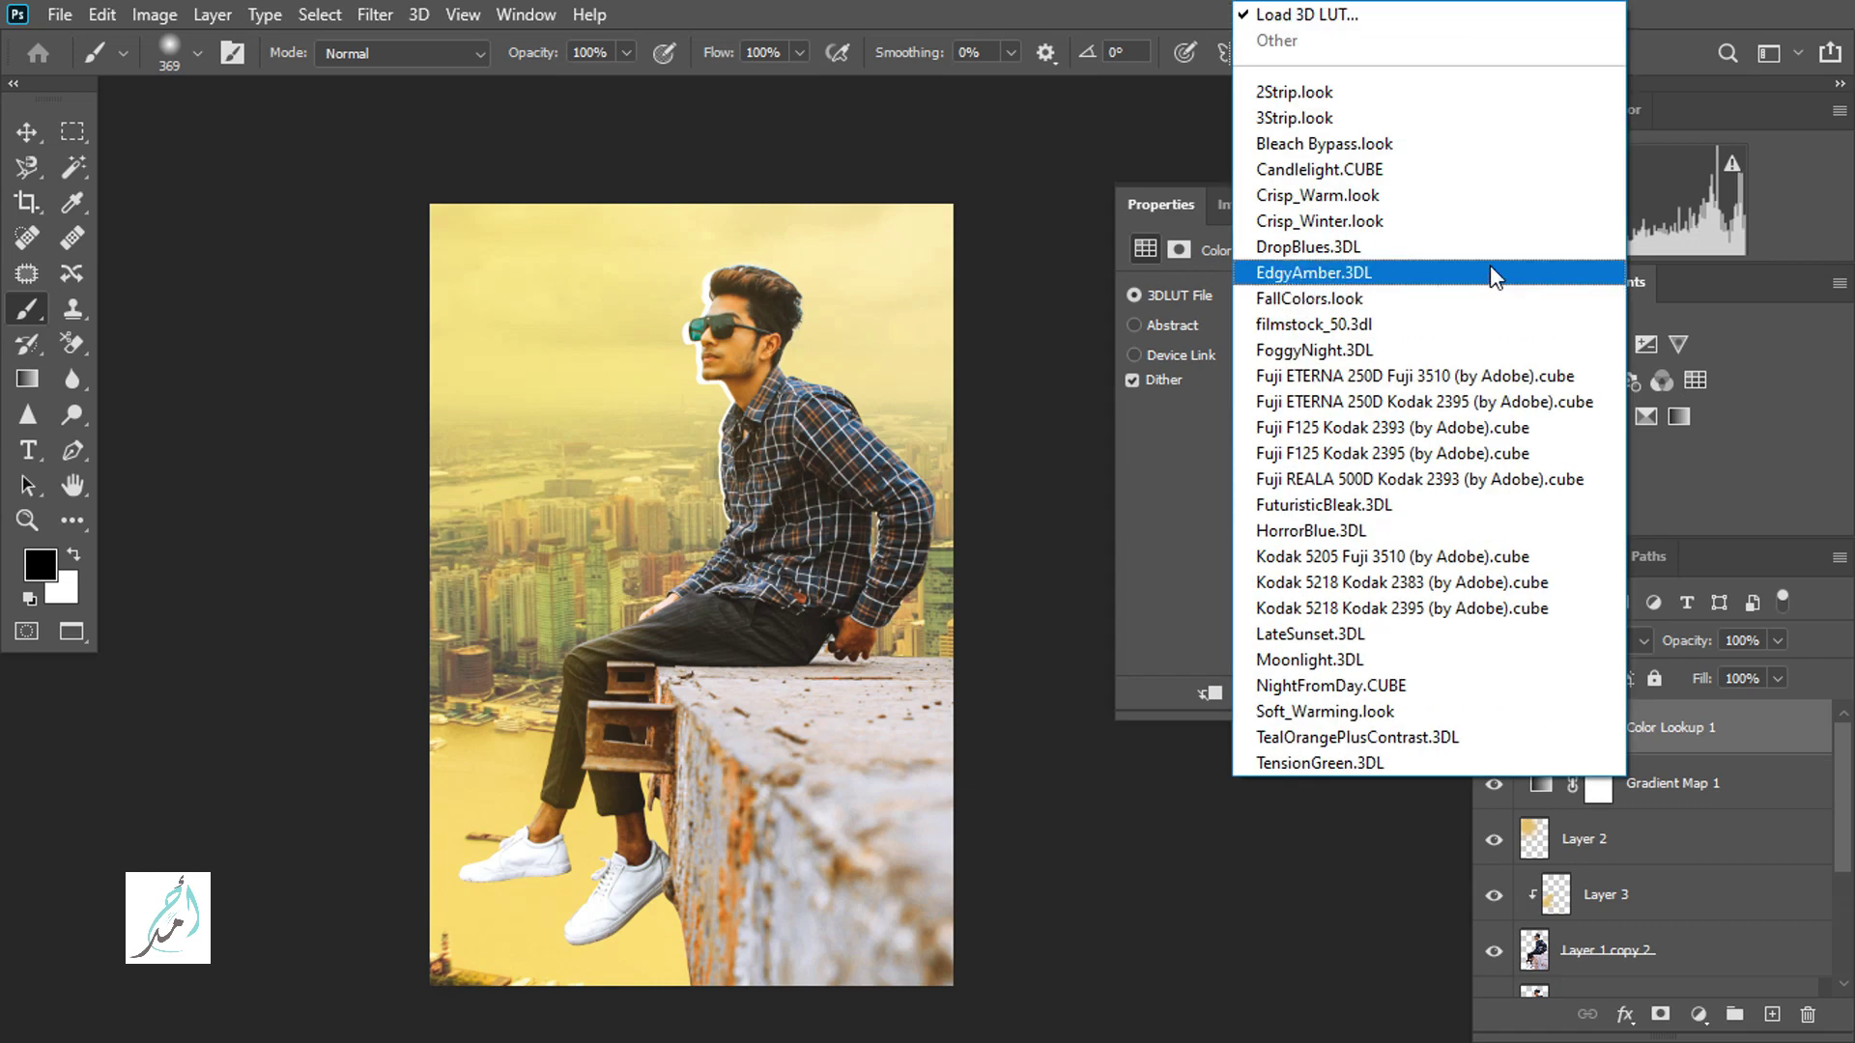
left_click(1351, 516)
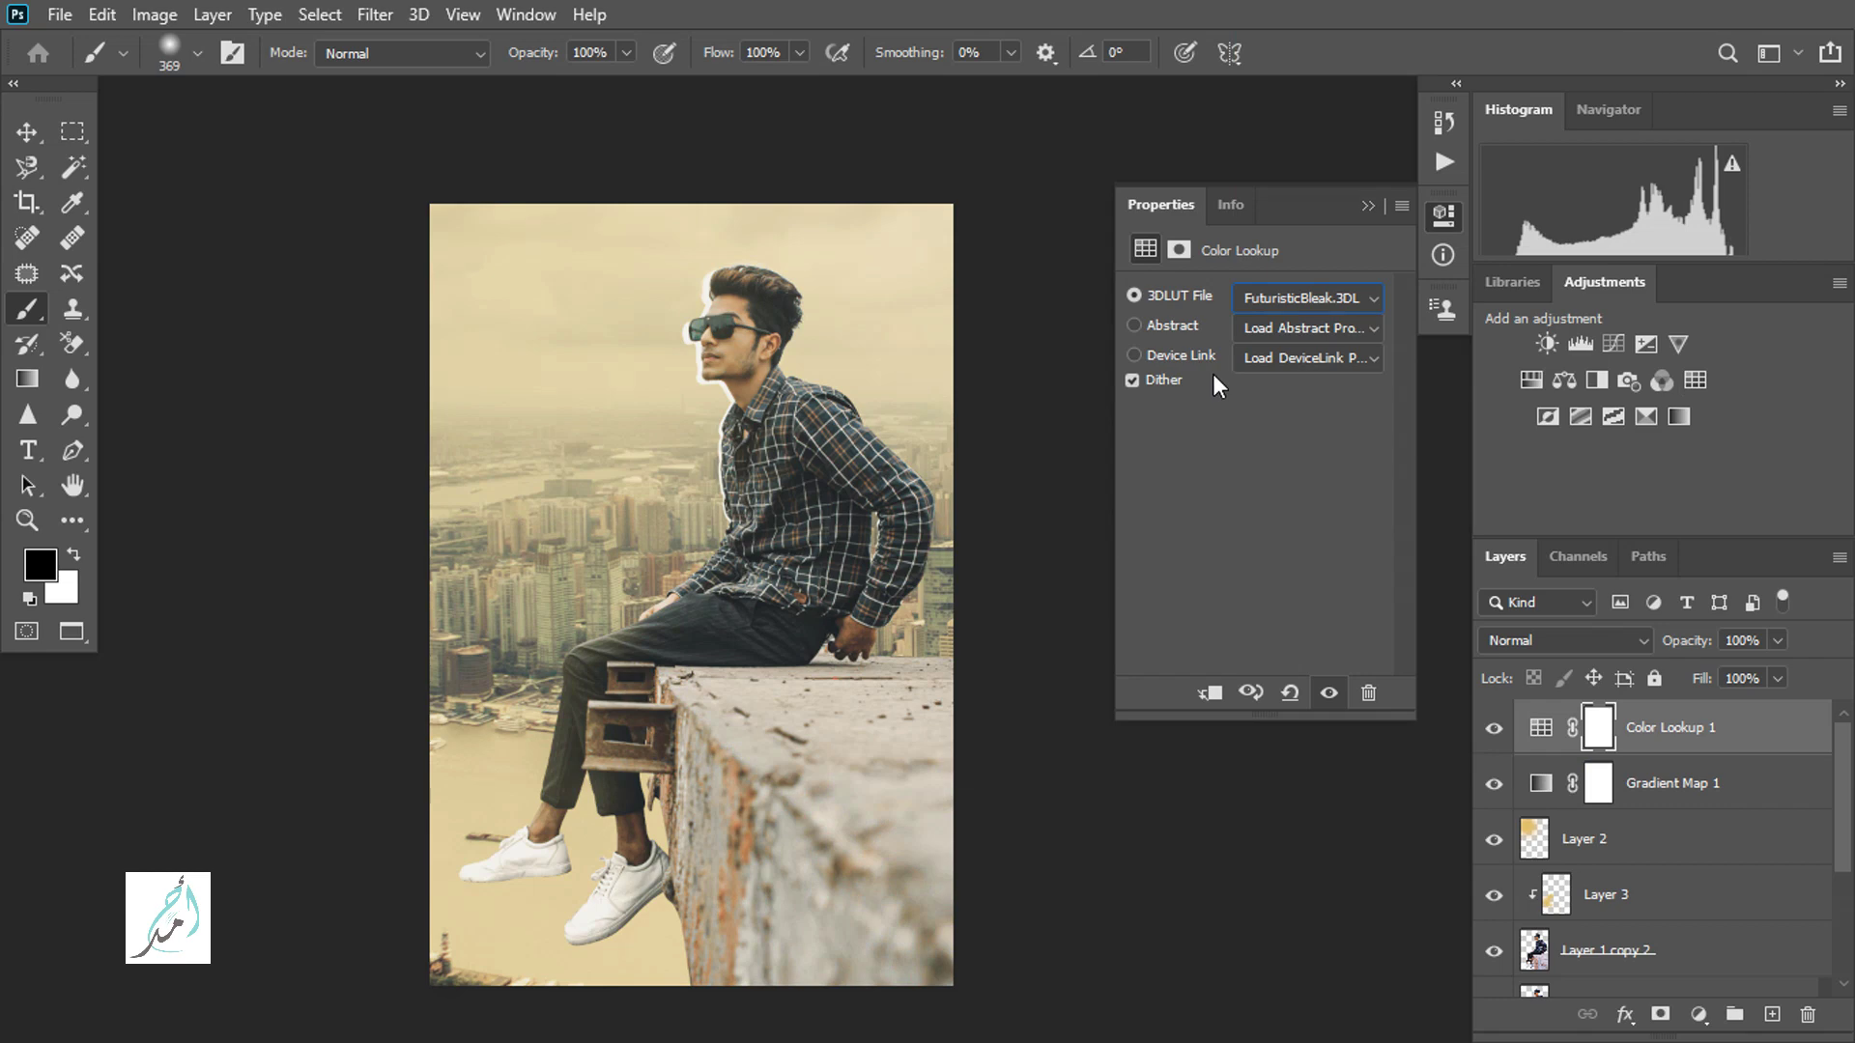
Try out other 3D LUTs on the Color Lookup adjustment, cycling through the presets up to TensionGreen.3DL.
scroll(1301, 294, "down", 3)
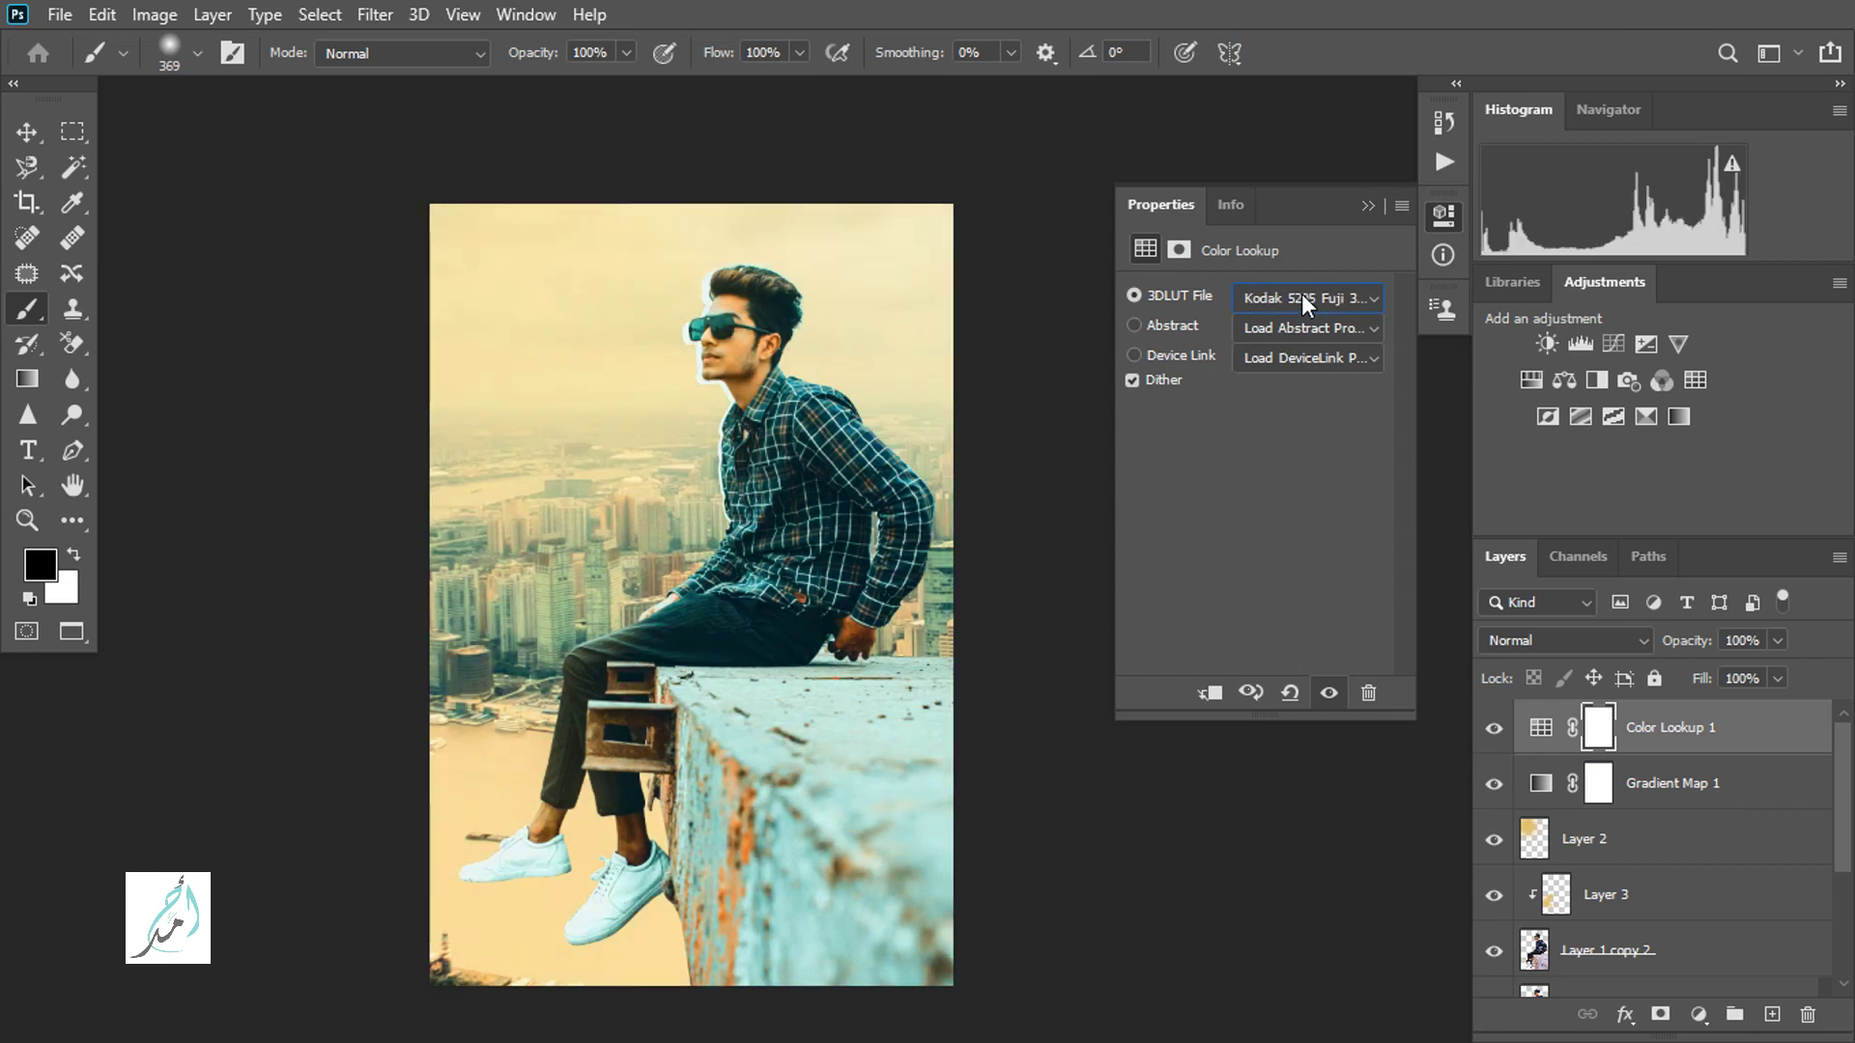
scroll(1302, 294, "down", 1)
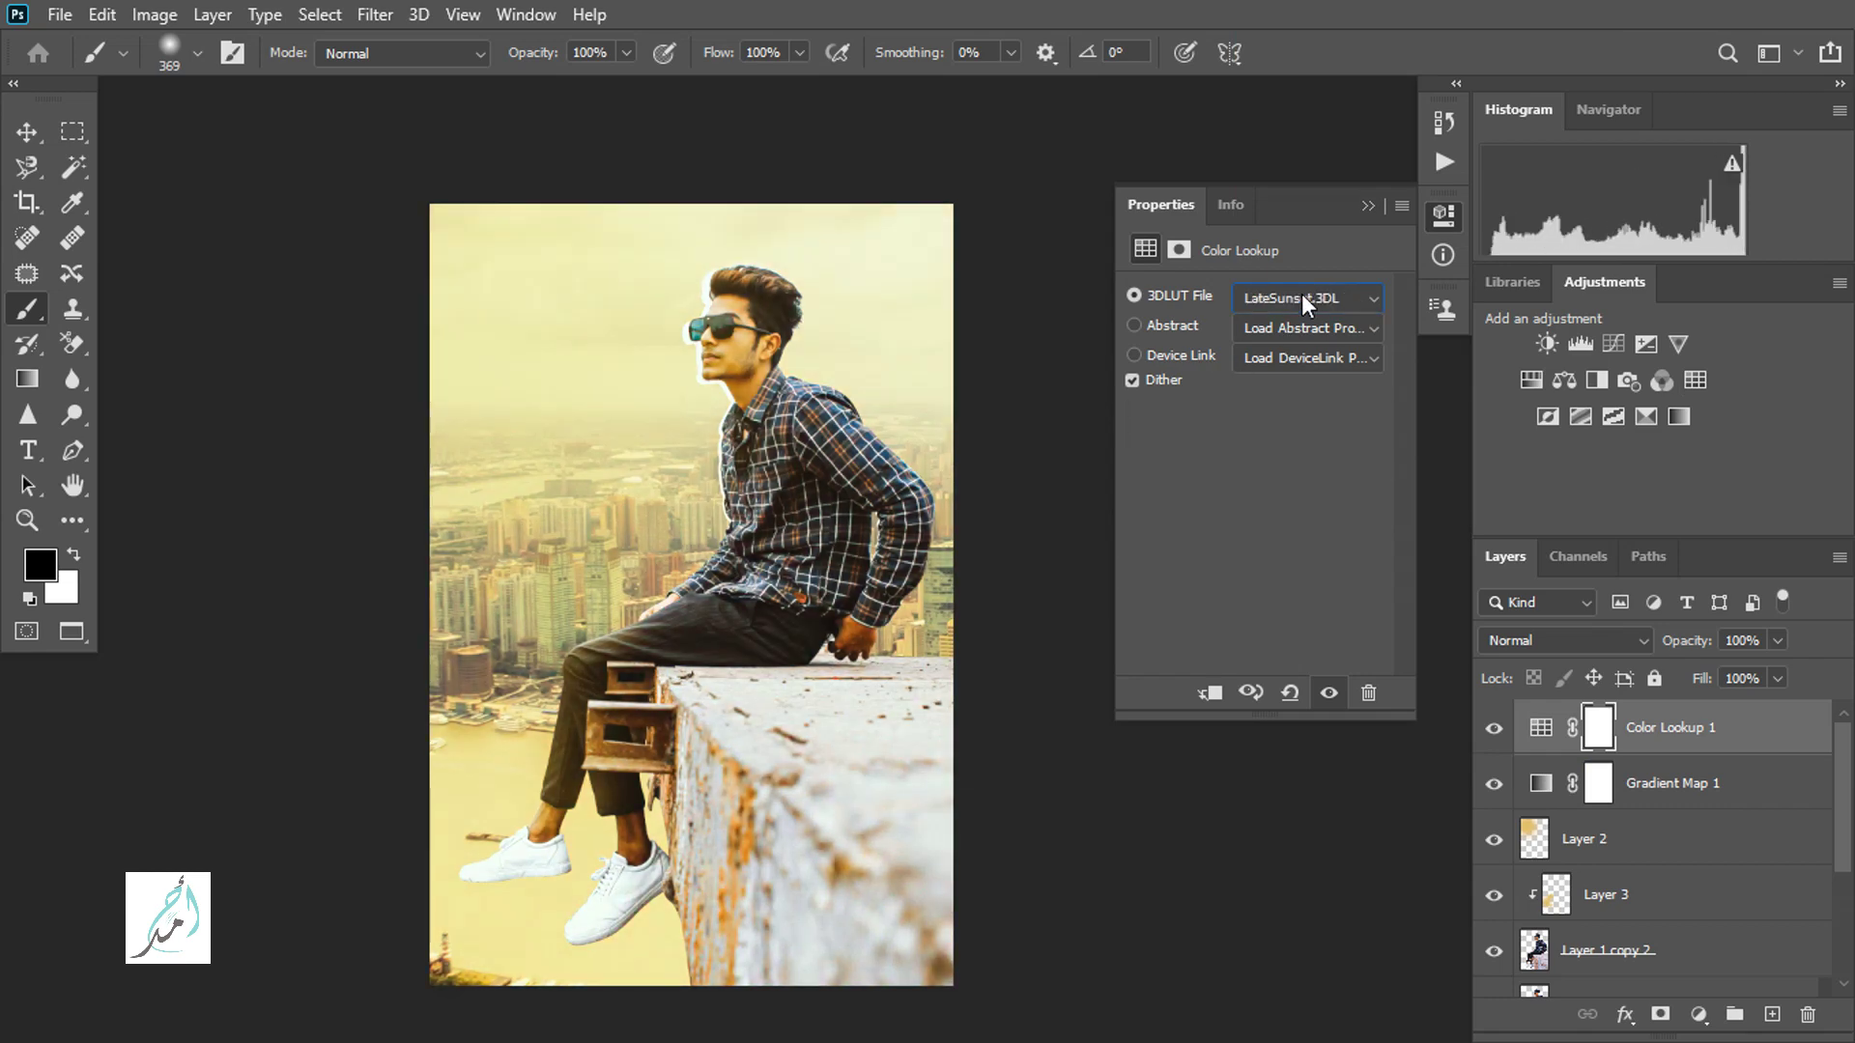
scroll(1301, 294, "down", 4)
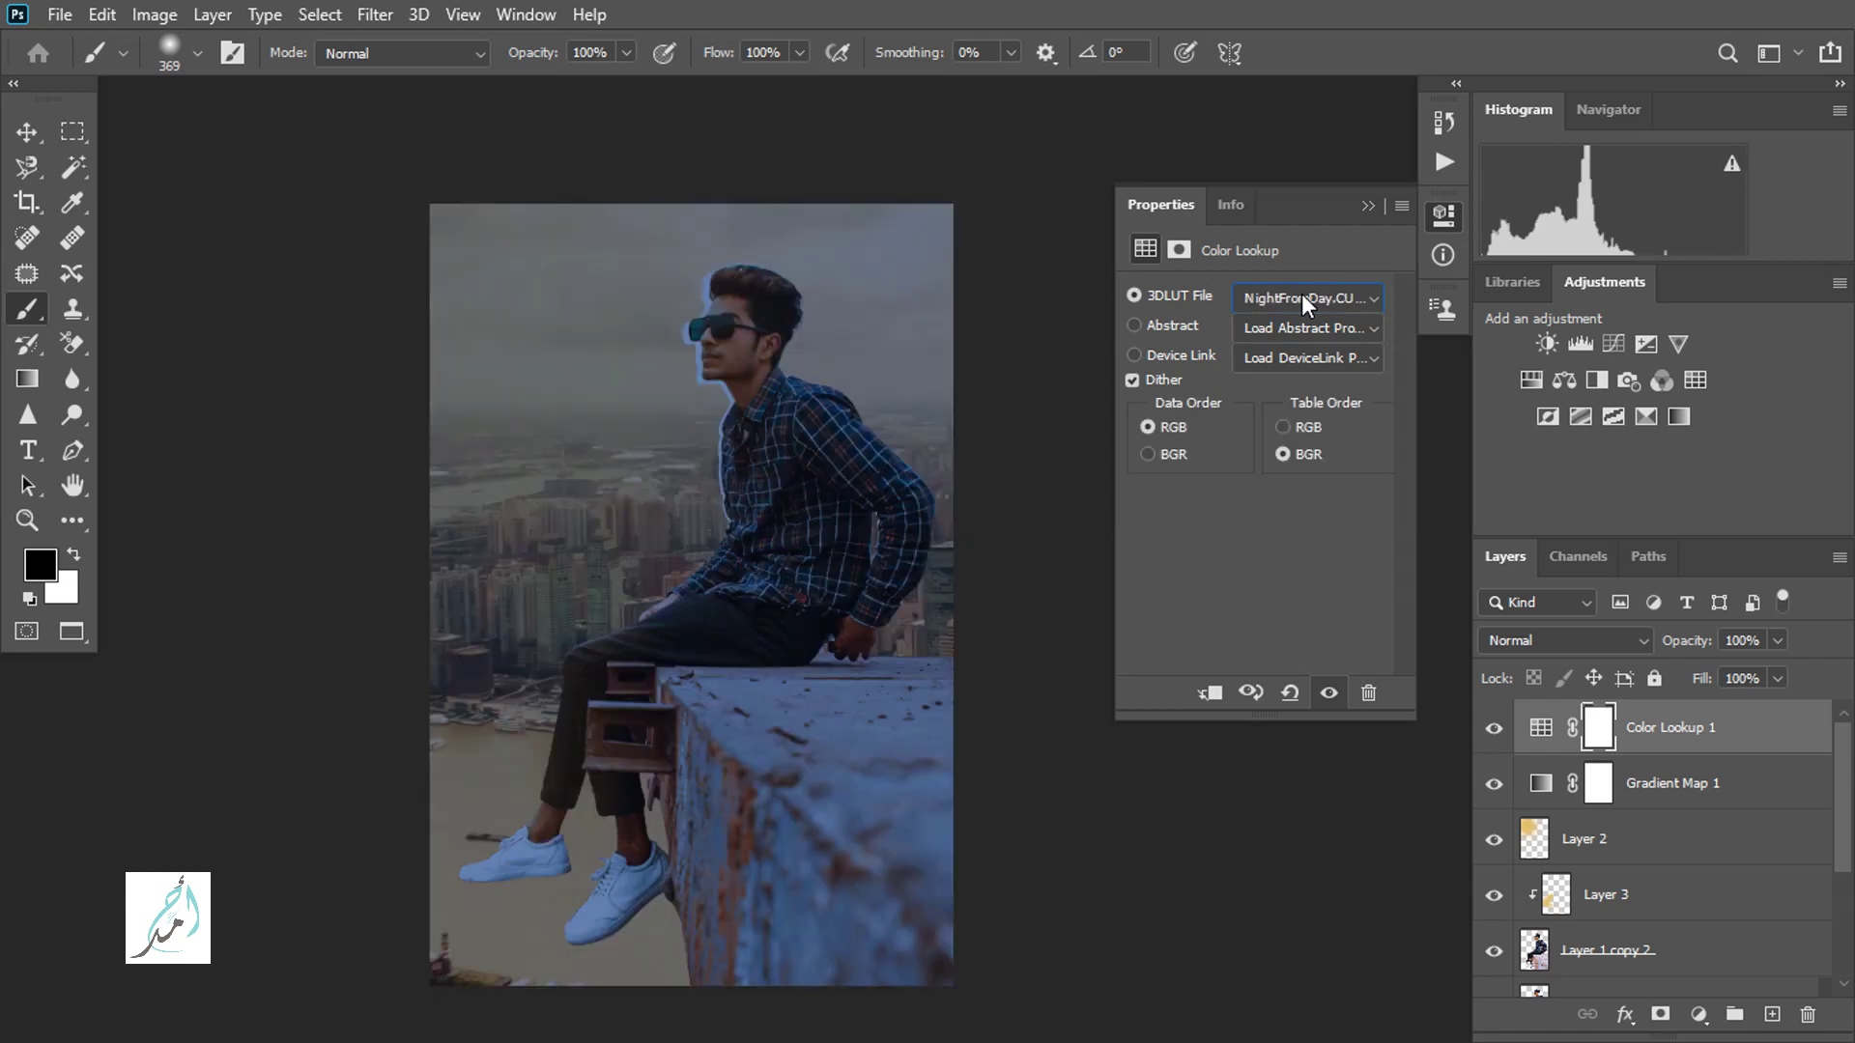
scroll(1301, 293, "down", 1)
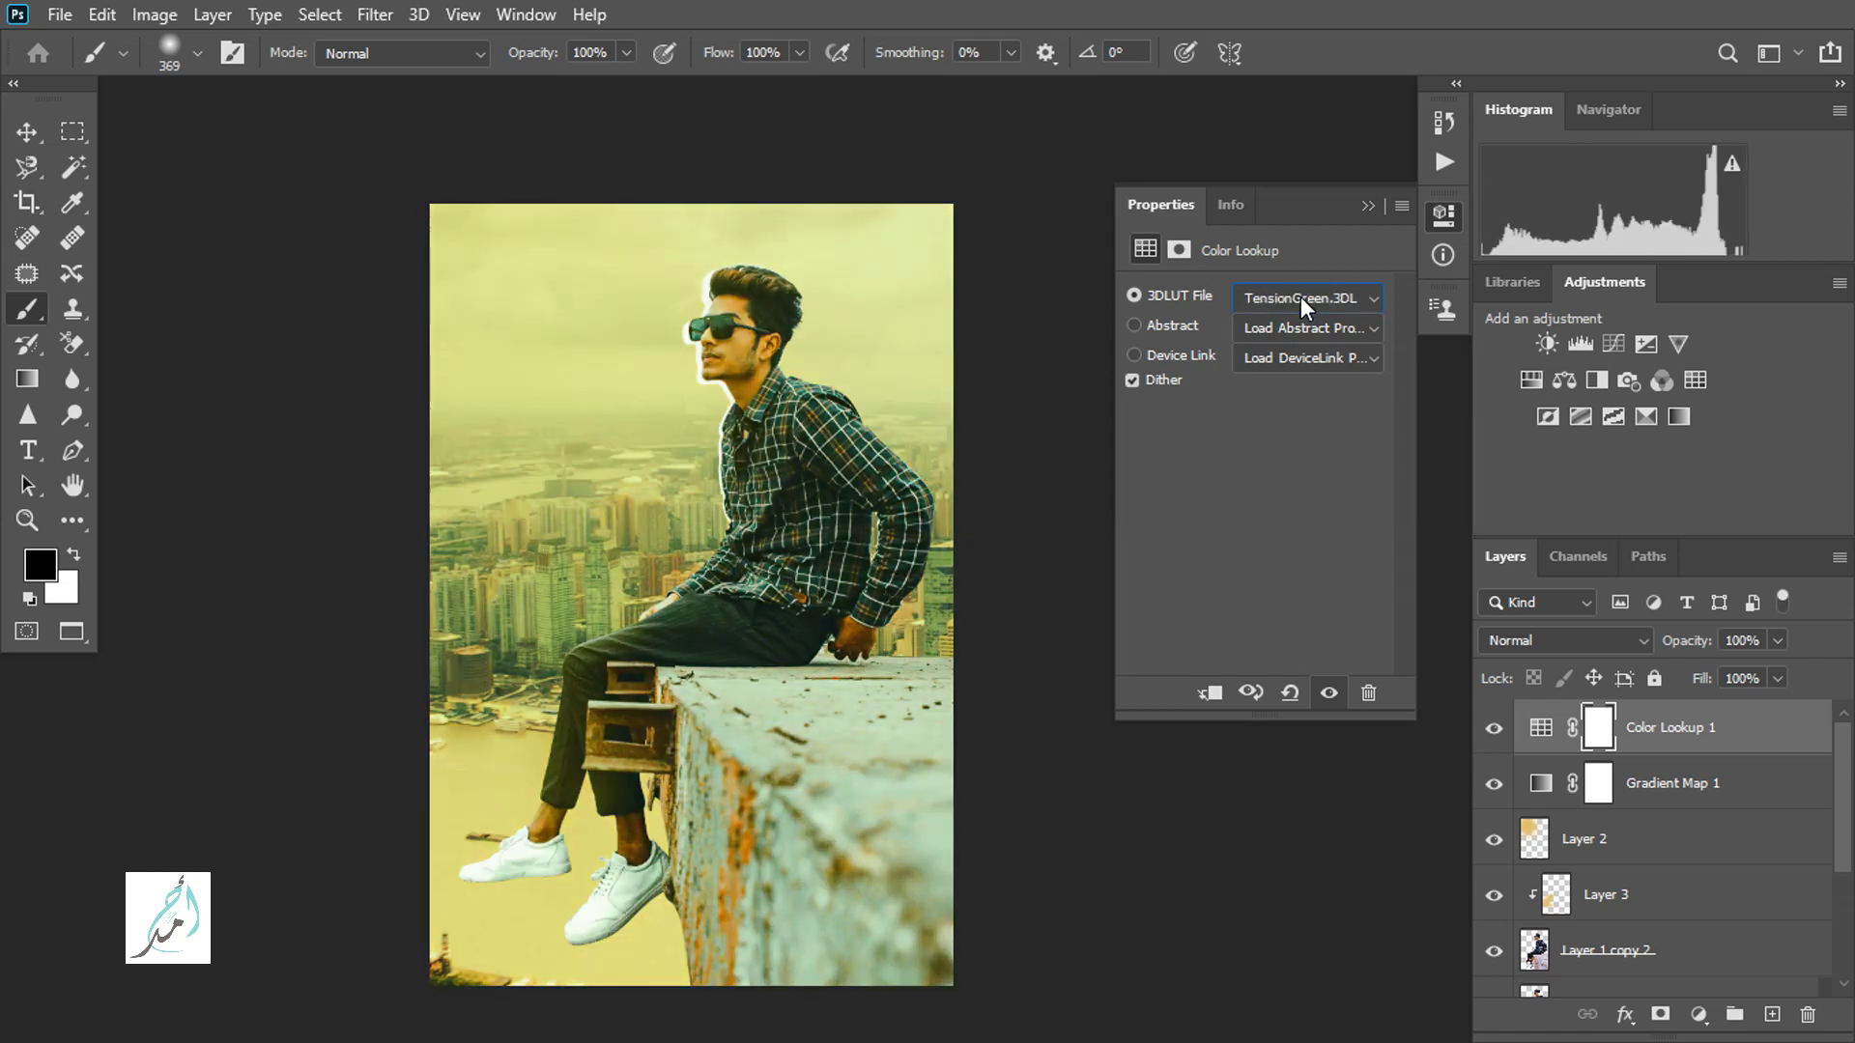
scroll(1301, 298, "up", 1)
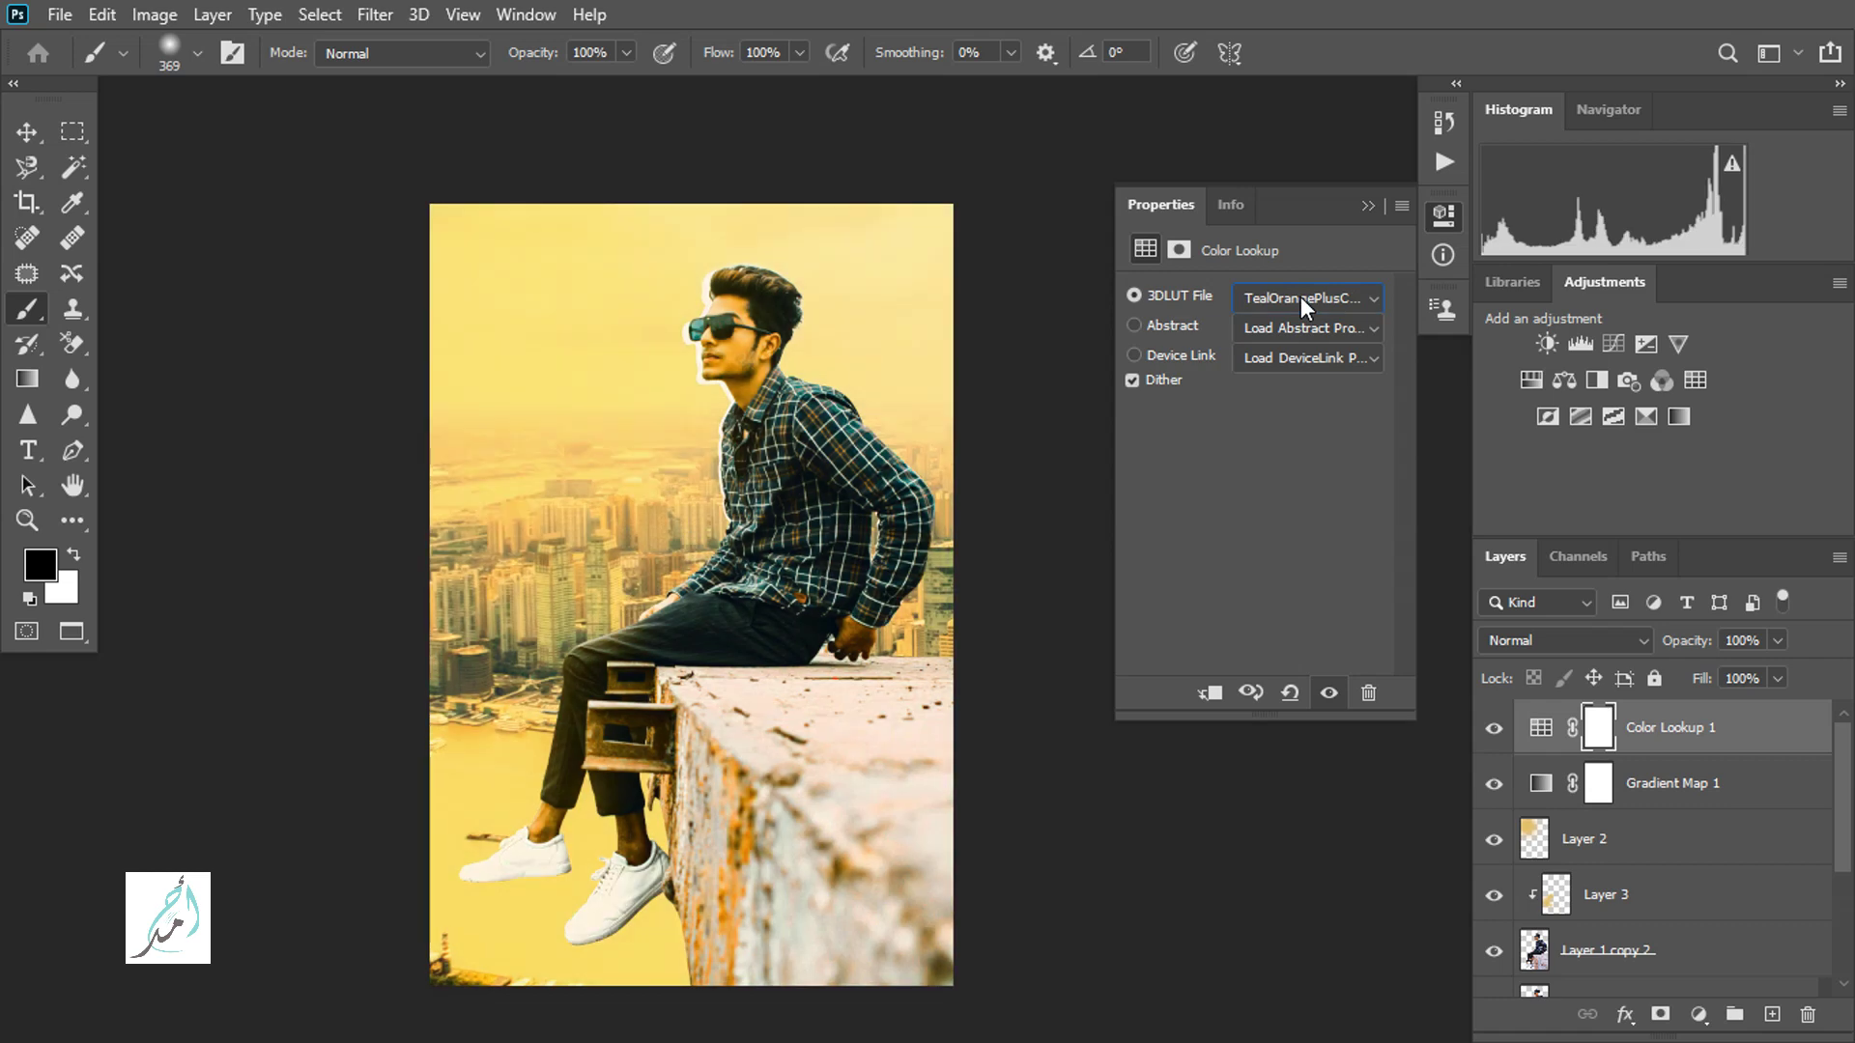
scroll(1301, 298, "down", 1)
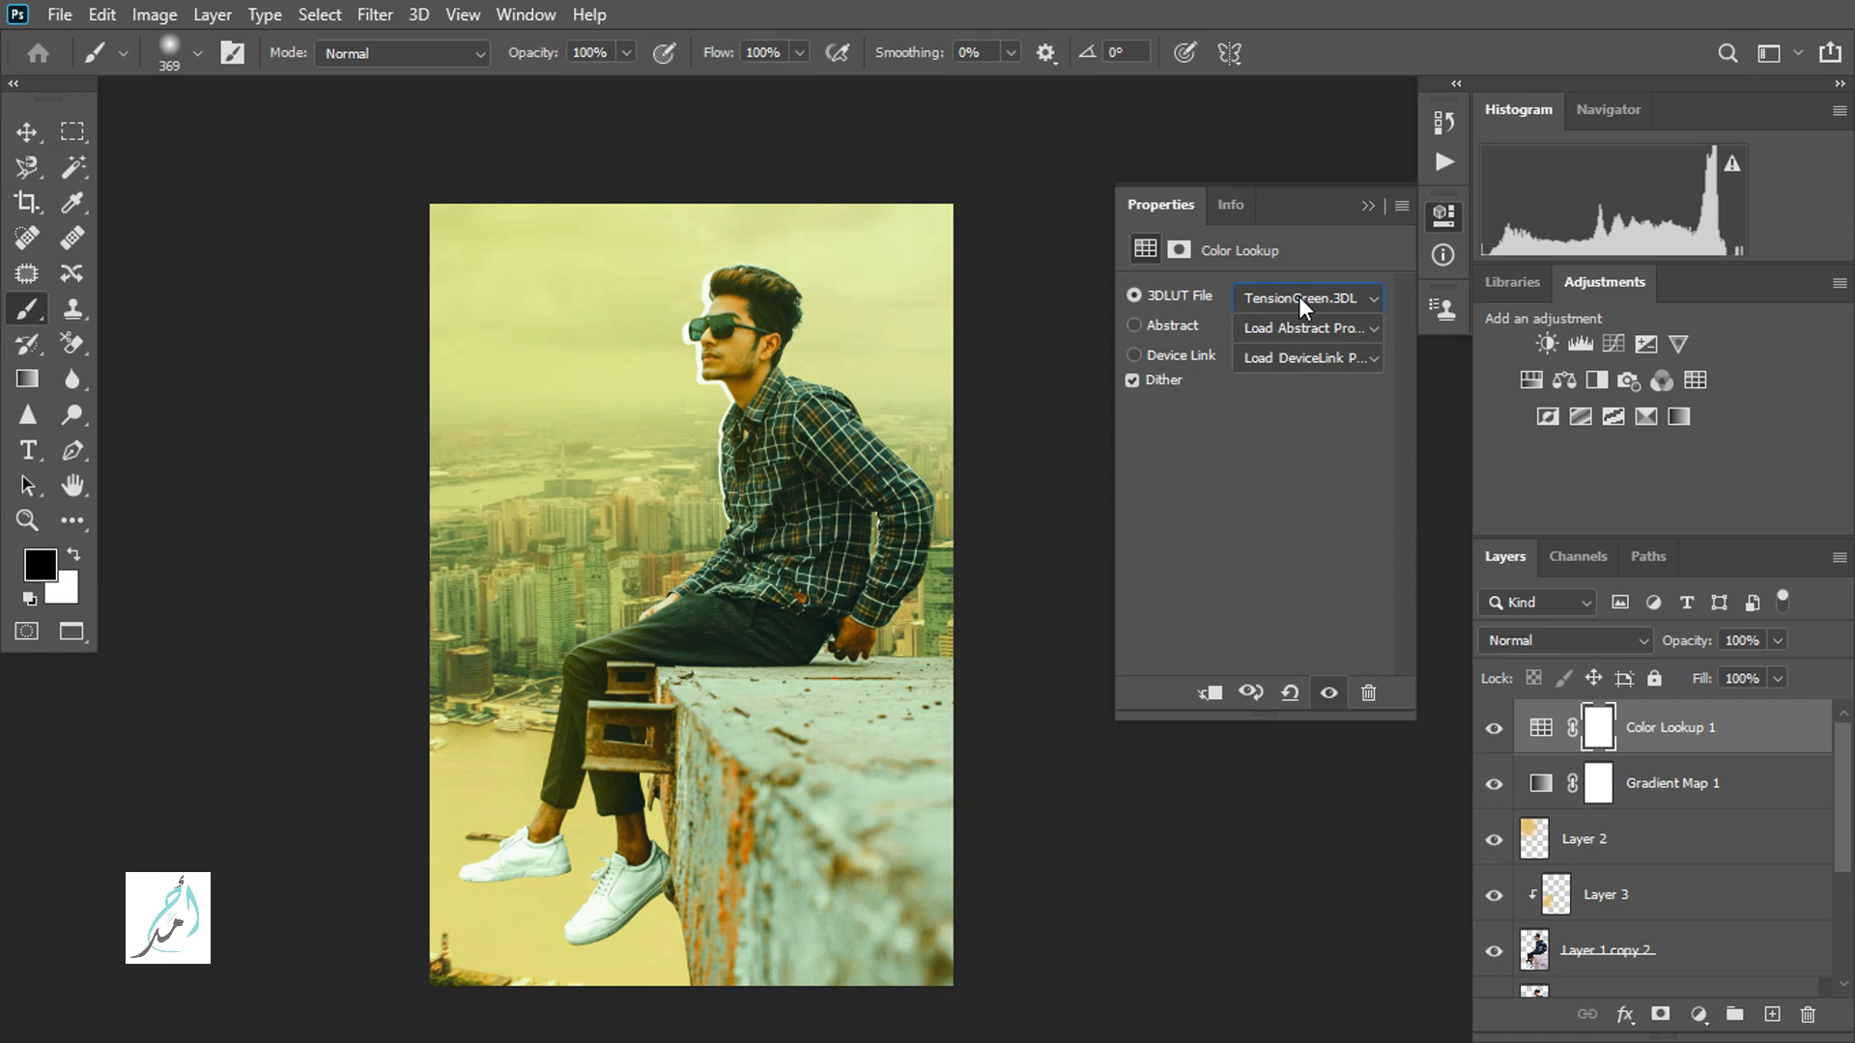
Load the Candlelight.CUBE 3D LUT and lower the Color Lookup 1 opacity to 28%.
left_click(1299, 298)
left_click(1327, 177)
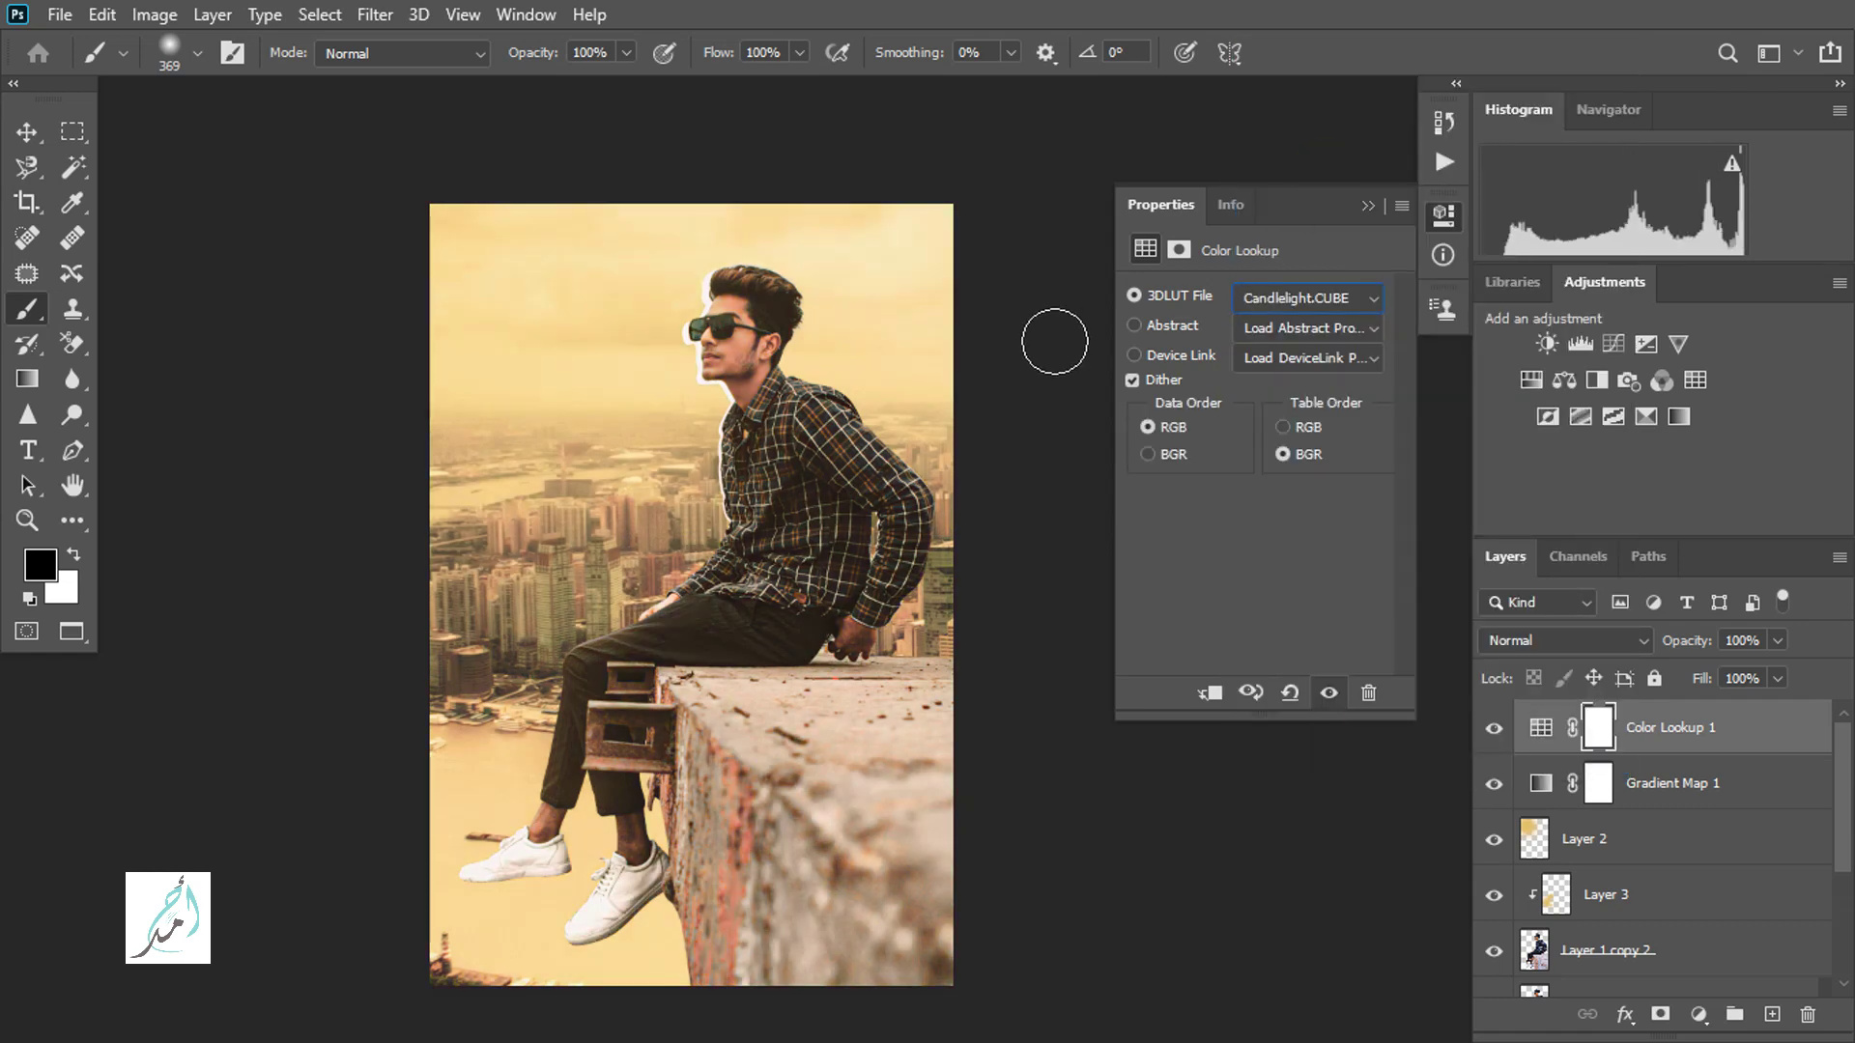
mouse_move(1679, 657)
left_mouse_down()
mouse_move(1640, 648)
mouse_move(1676, 647)
left_mouse_up()
Compare the composite with Color Lookup 1 hidden and shown, and raise its opacity to 45%.
left_click(1499, 736)
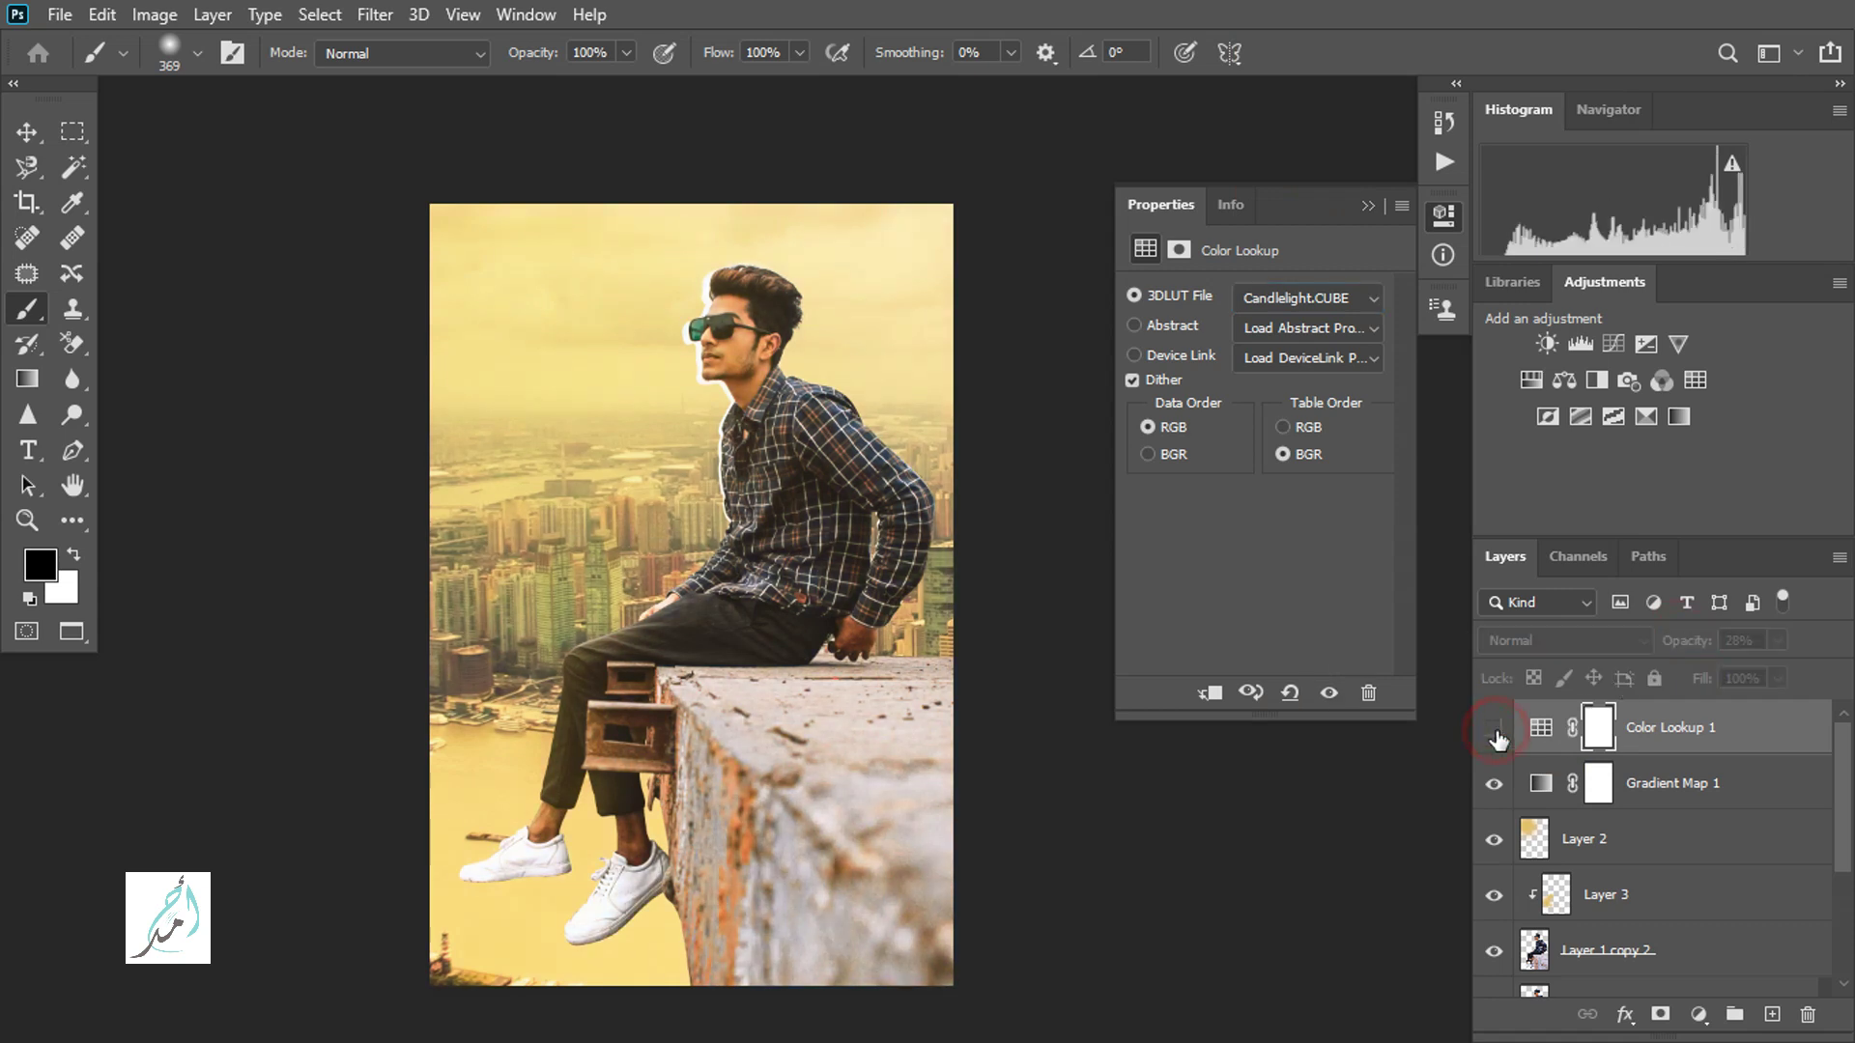
left_click(1497, 737)
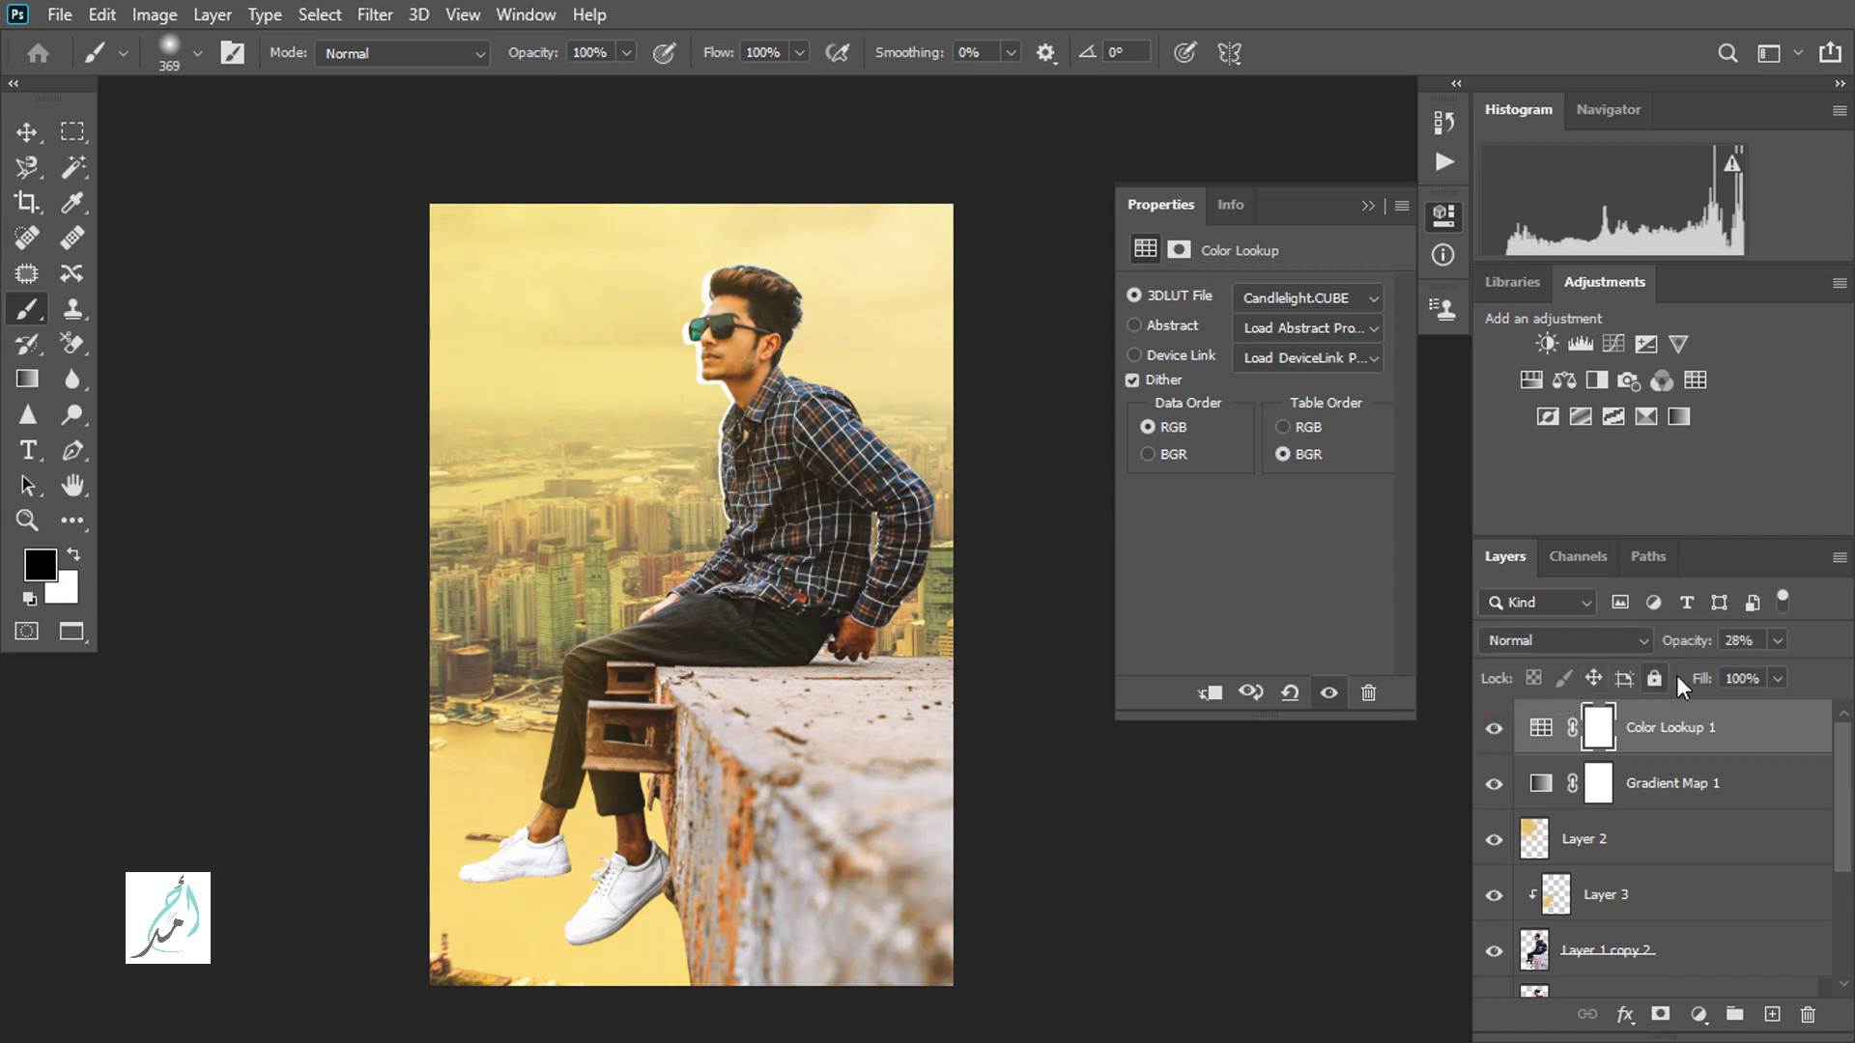
left_click_drag(1686, 645, 1696, 647)
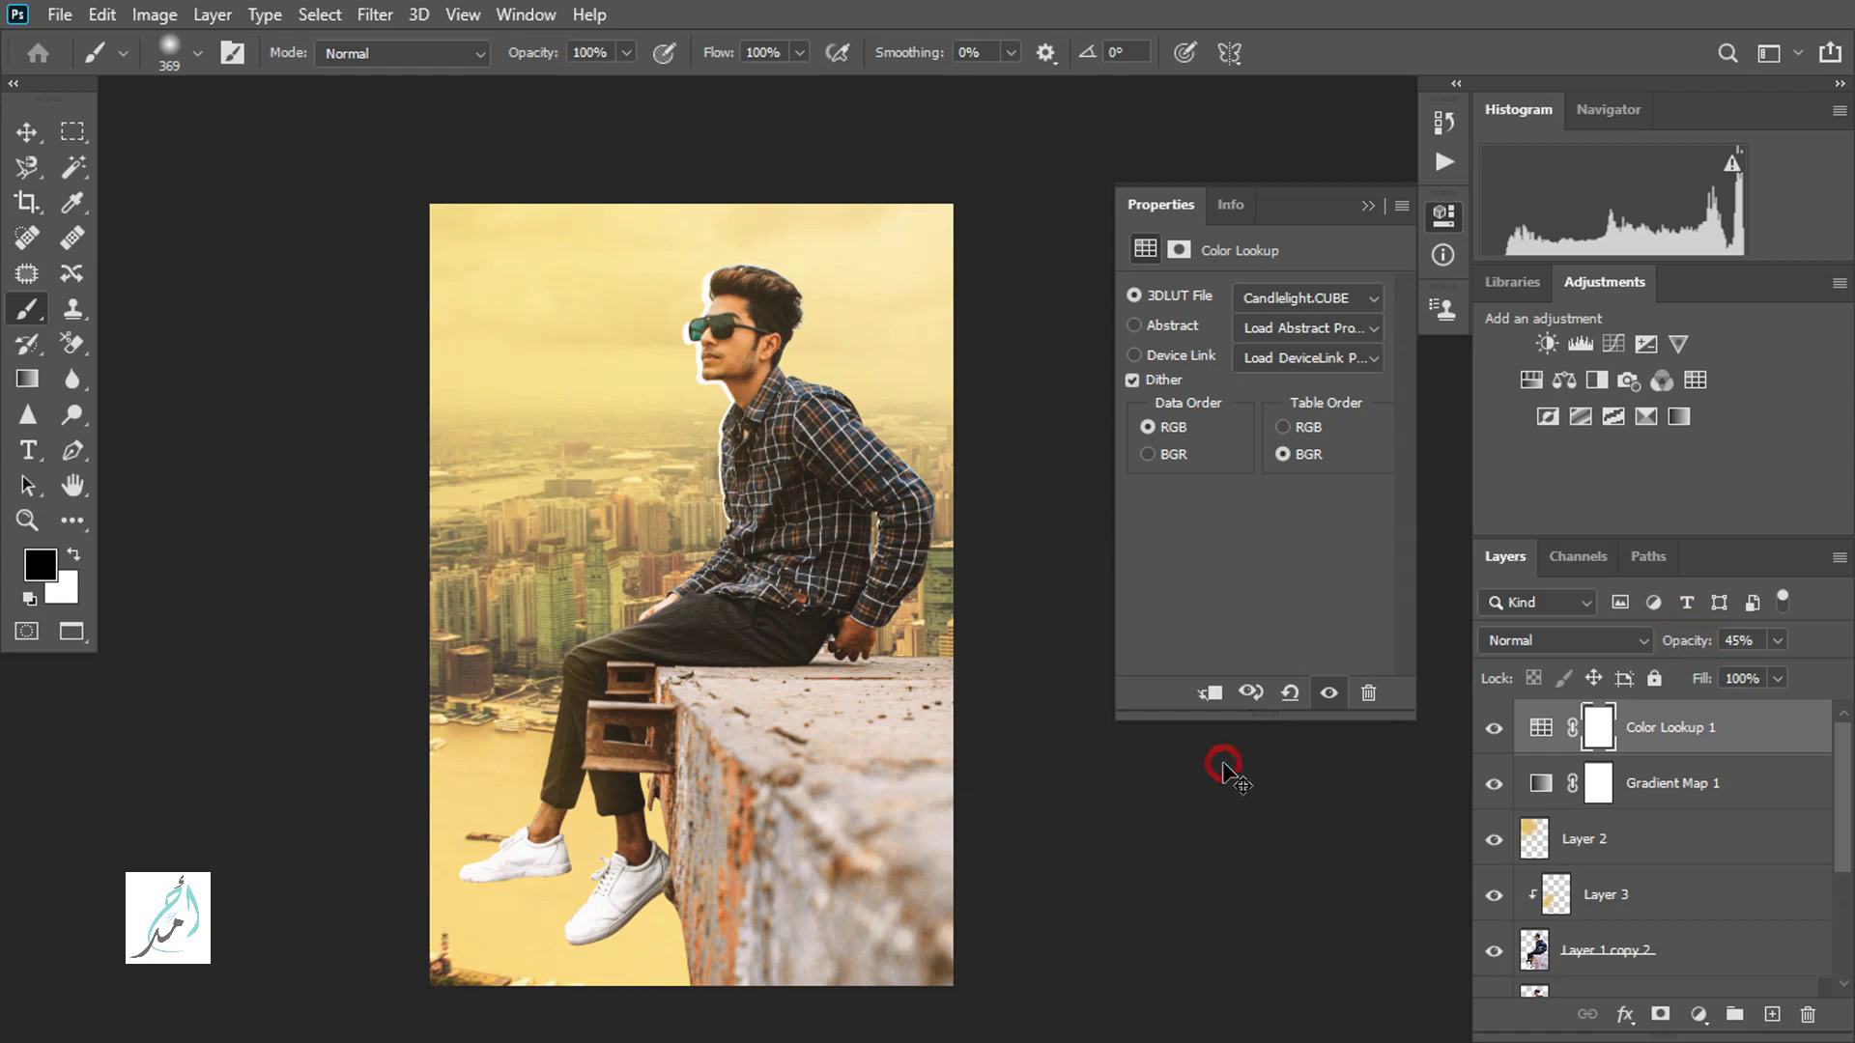